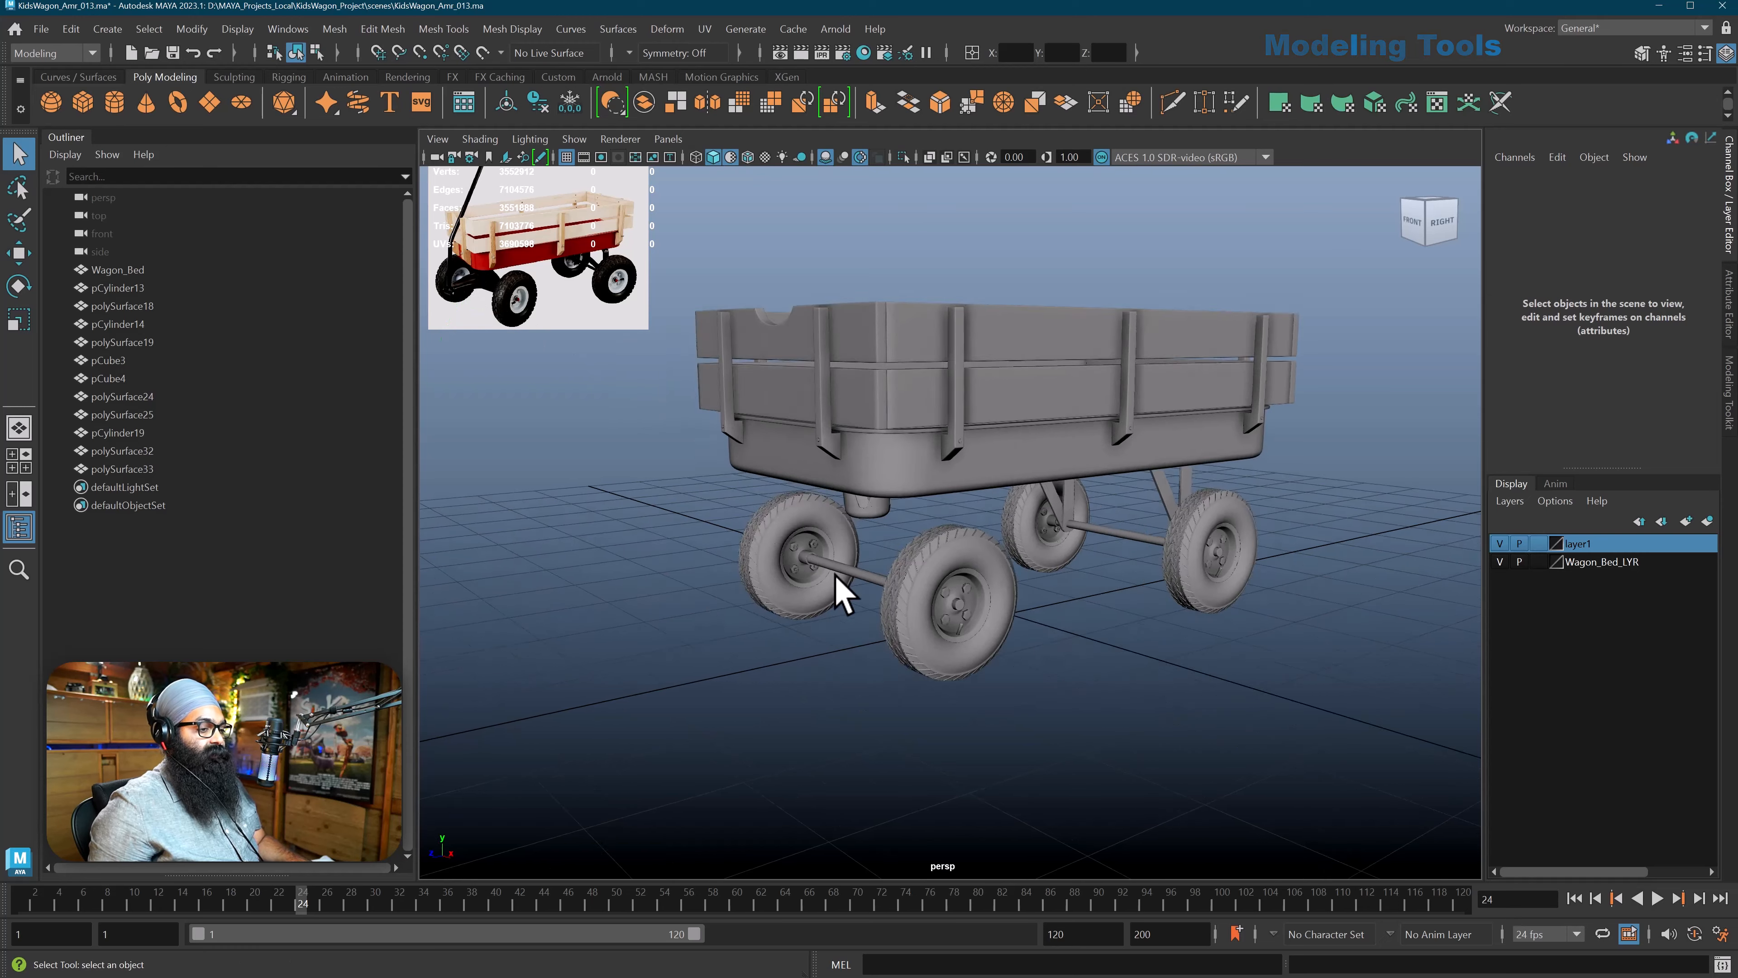
Create a polygon plane and snap it onto the hub of the near front wheel.
scroll(836, 577, "up", 3)
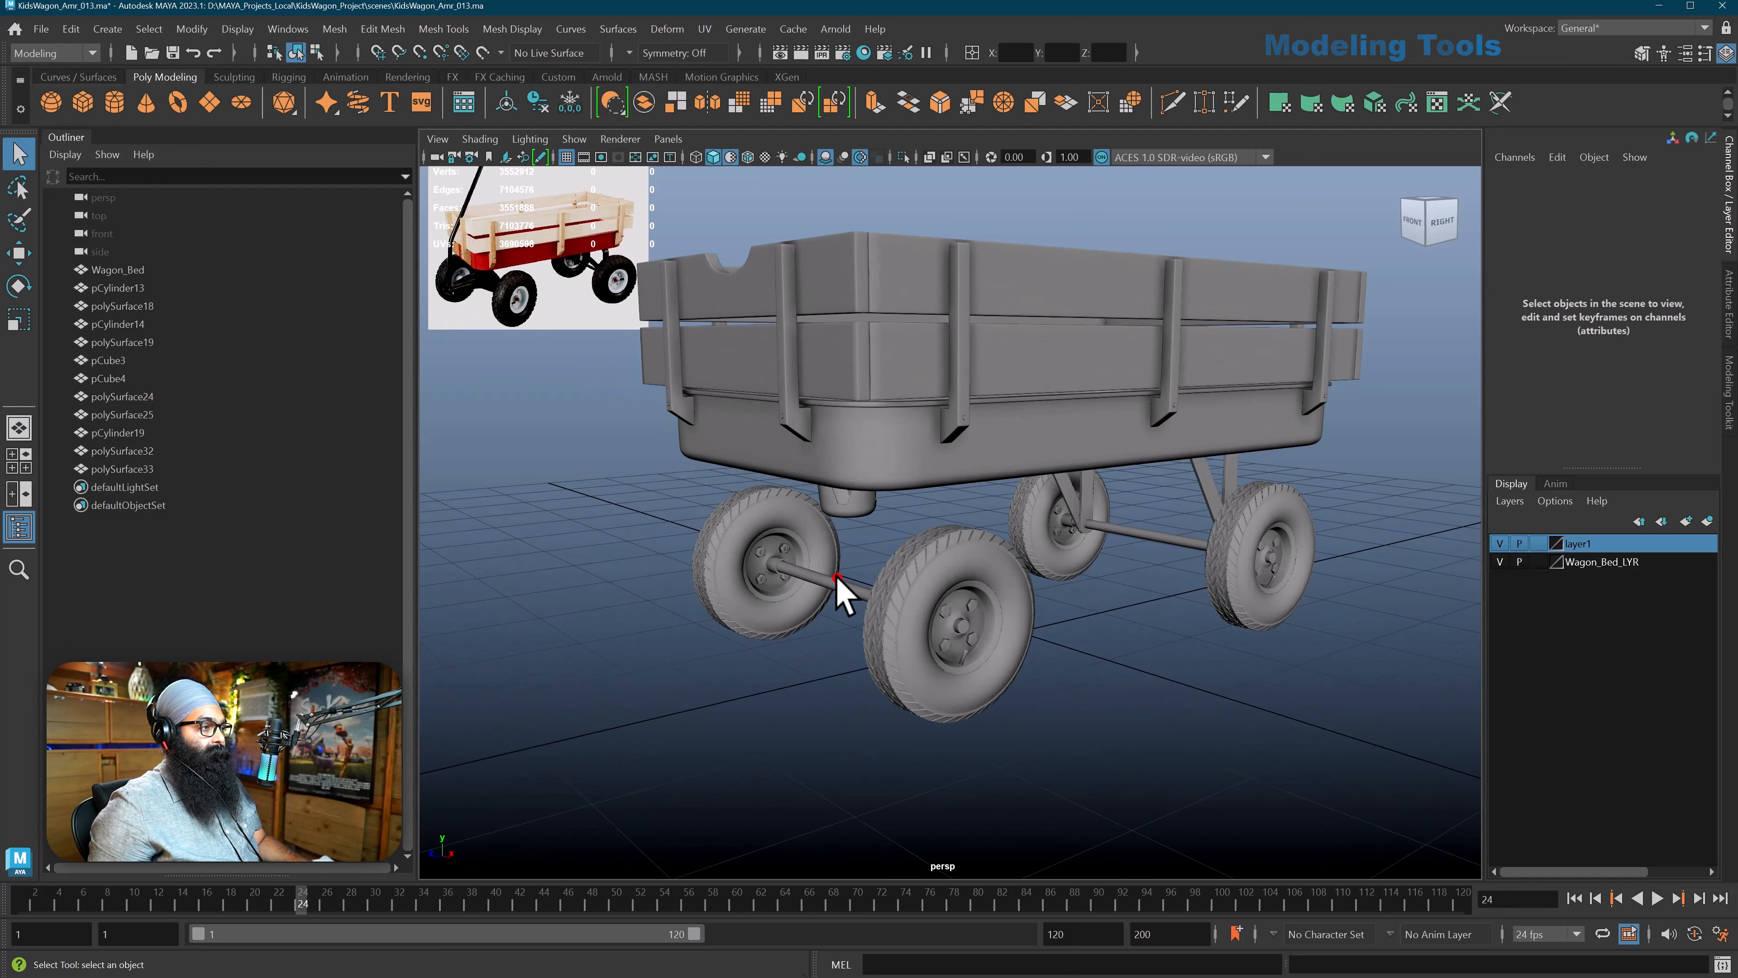
left_click(211, 106)
left_click_drag(810, 606, 808, 602, "alt")
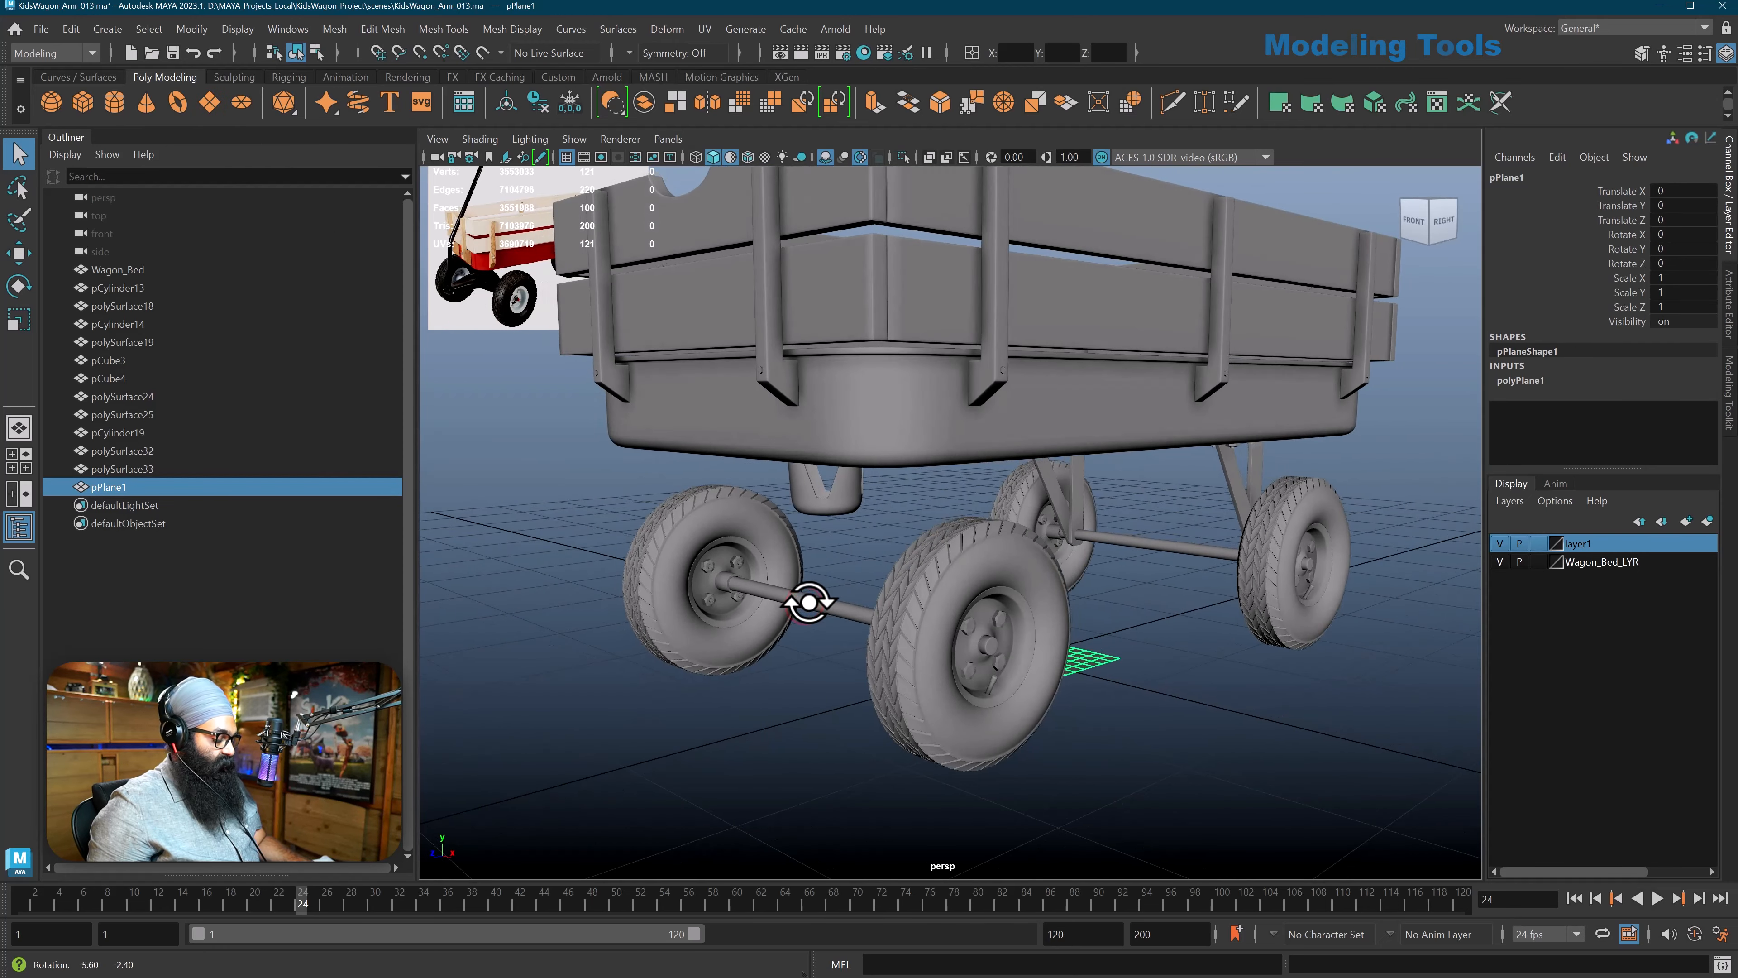
key("w")
key("v")
left_click_drag(1020, 657, 994, 648)
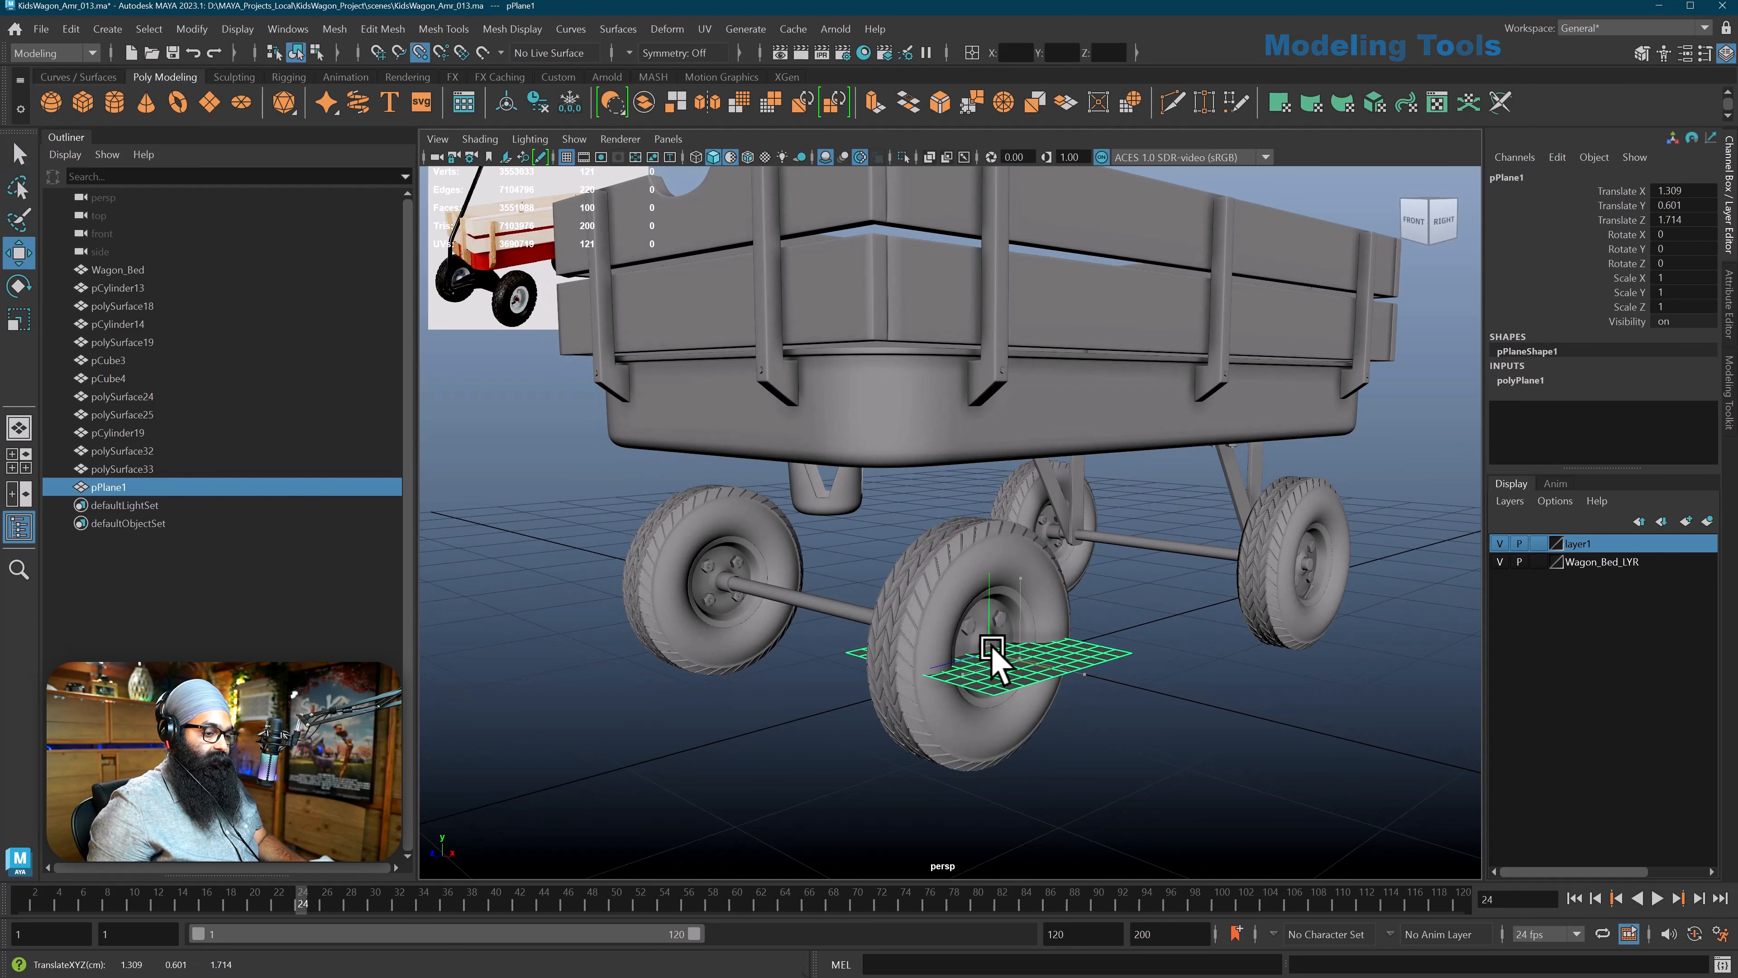
Centre the plane between the front wheels by setting its Translate X to 0.
left_click(1693, 196)
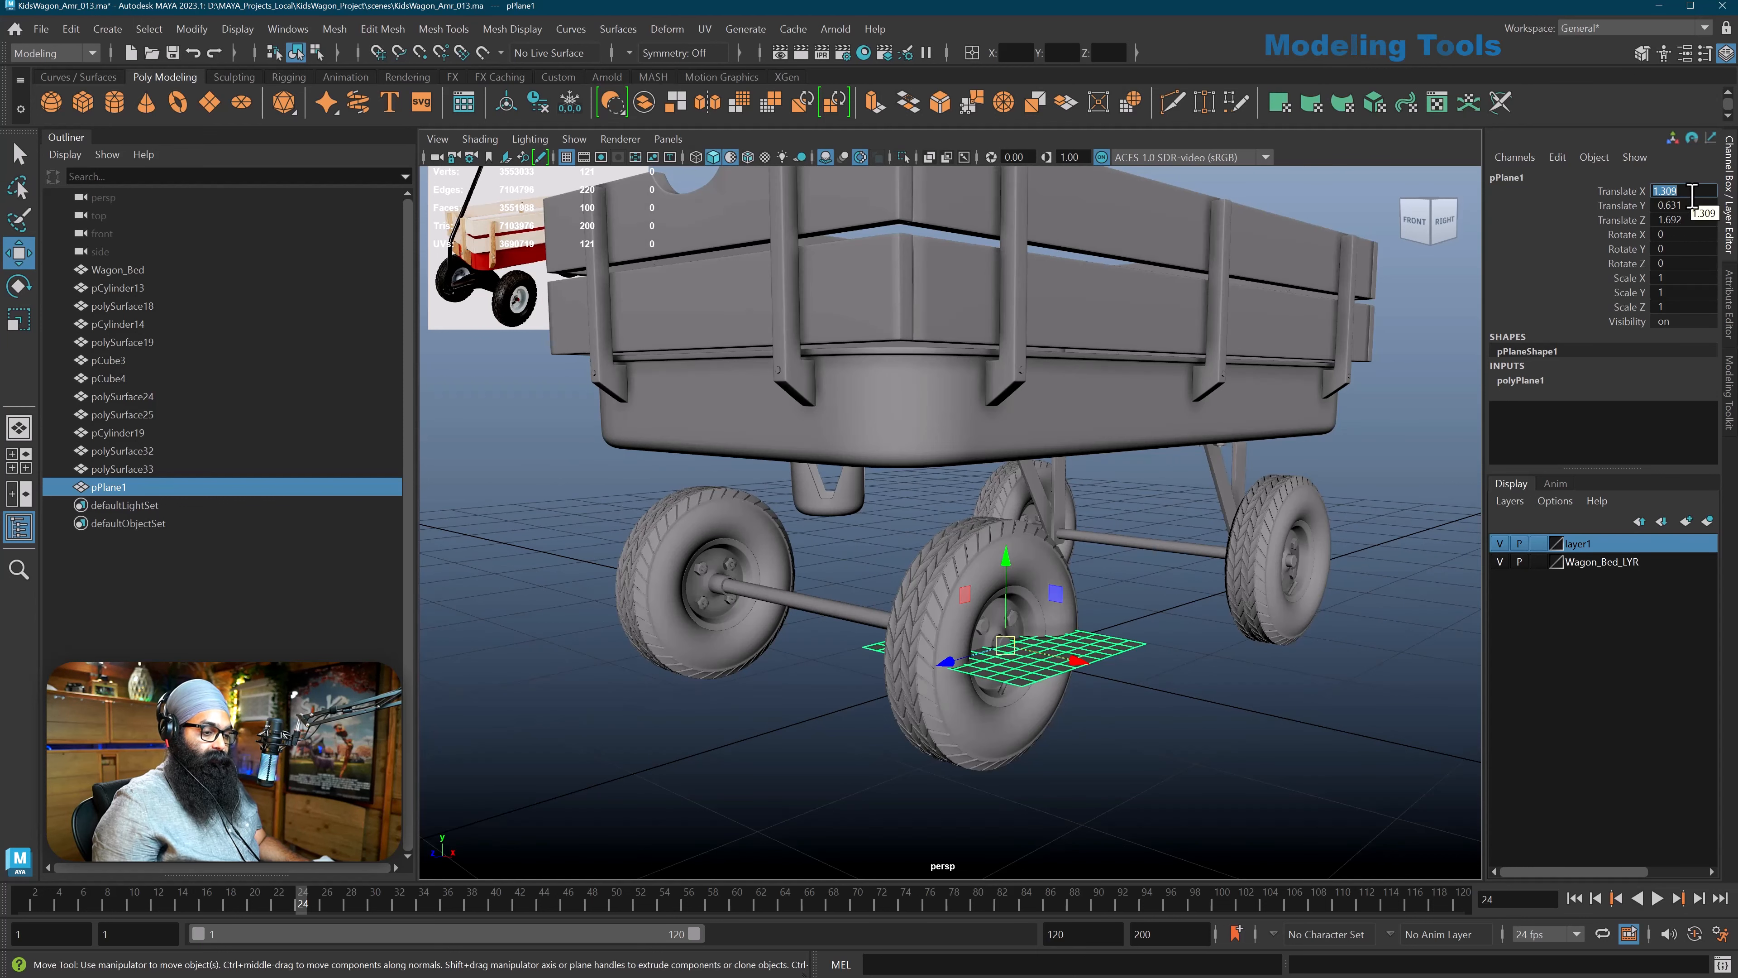
type("0")
key("Return")
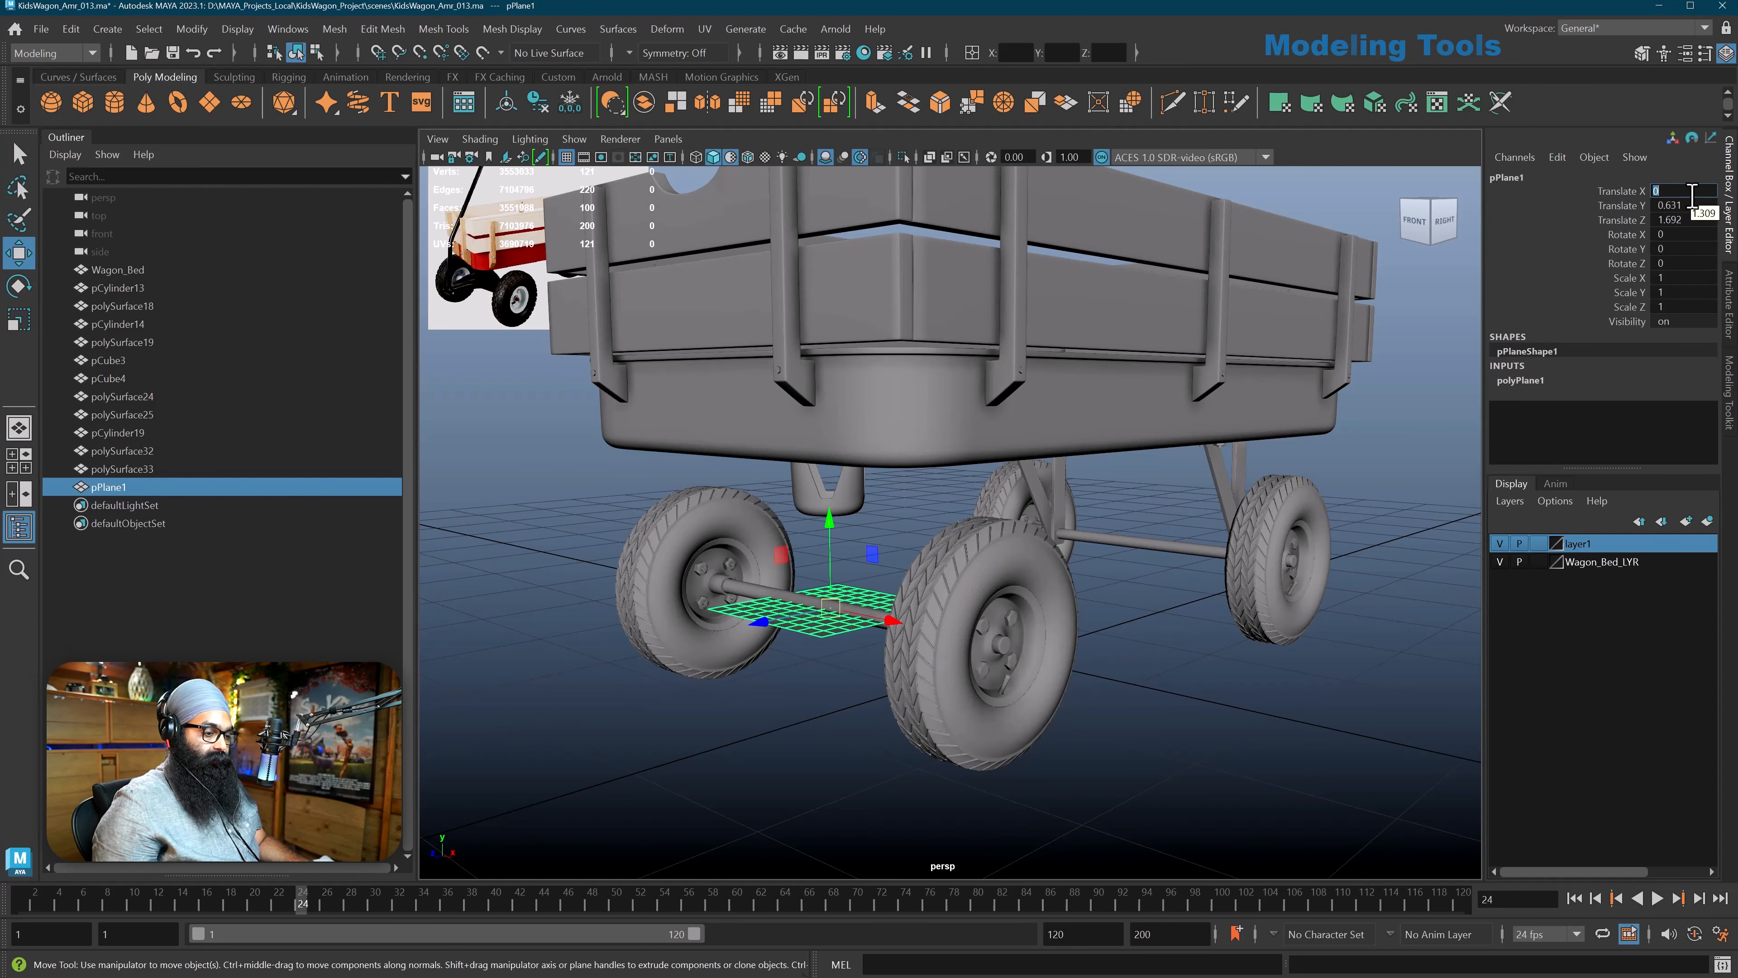
Resize the plane into a narrow strip along the front axle, with a width of 2.5 and a height of 0.2.
left_click_drag(935, 633, 1067, 551, "alt")
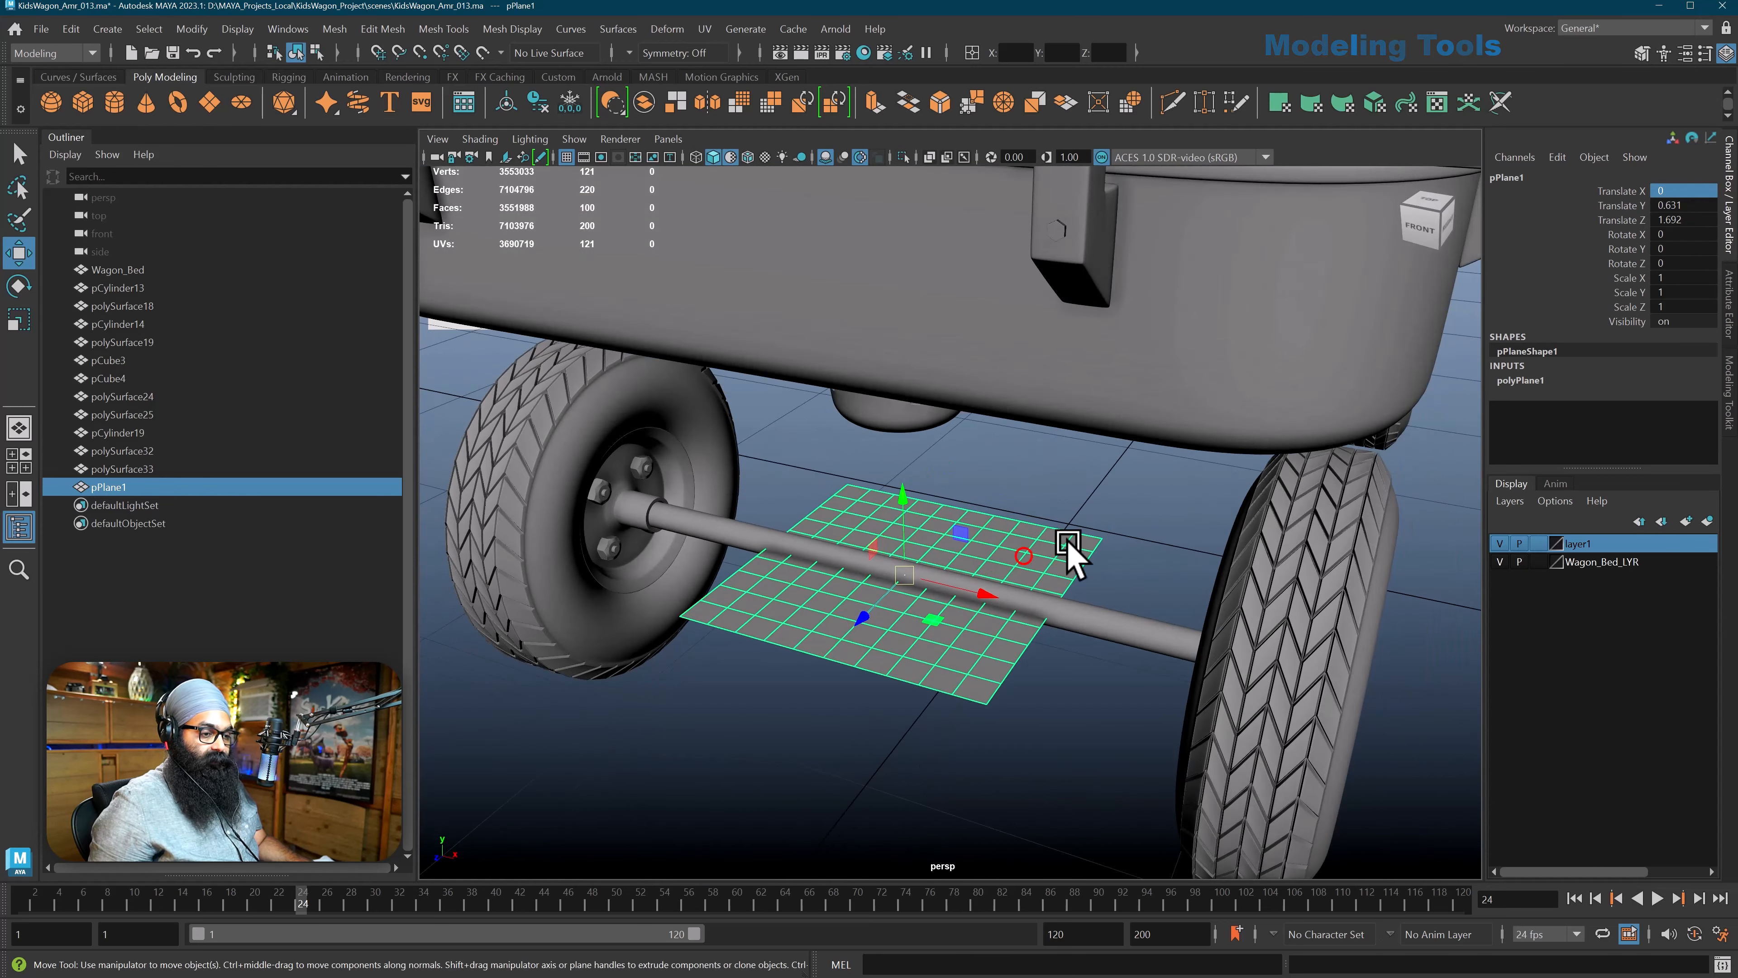
left_click(1523, 380)
left_click(1620, 399)
middle_click_drag(1116, 671, 1106, 668)
left_click_drag(1105, 667, 888, 693, "alt")
left_click(1620, 385)
middle_click_drag(888, 693, 886, 684)
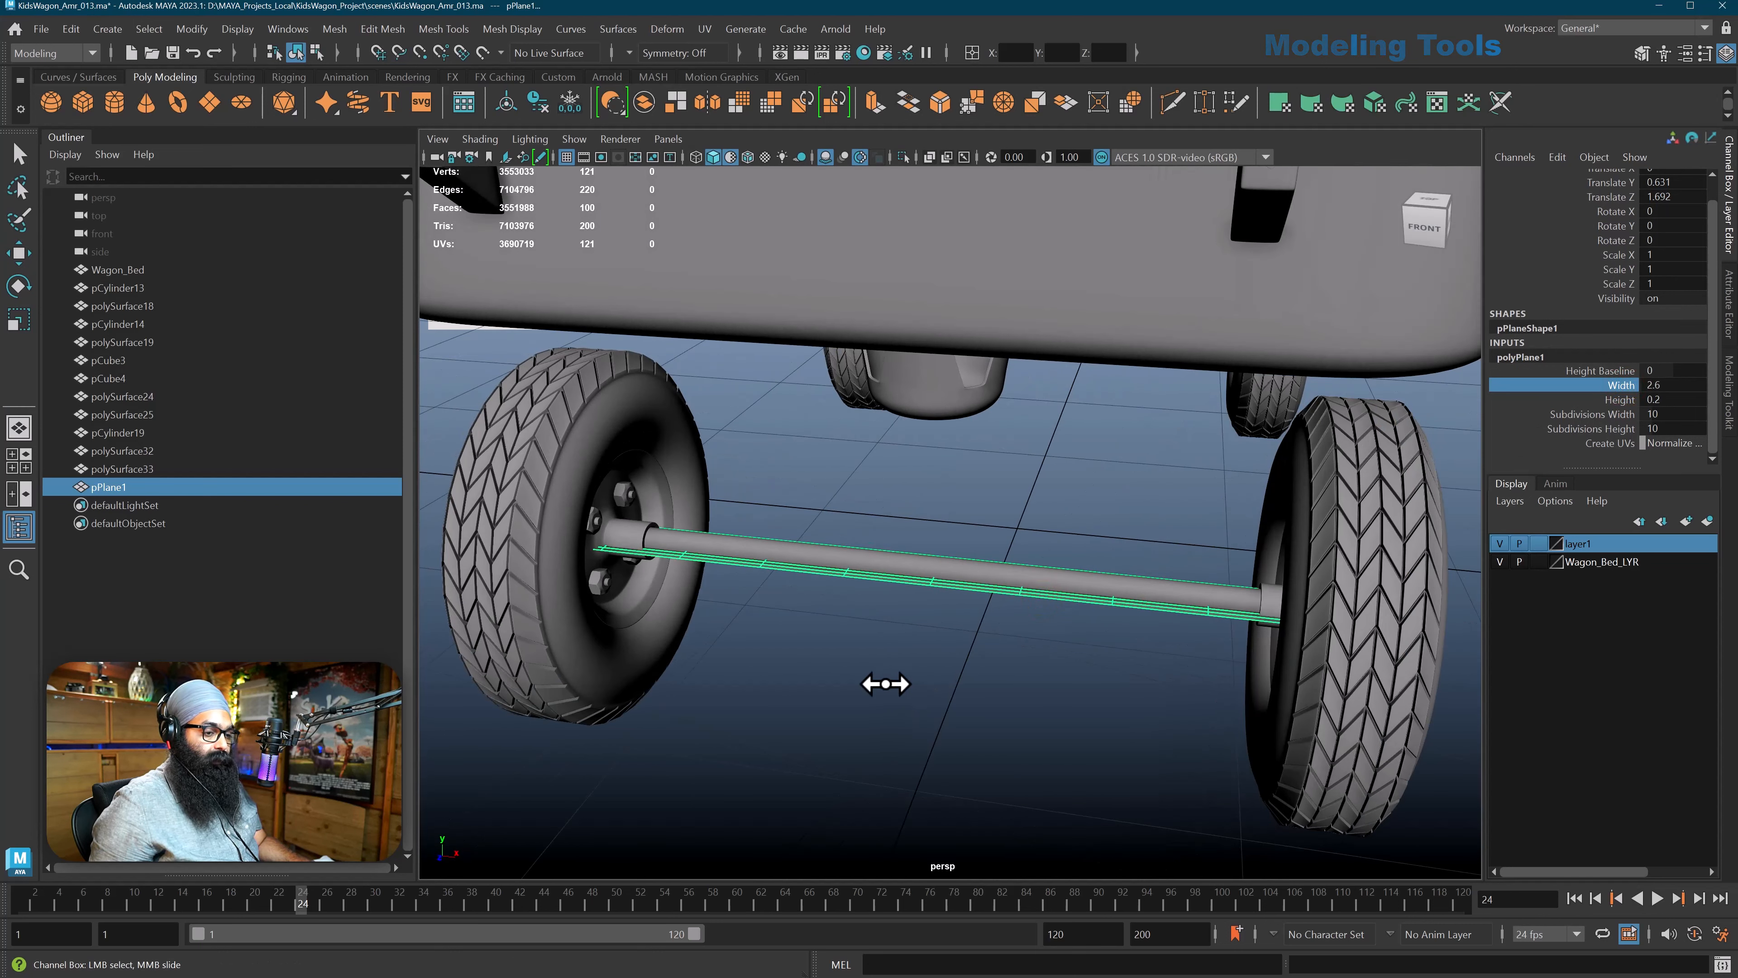
Raise the strip above the front axle to the bottom of the bracket under the bed, at a Translate Y of about 1.28.
scroll(885, 692, "down", 5)
left_click_drag(830, 668, 912, 632, "alt")
key("4")
left_click_drag(940, 455, 942, 348)
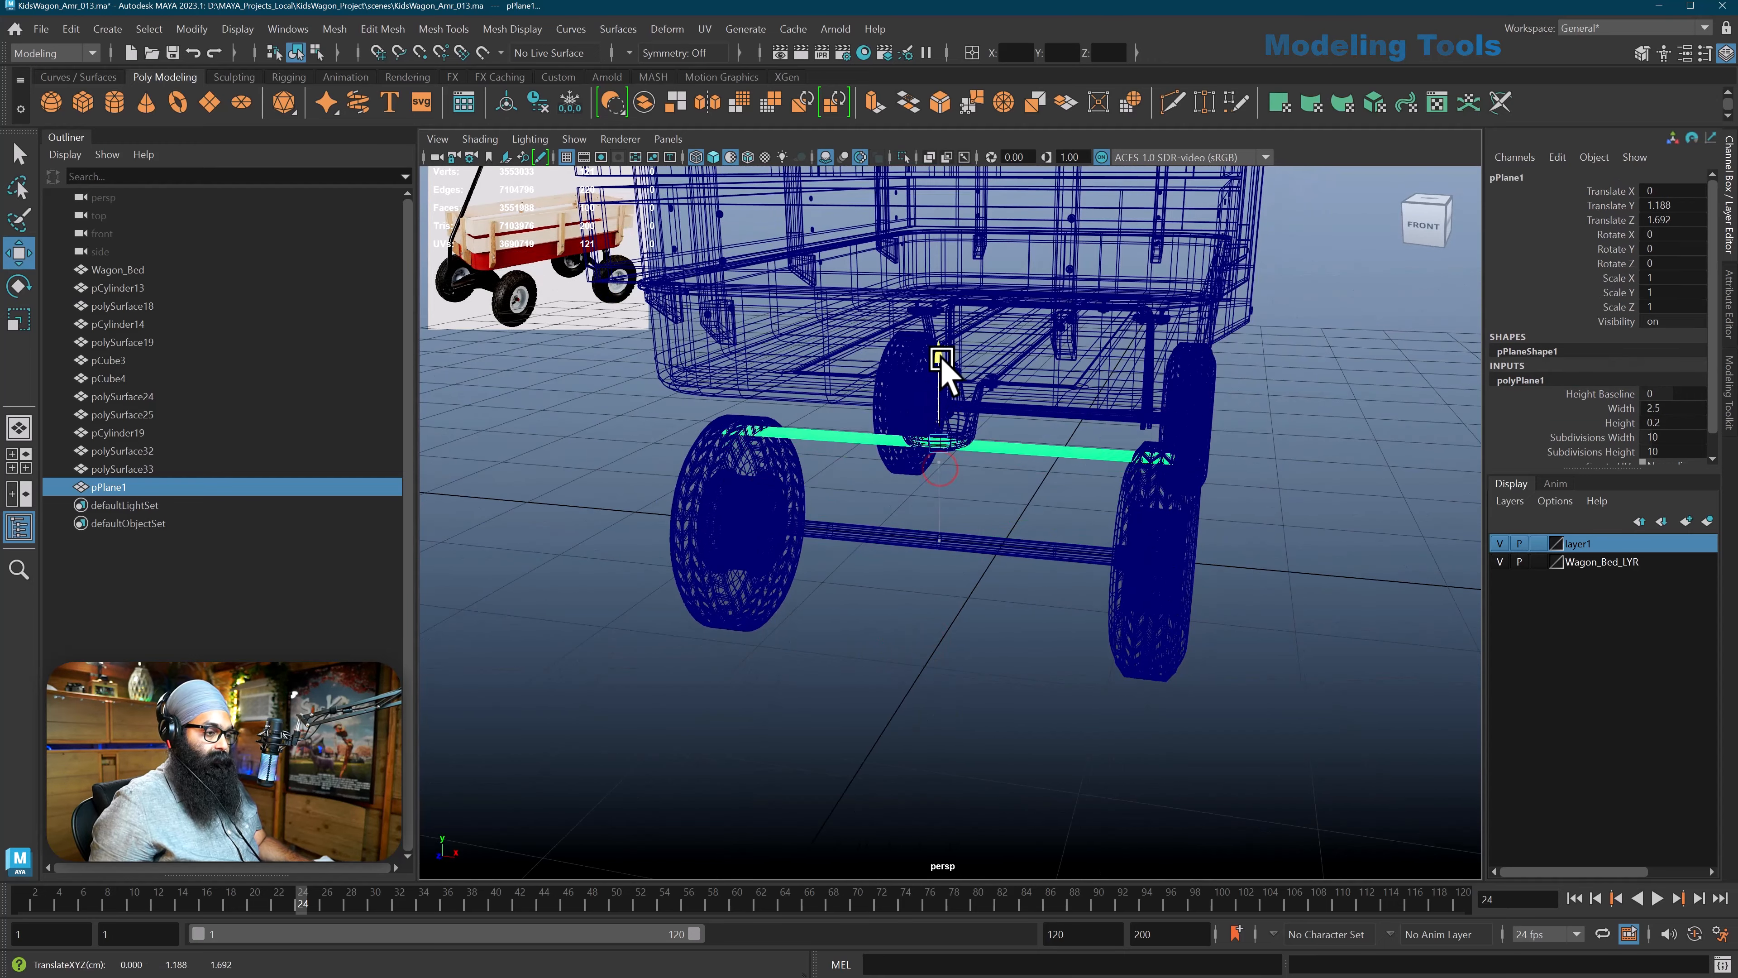
key("5")
scroll(958, 484, "up", 4)
mouse_move(959, 484)
left_mouse_down("alt")
mouse_move(976, 502)
mouse_move(948, 507)
left_mouse_up("alt")
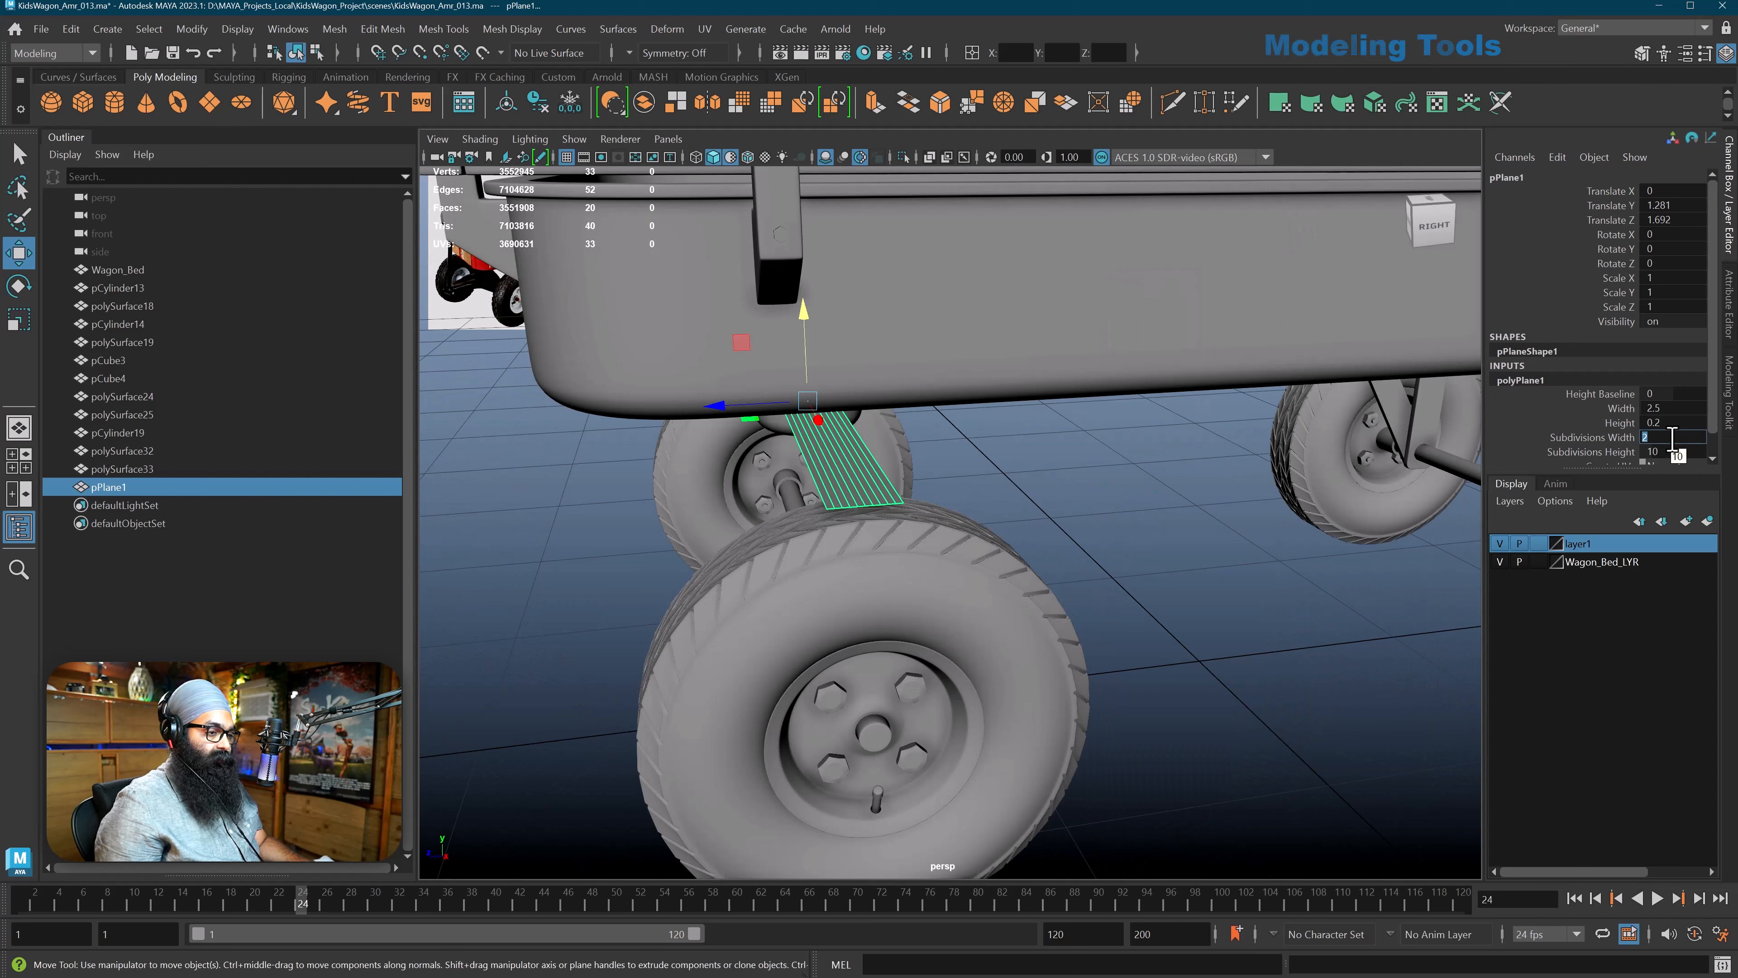
Set the strip's subdivisions to 40 along its width and 2 along its height.
left_click(1671, 438)
type("40")
key("Return")
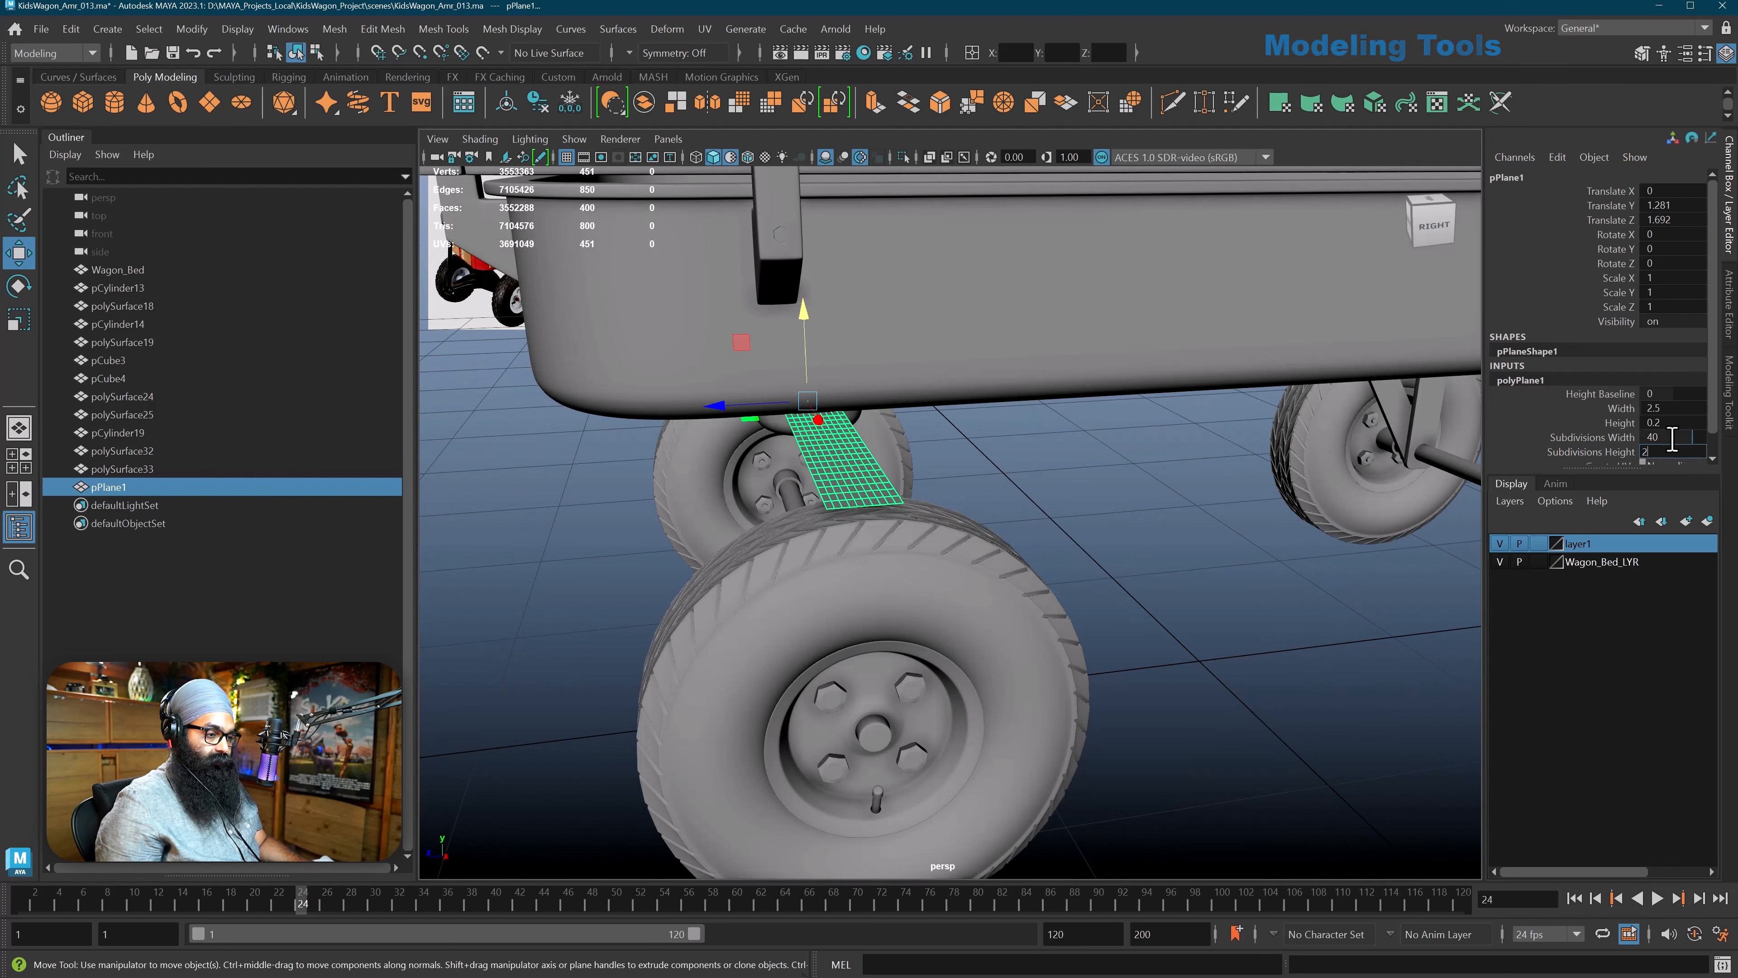
type("2")
key("Return")
Delete the strip's construction history.
left_click_drag(986, 572, 958, 603, "alt")
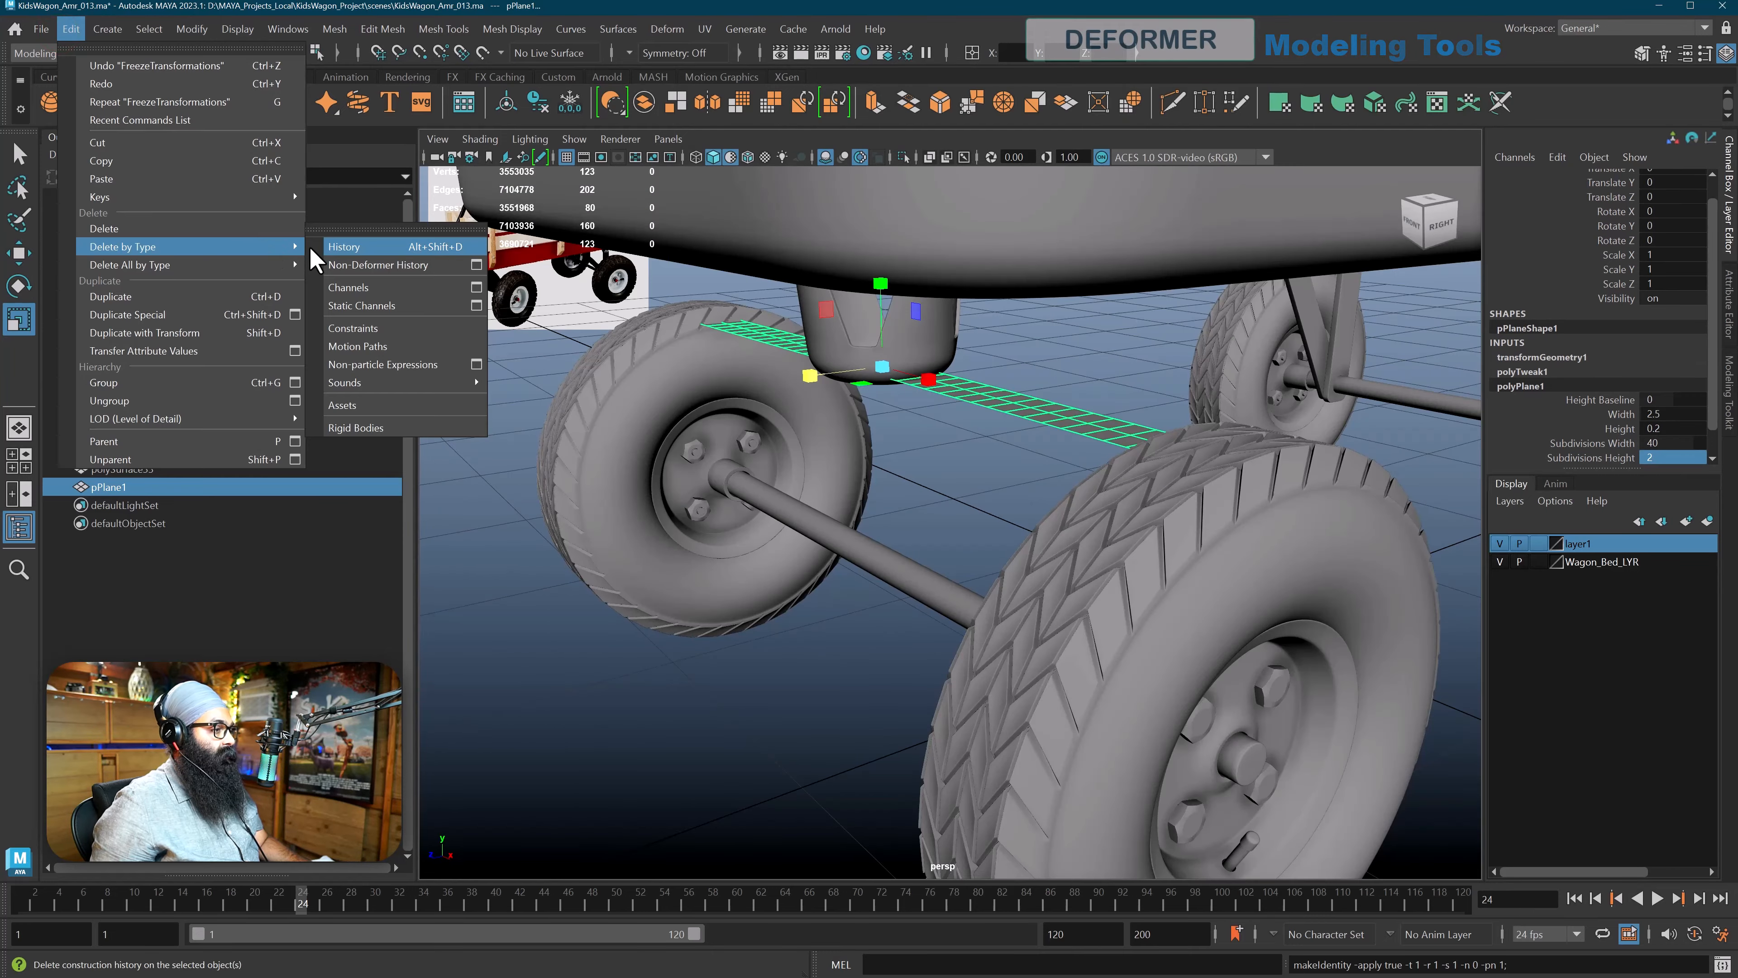
left_click(356, 249)
left_click_drag(888, 503, 923, 507, "alt")
right_click_drag(943, 487, 977, 474, "alt")
key("q")
middle_click_drag(977, 474, 977, 475, "alt")
left_click_drag(977, 474, 902, 479, "alt")
Add a nonlinear Flare deformer to the strip above the front axle.
left_click(901, 475)
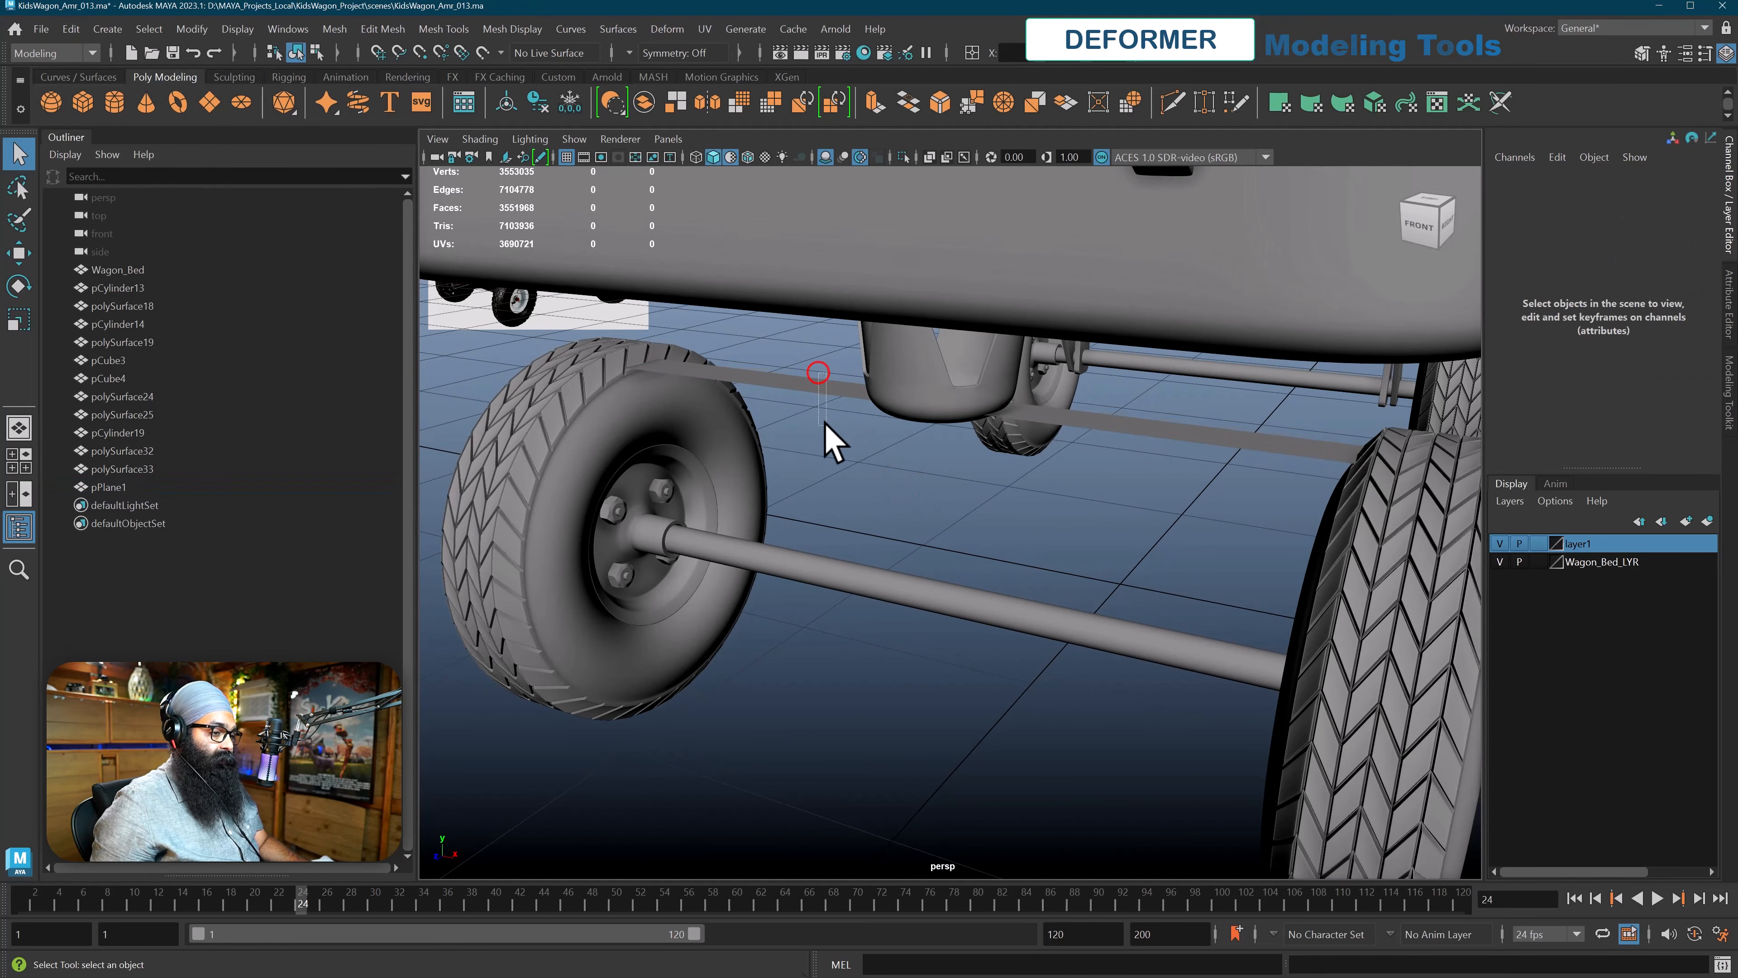
left_click(813, 379)
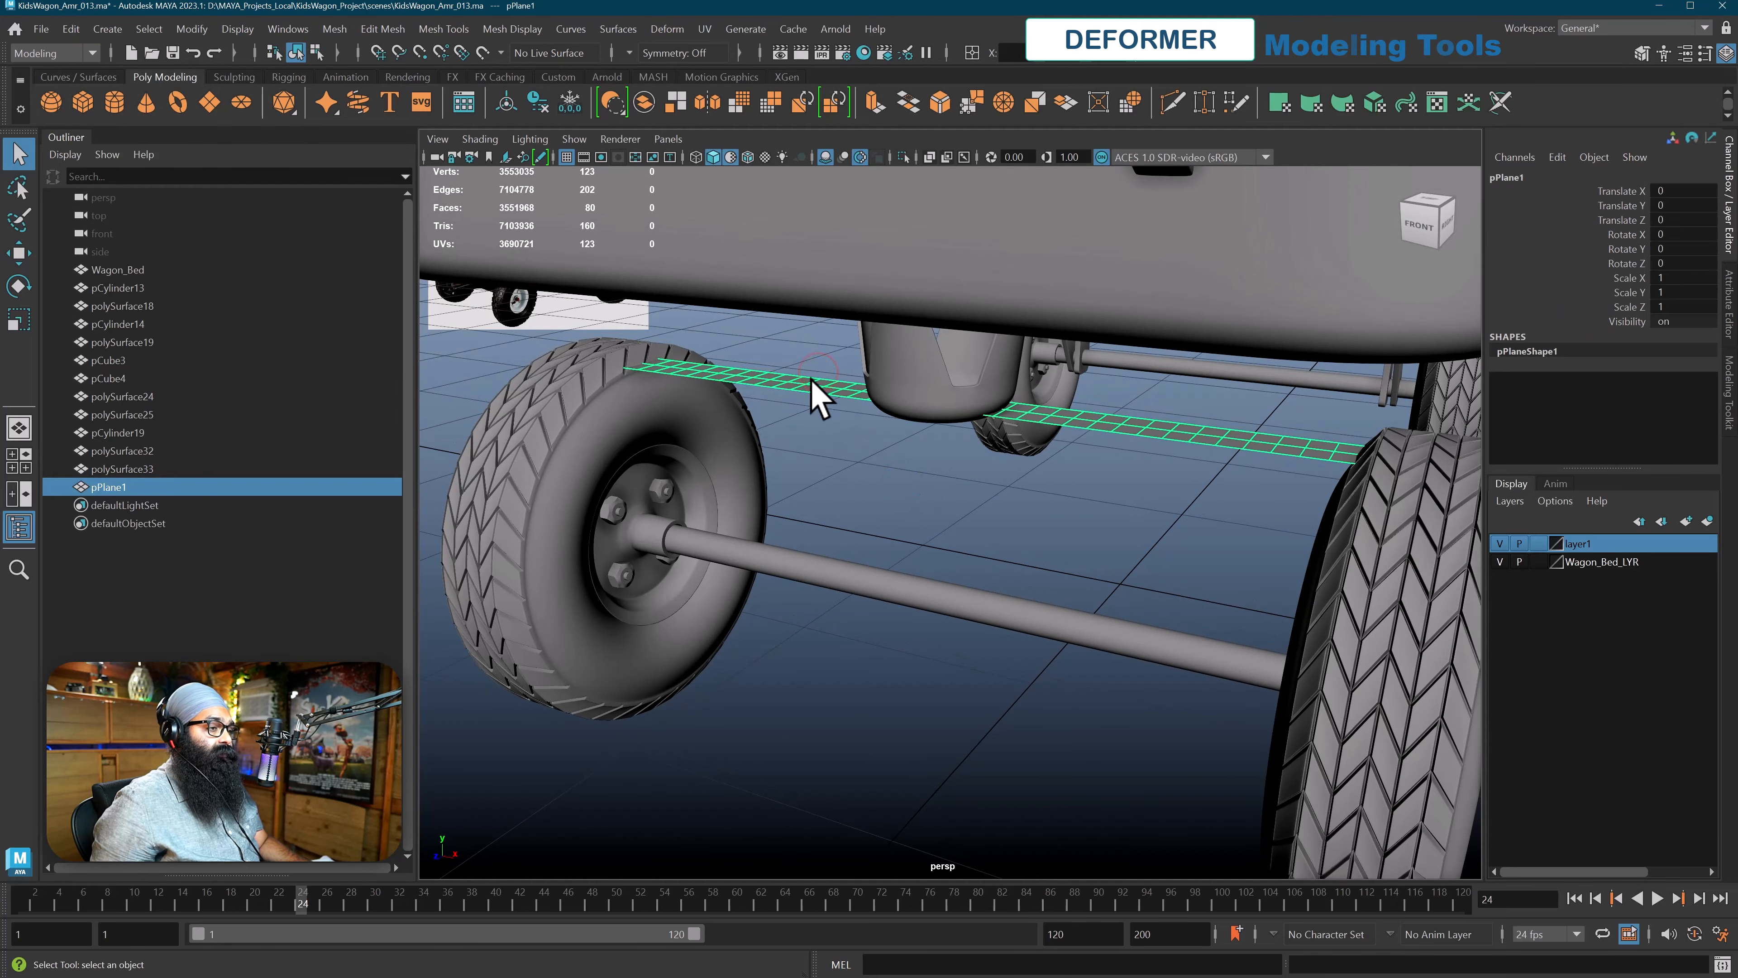
left_click(670, 31)
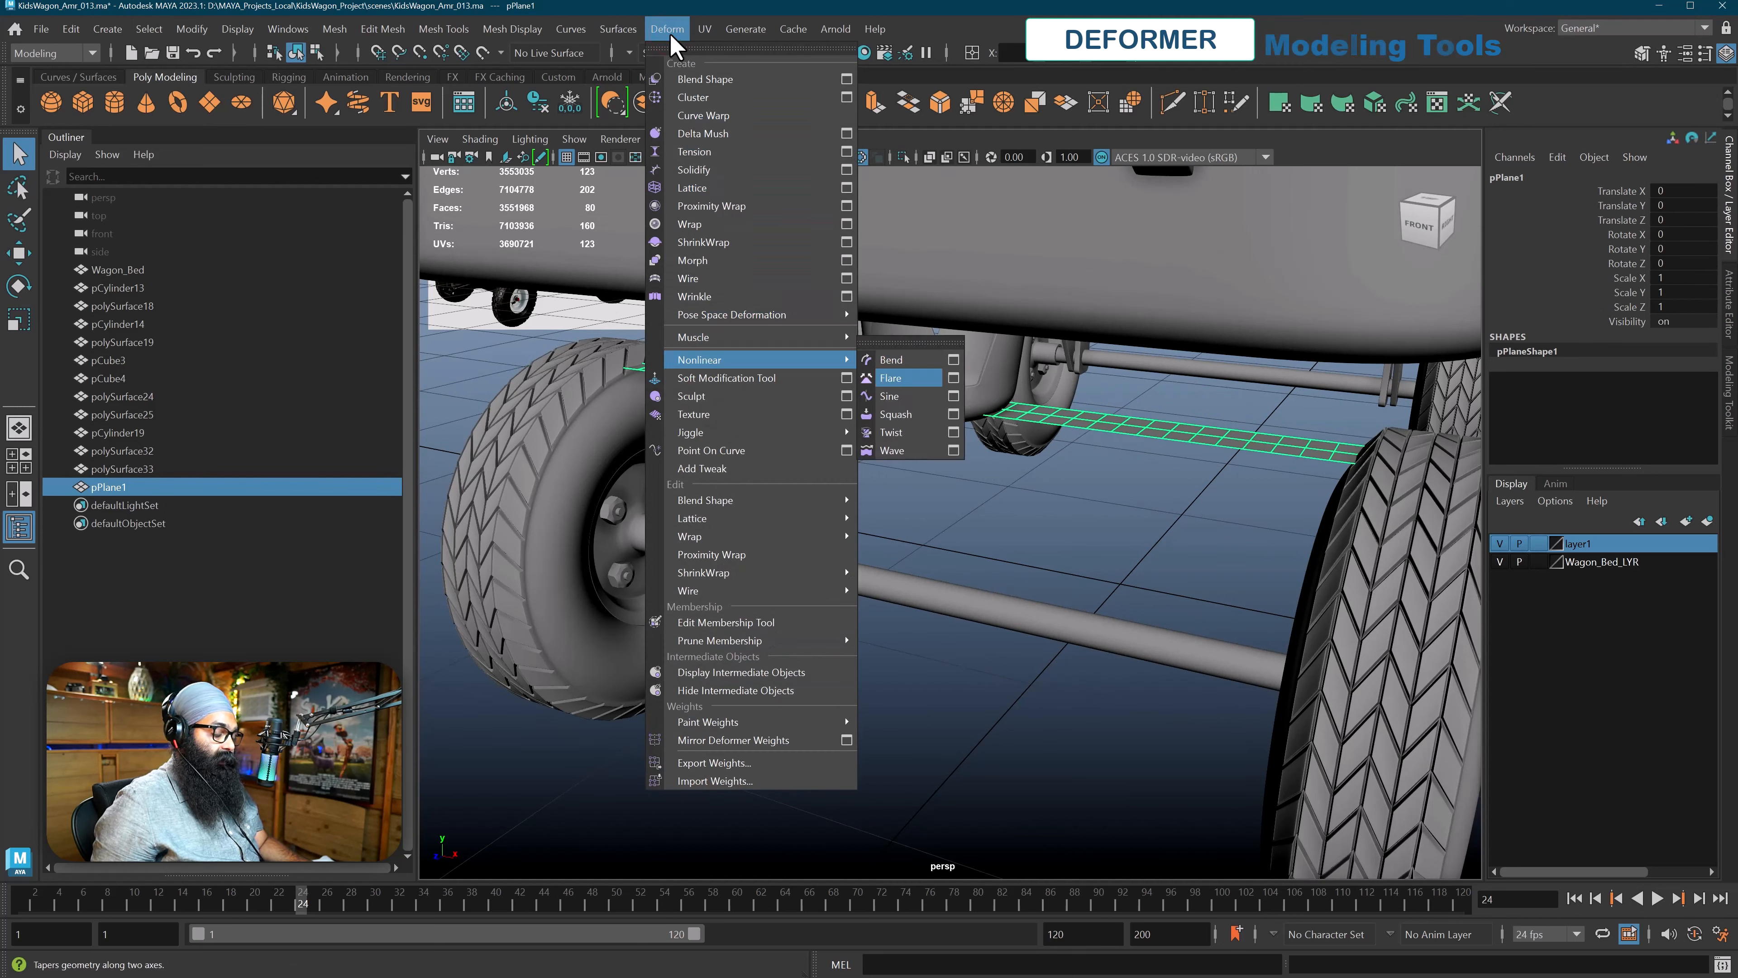
left_click(896, 378)
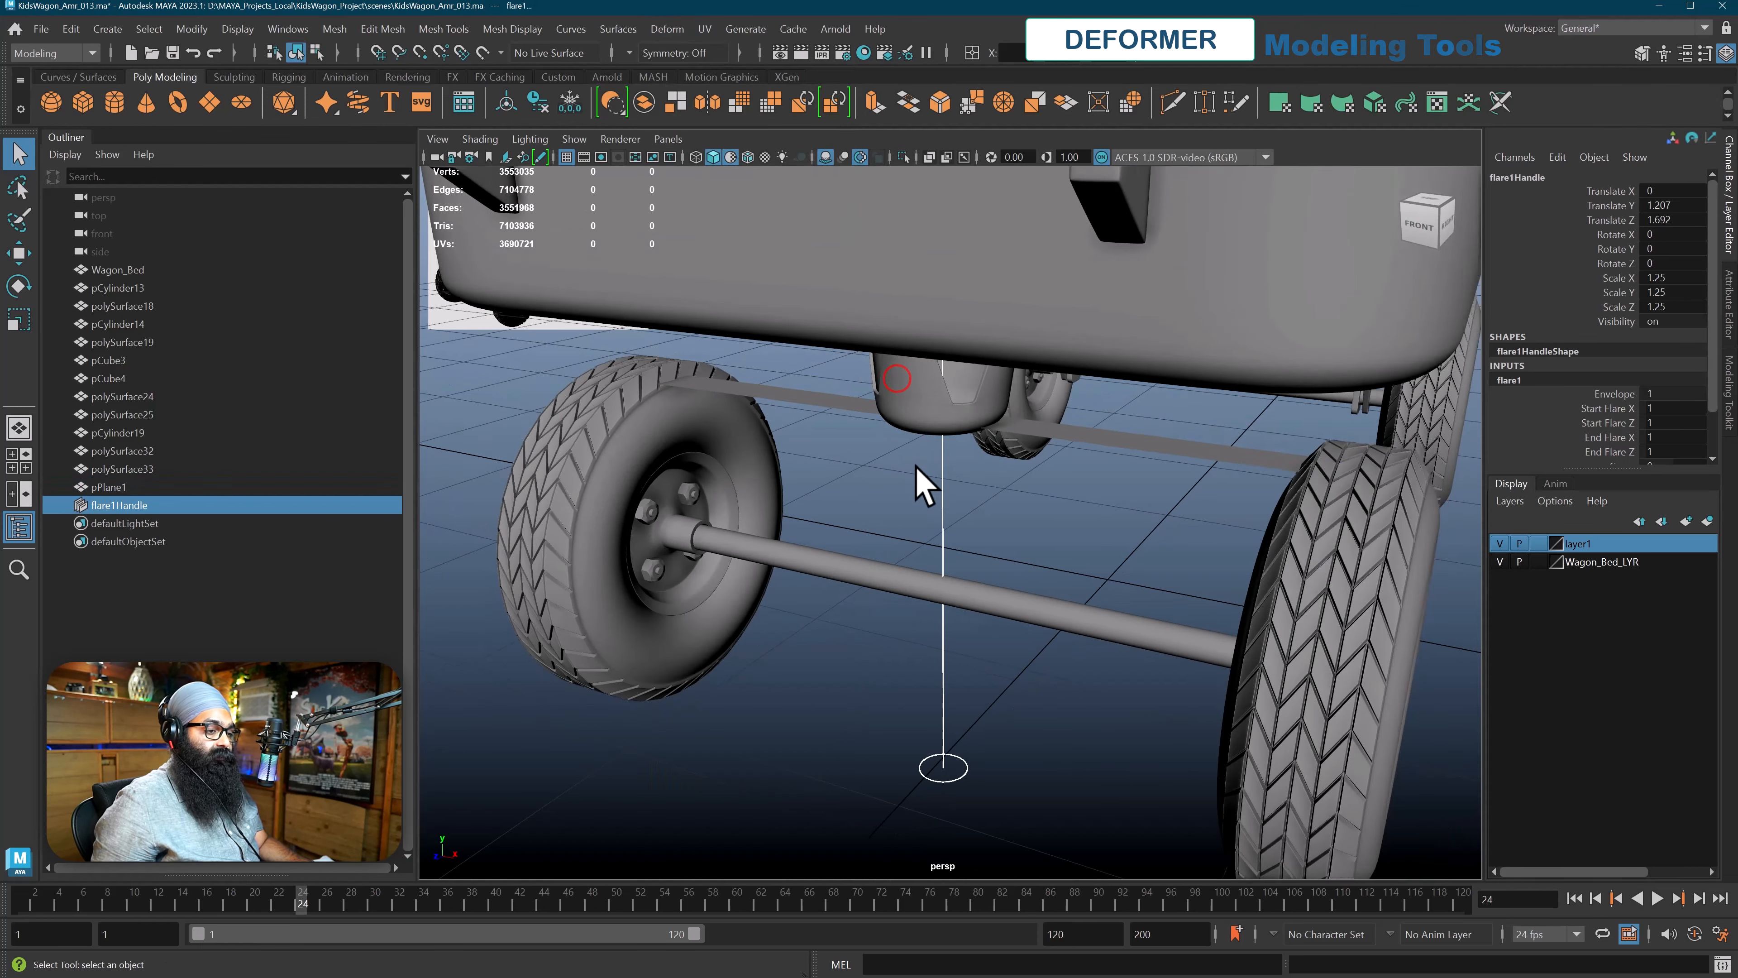
Rotate the flare handle 90 degrees around Z so it runs along the strip's length.
middle_click_drag(916, 465, 925, 470, "alt")
key("f")
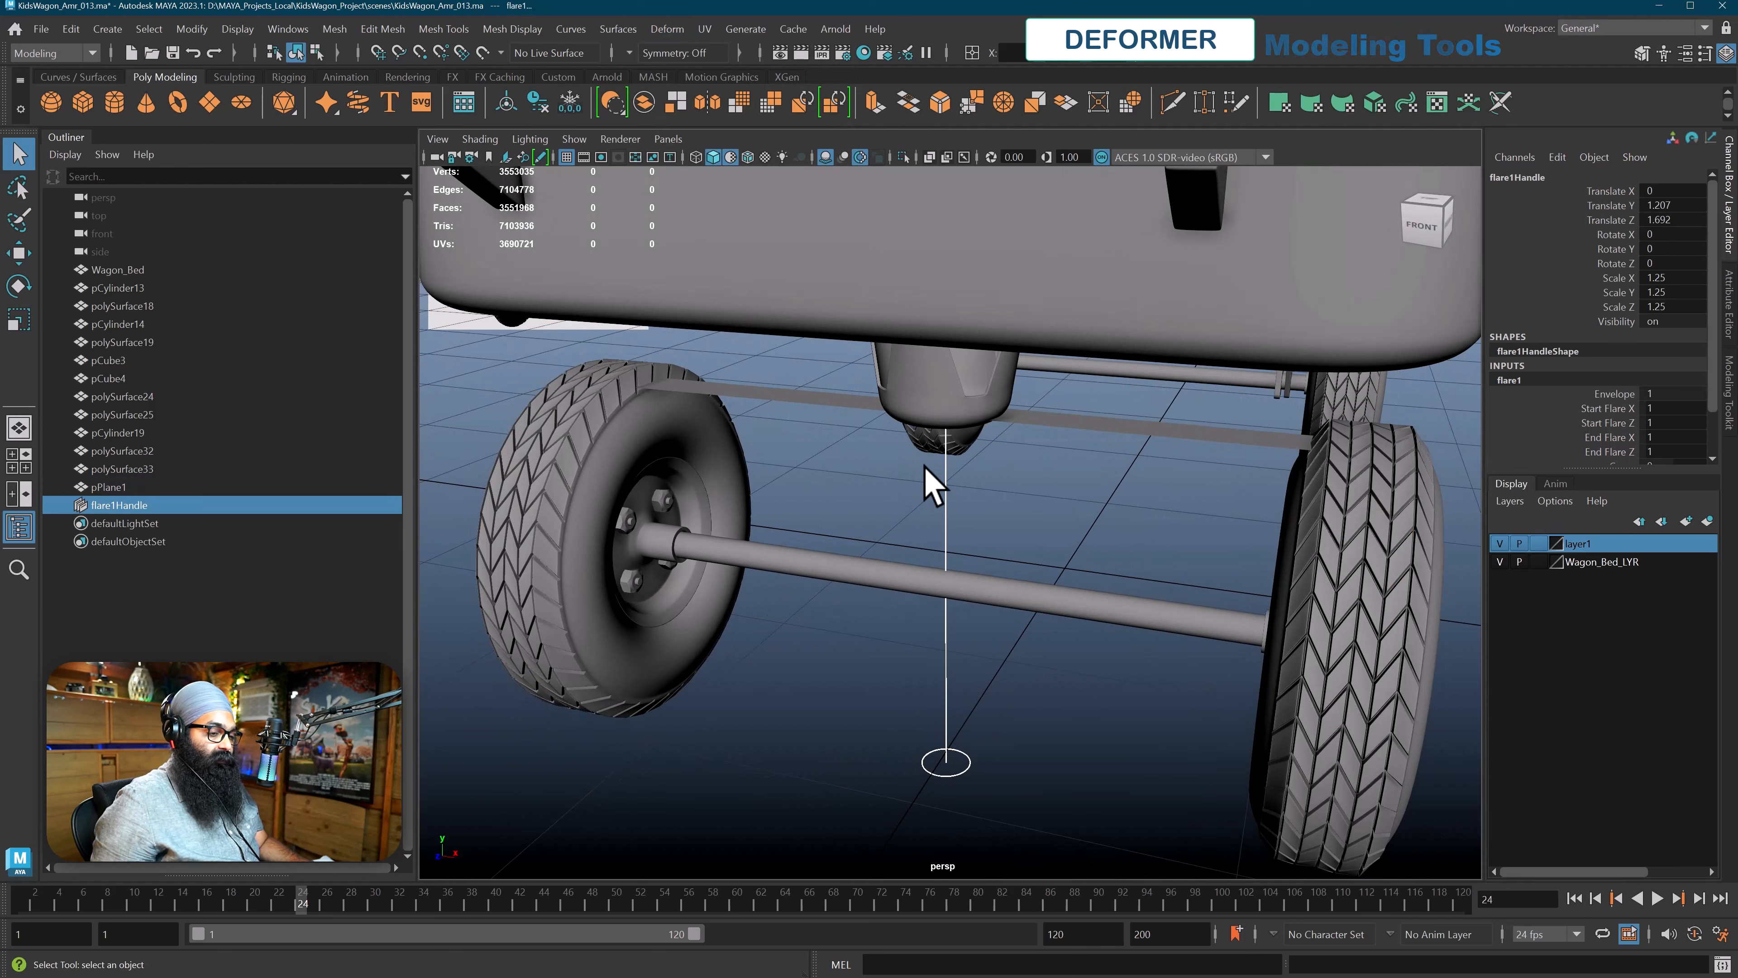
key("e")
left_click(1605, 265)
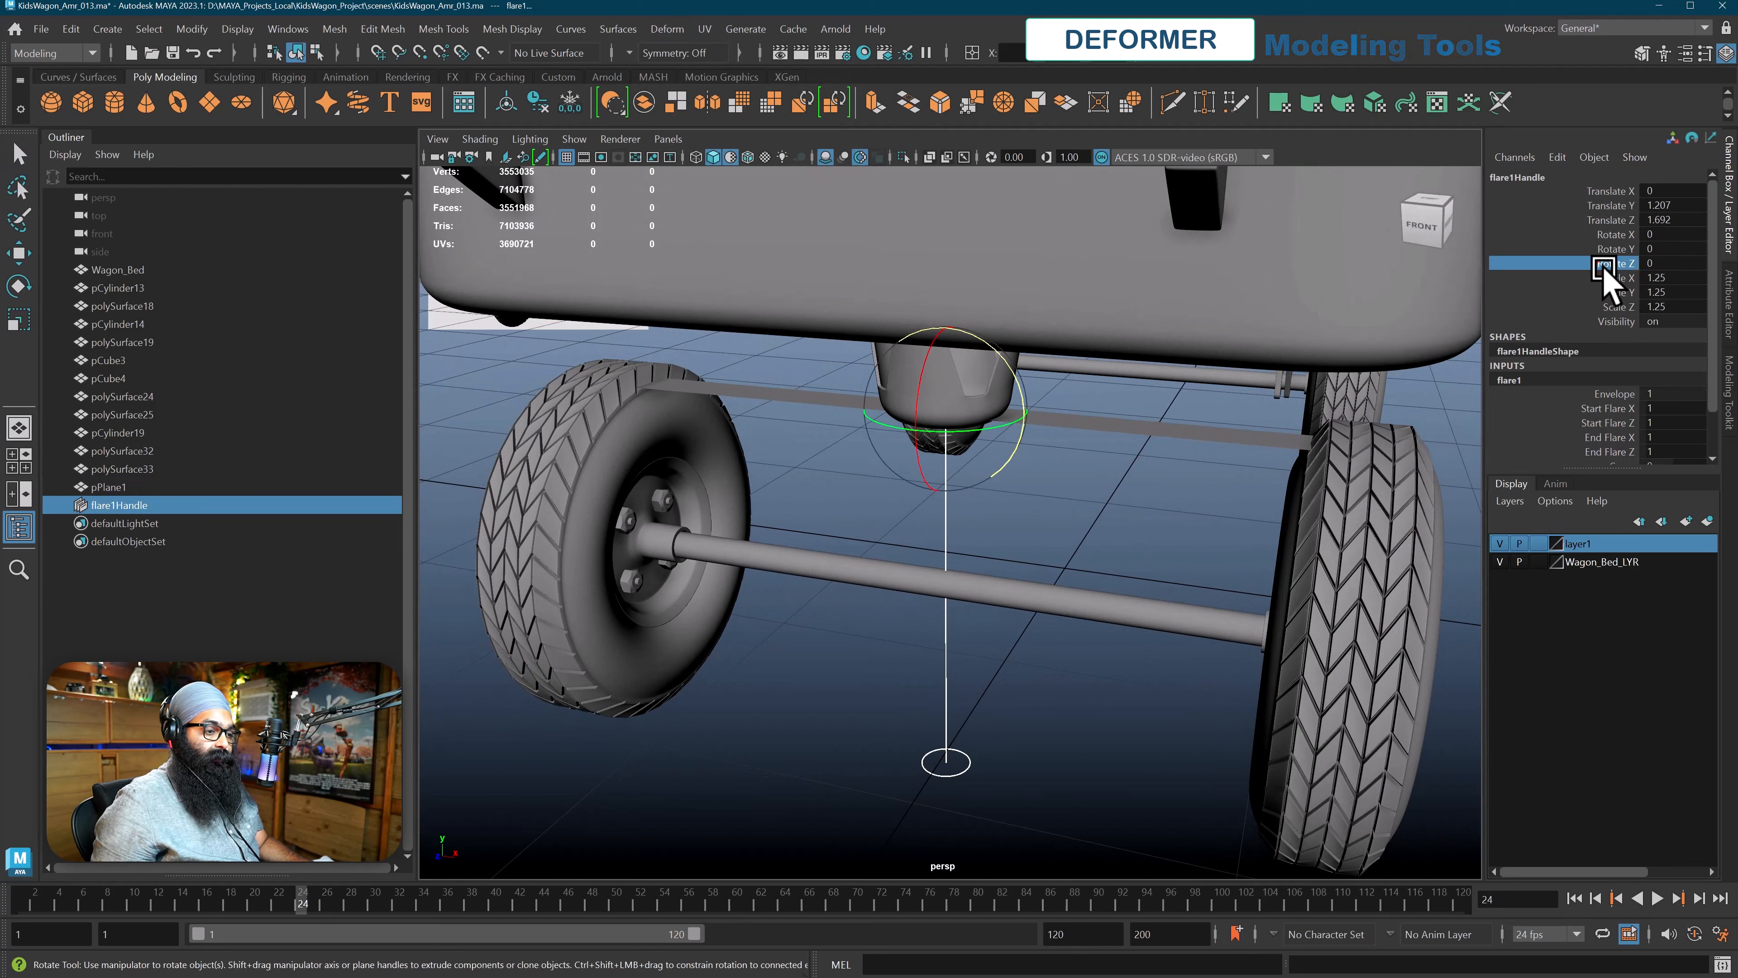
middle_click_drag(1605, 266, 1689, 265)
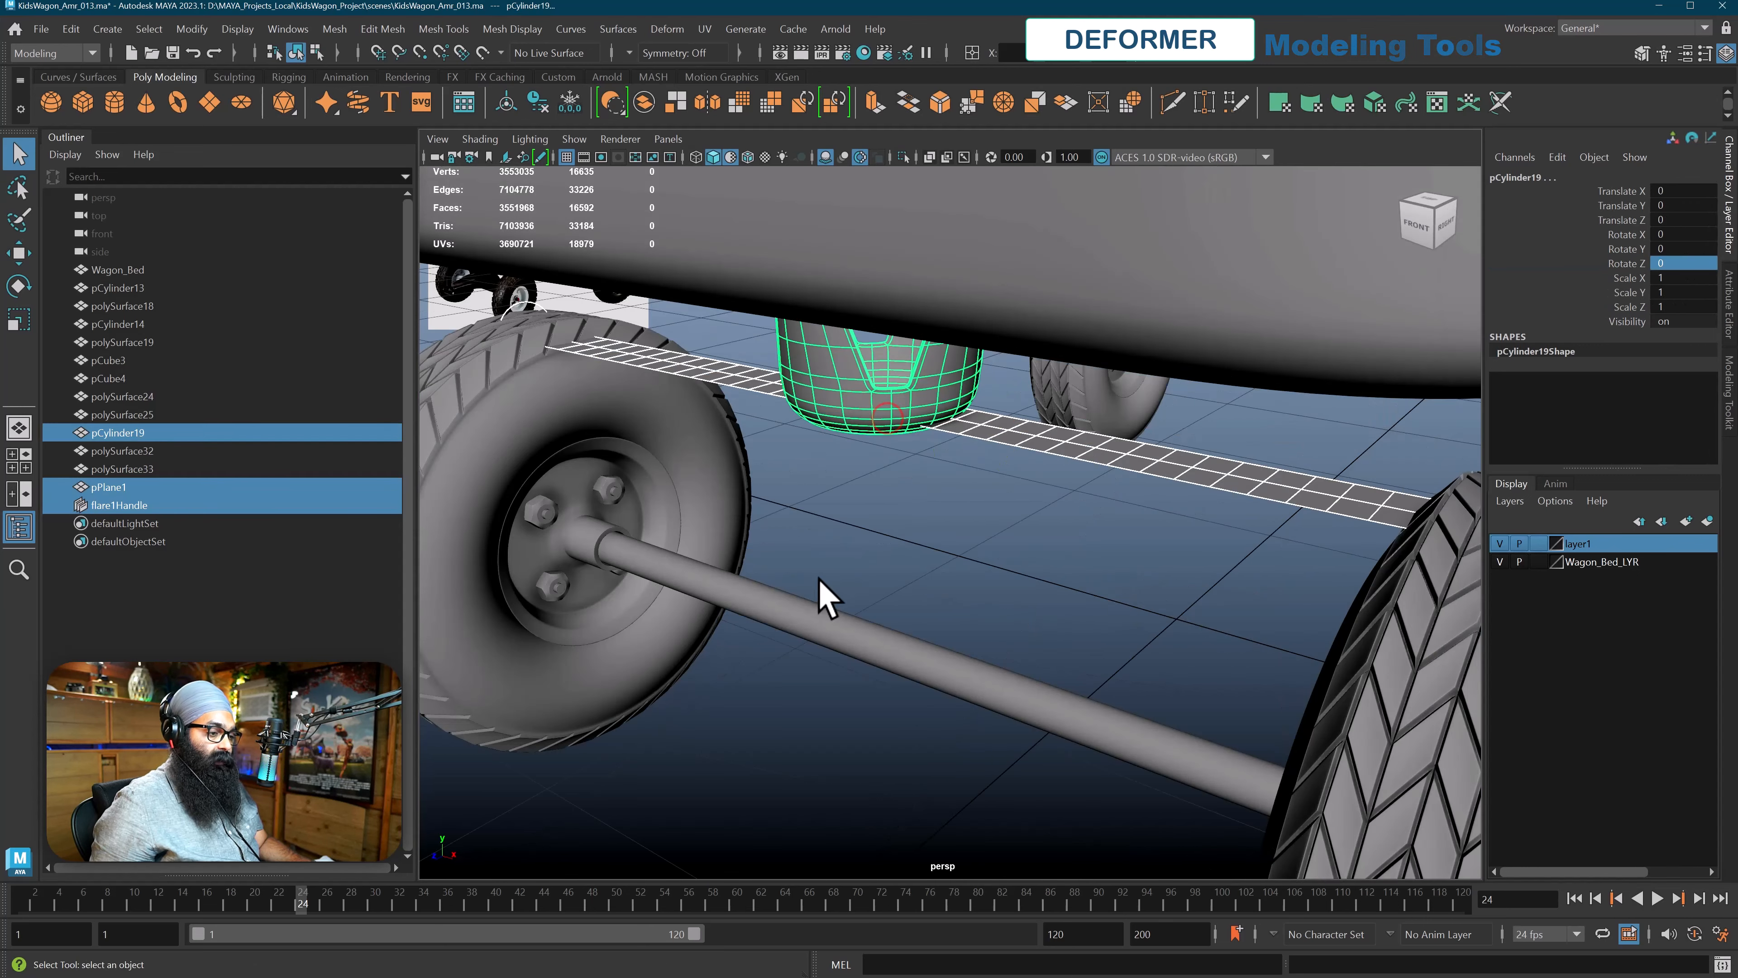
Isolate the strip, flare handle, centre bracket and front axle in the viewport, and display wireframe on shaded.
left_click_drag(824, 577, 809, 647, "shift")
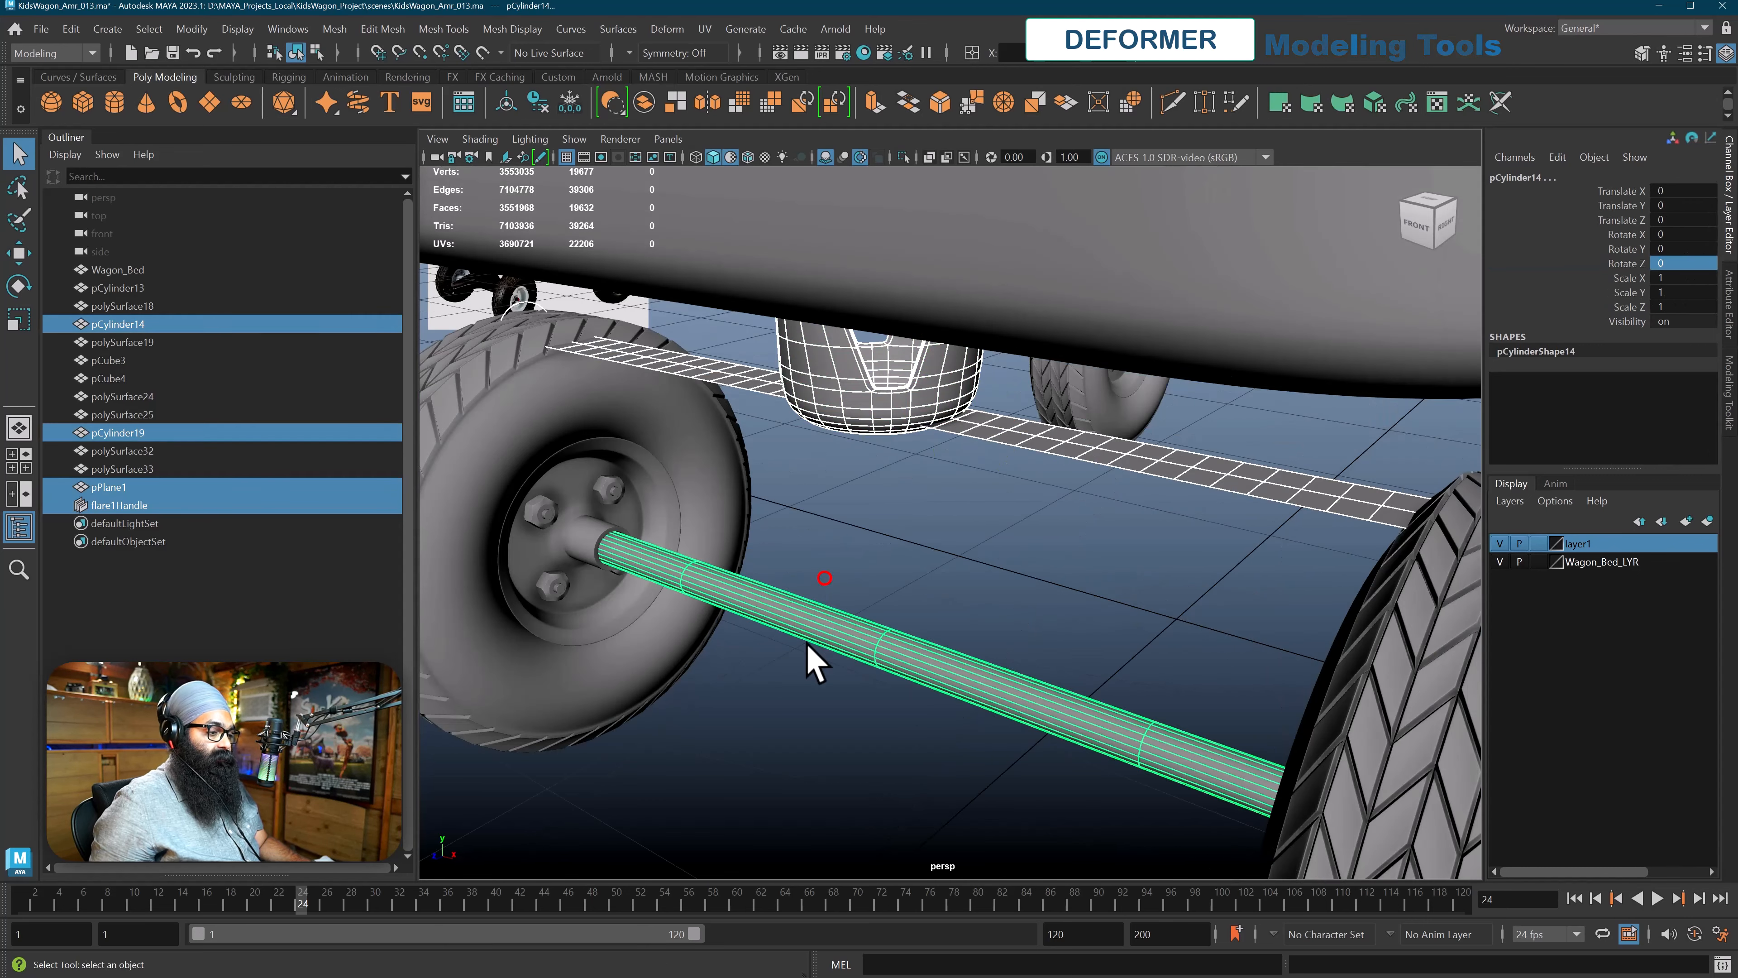
left_click(903, 157)
left_click(877, 507)
scroll(889, 505, "down", 4)
left_click_drag(972, 513, 981, 509, "alt")
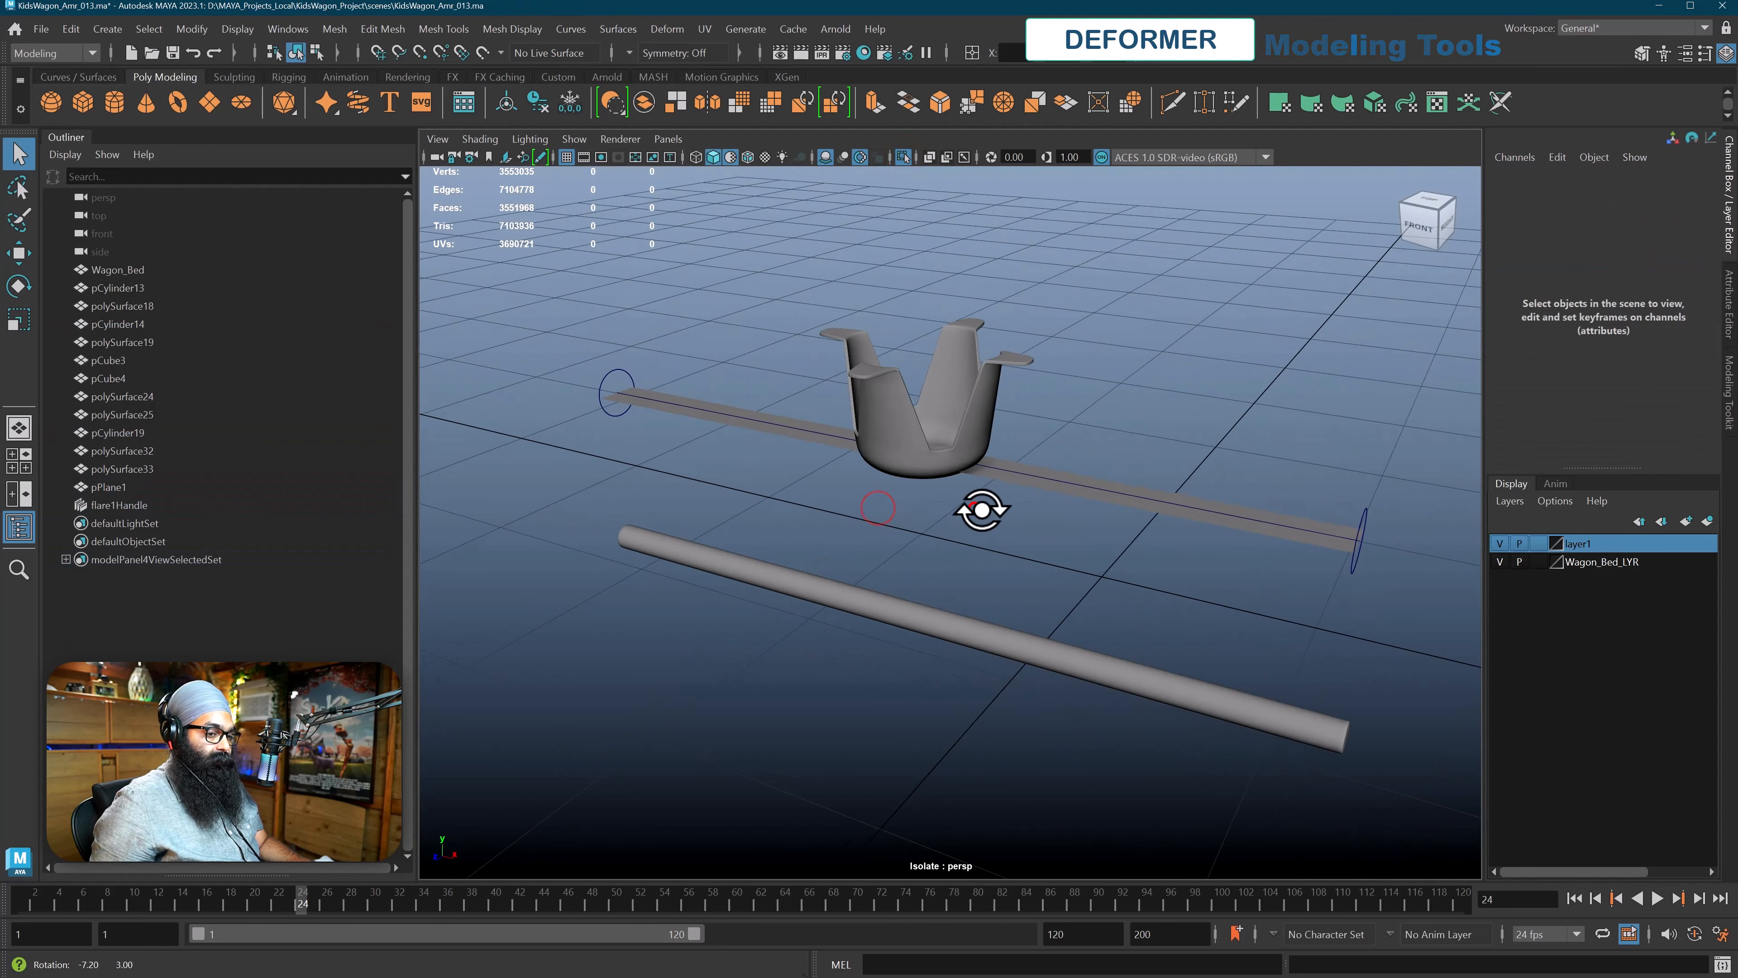
middle_click_drag(987, 525, 962, 508, "alt")
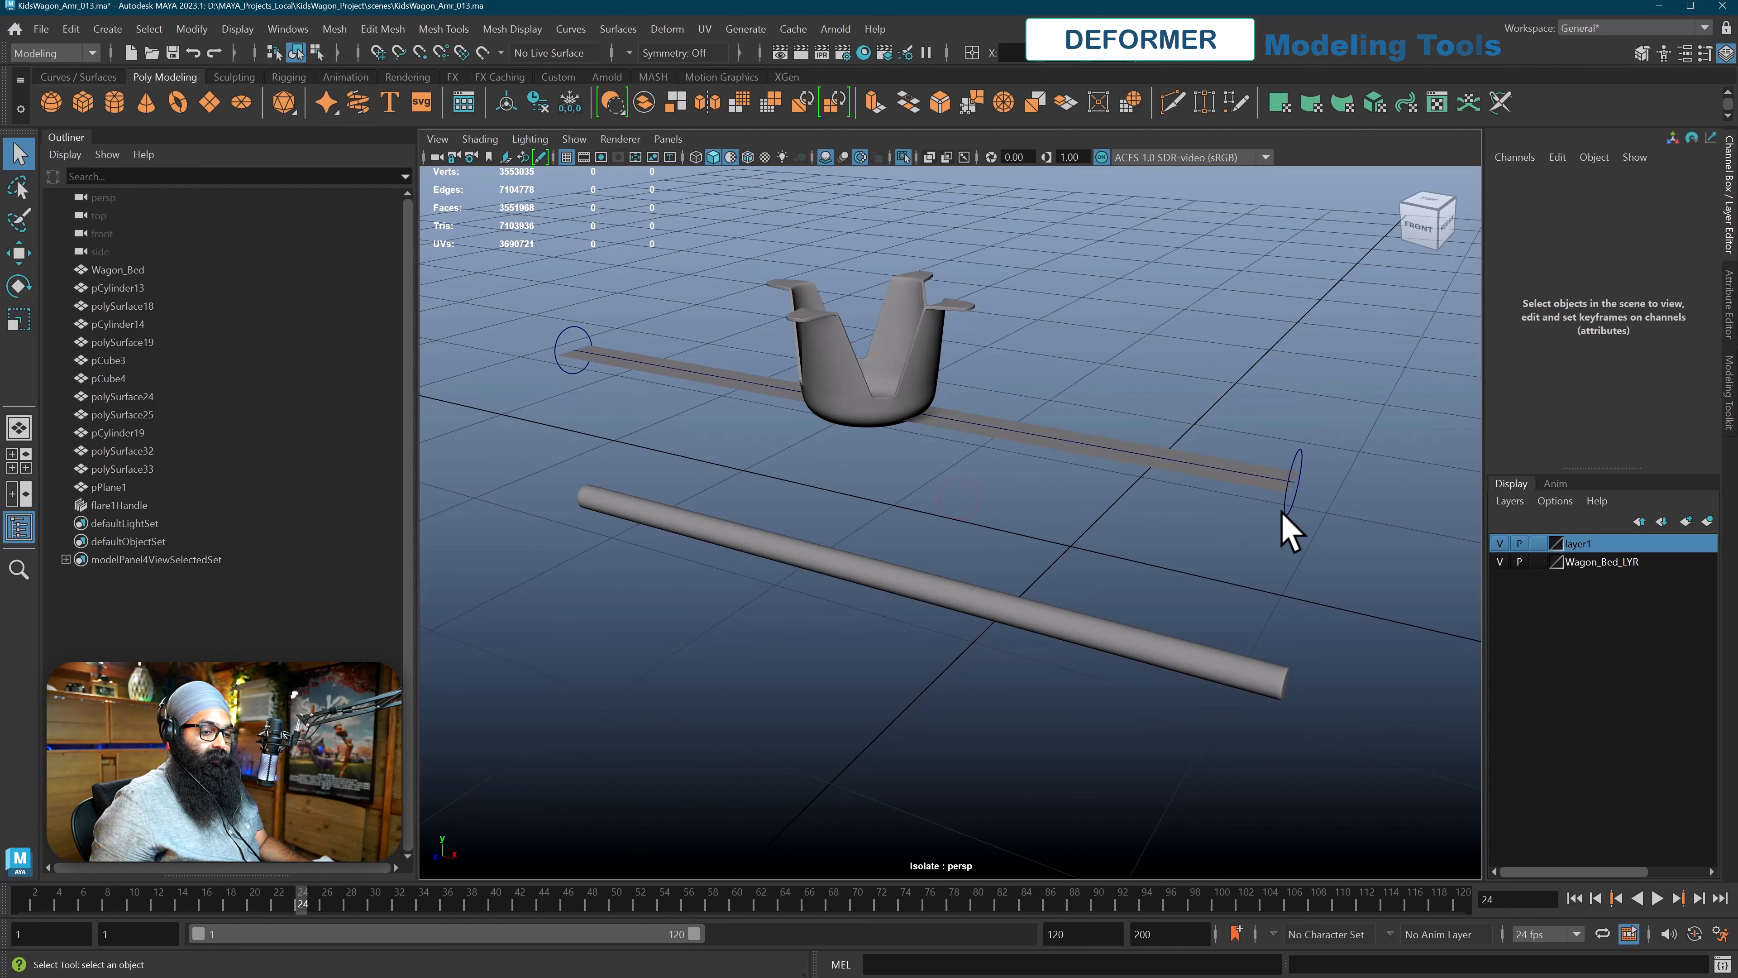
left_click(748, 157)
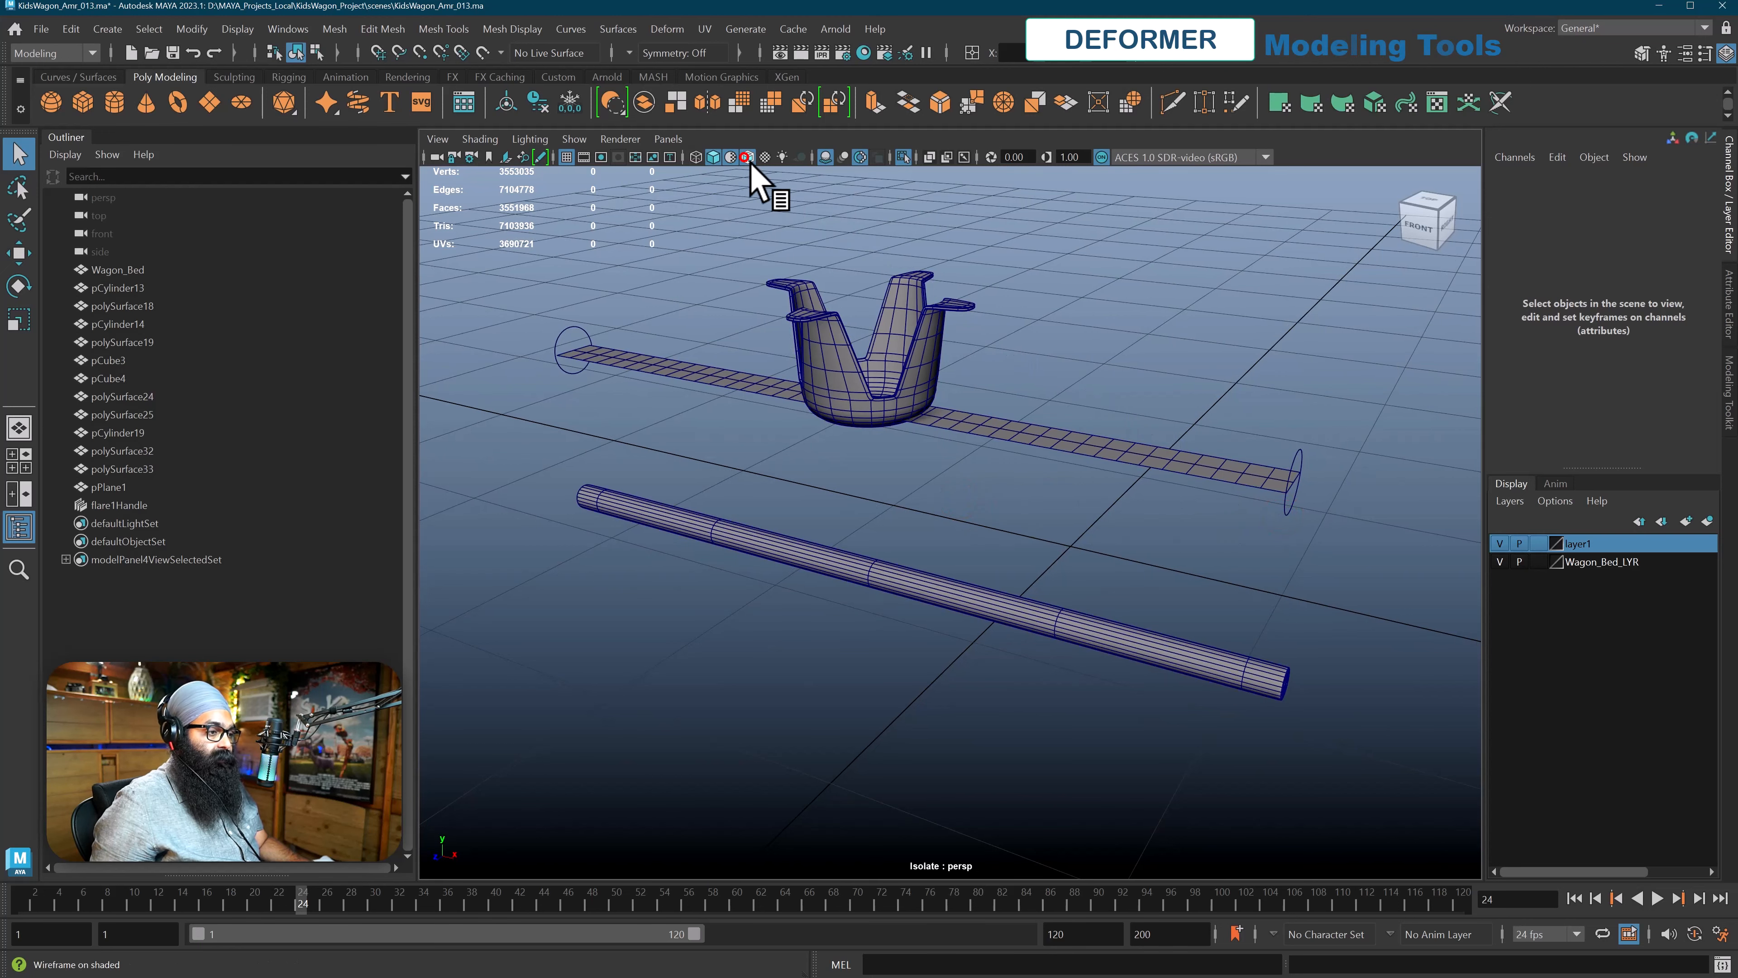
left_click_drag(1135, 557, 1142, 560, "alt")
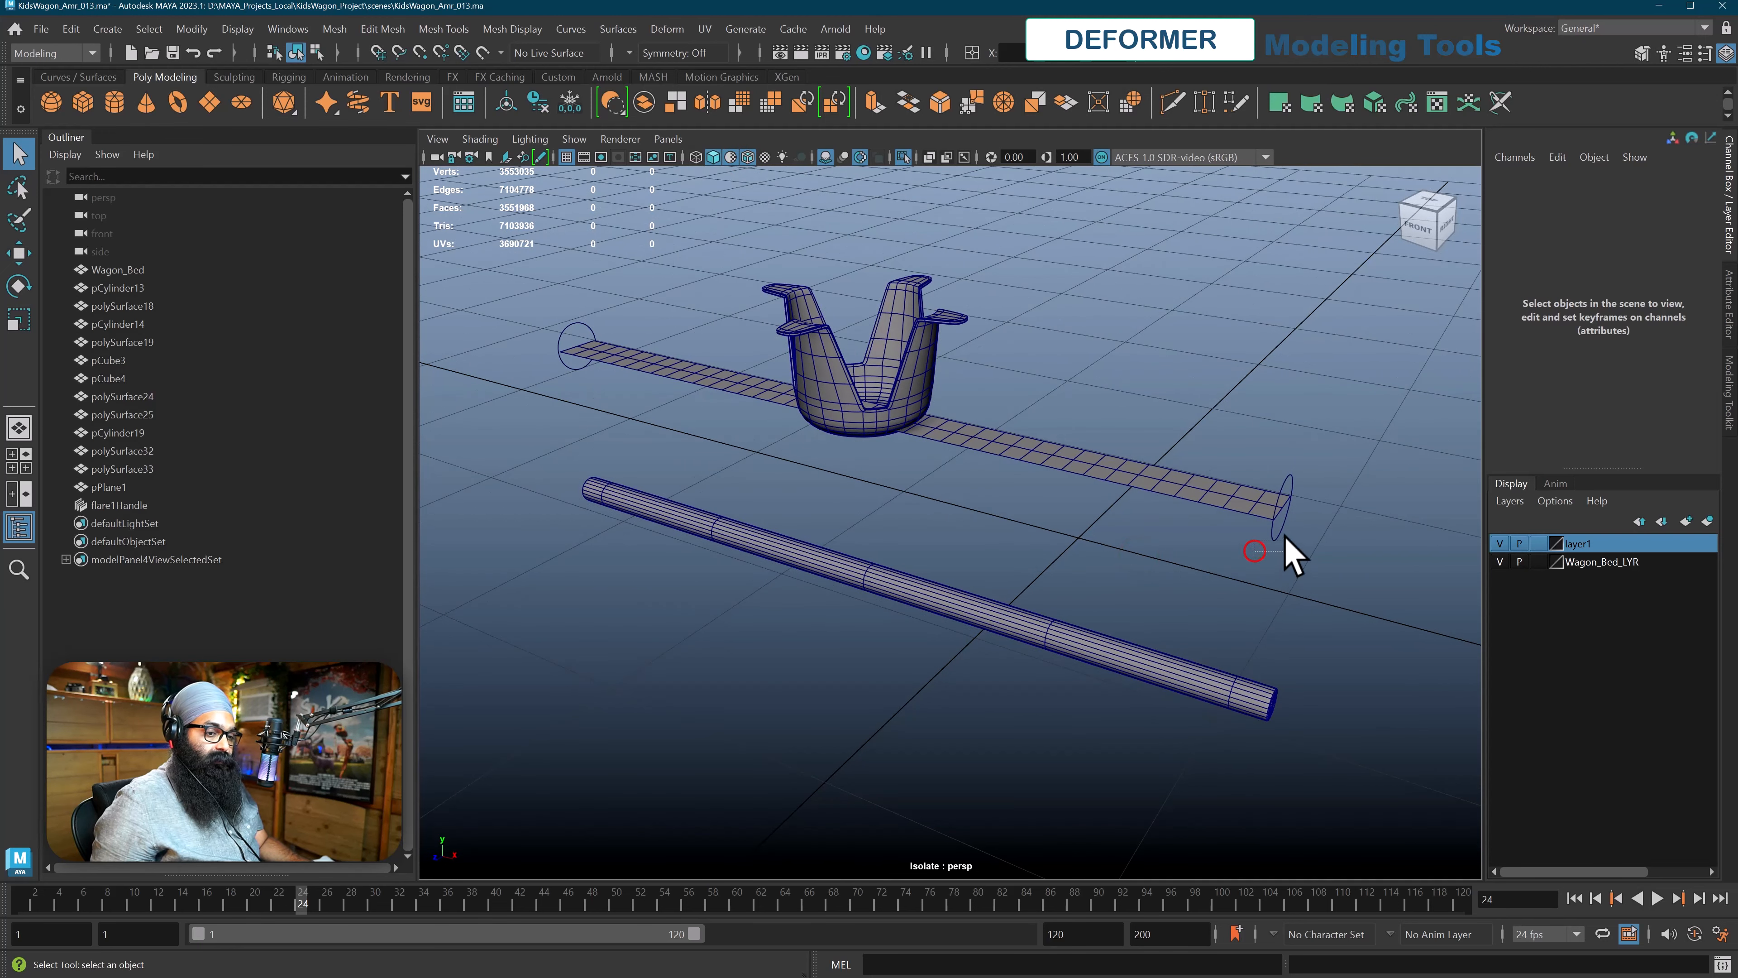
Set the flare deformer's Curve to 3 so the strip bulges in the middle and tapers towards both ends.
left_click_drag(1283, 536, 1287, 532)
scroll(1288, 533, "up", 2)
middle_click_drag(1288, 533, 1273, 529, "alt")
left_click(1511, 378)
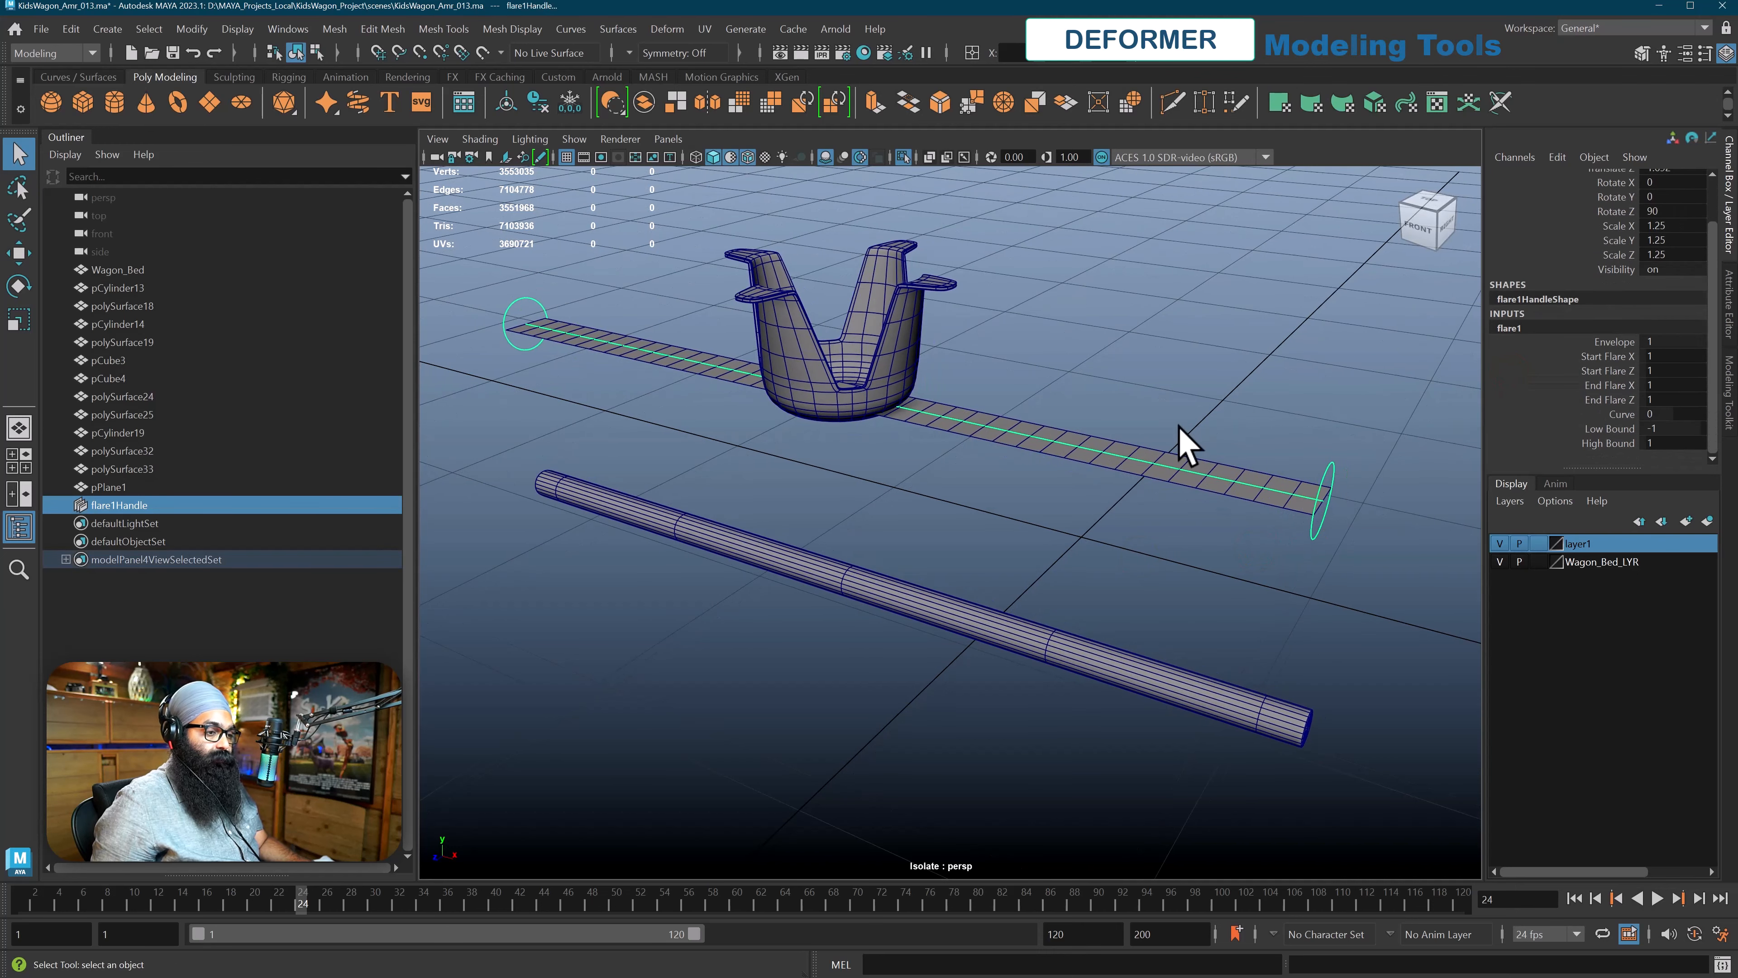
left_click_drag(1178, 428, 1179, 431, "alt")
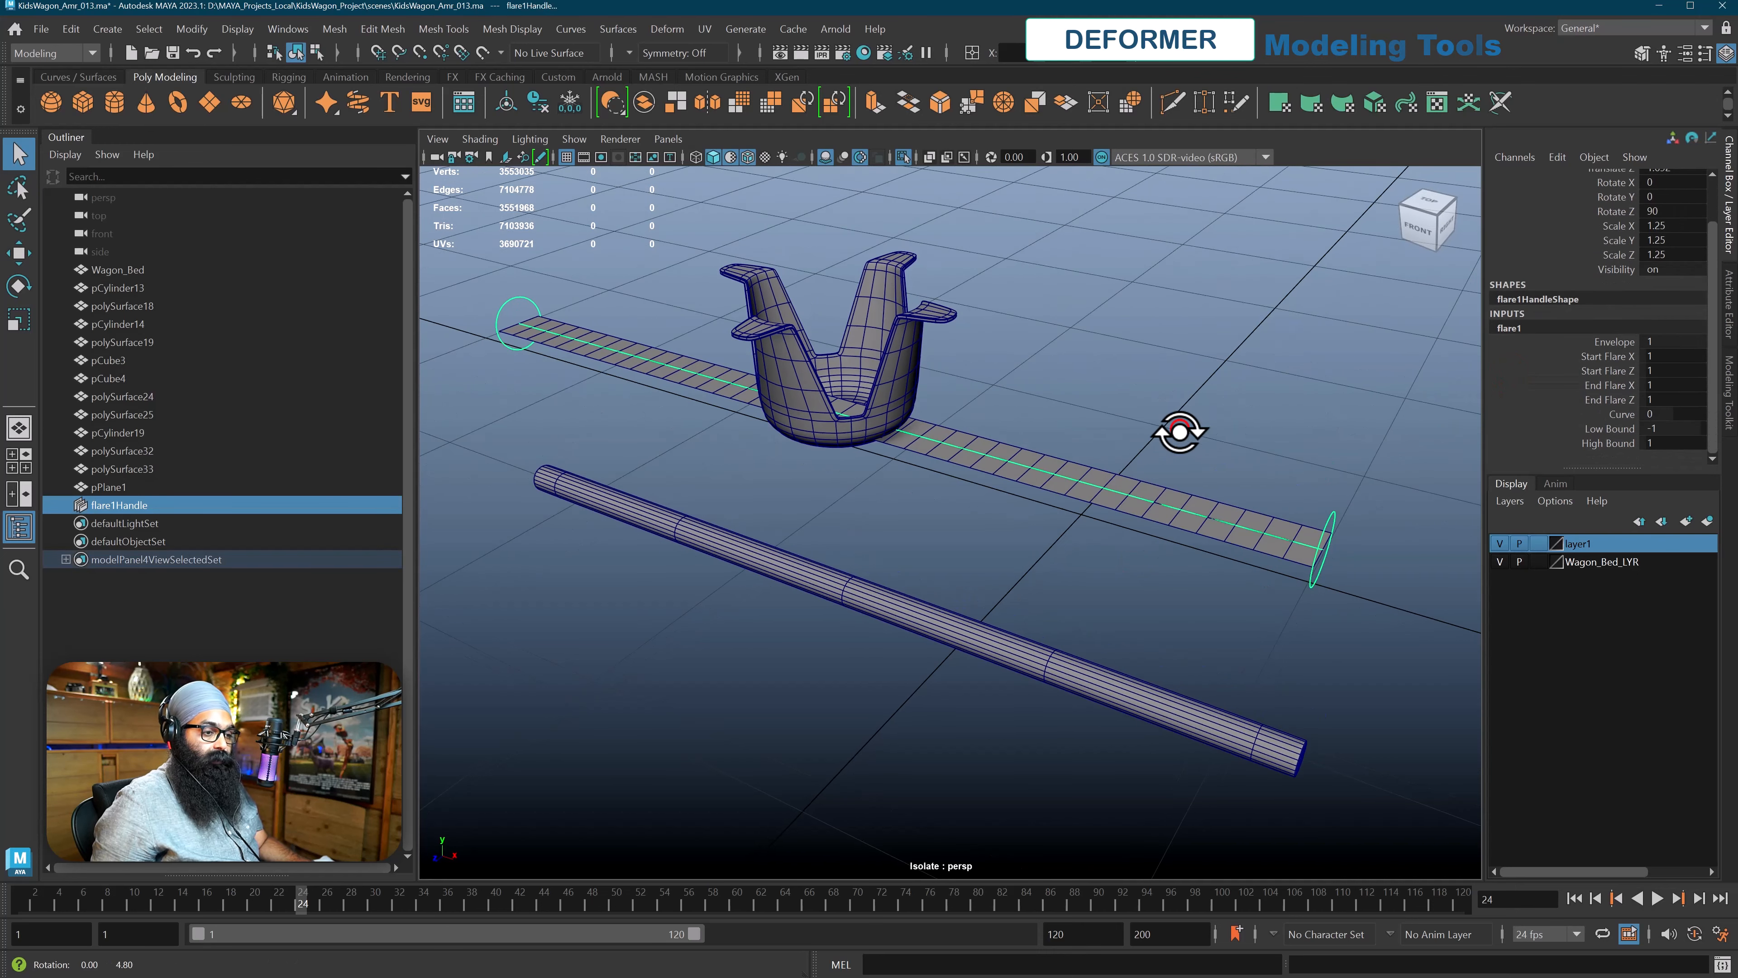
left_click(1620, 415)
left_click_drag(1113, 544, 1071, 452, "alt")
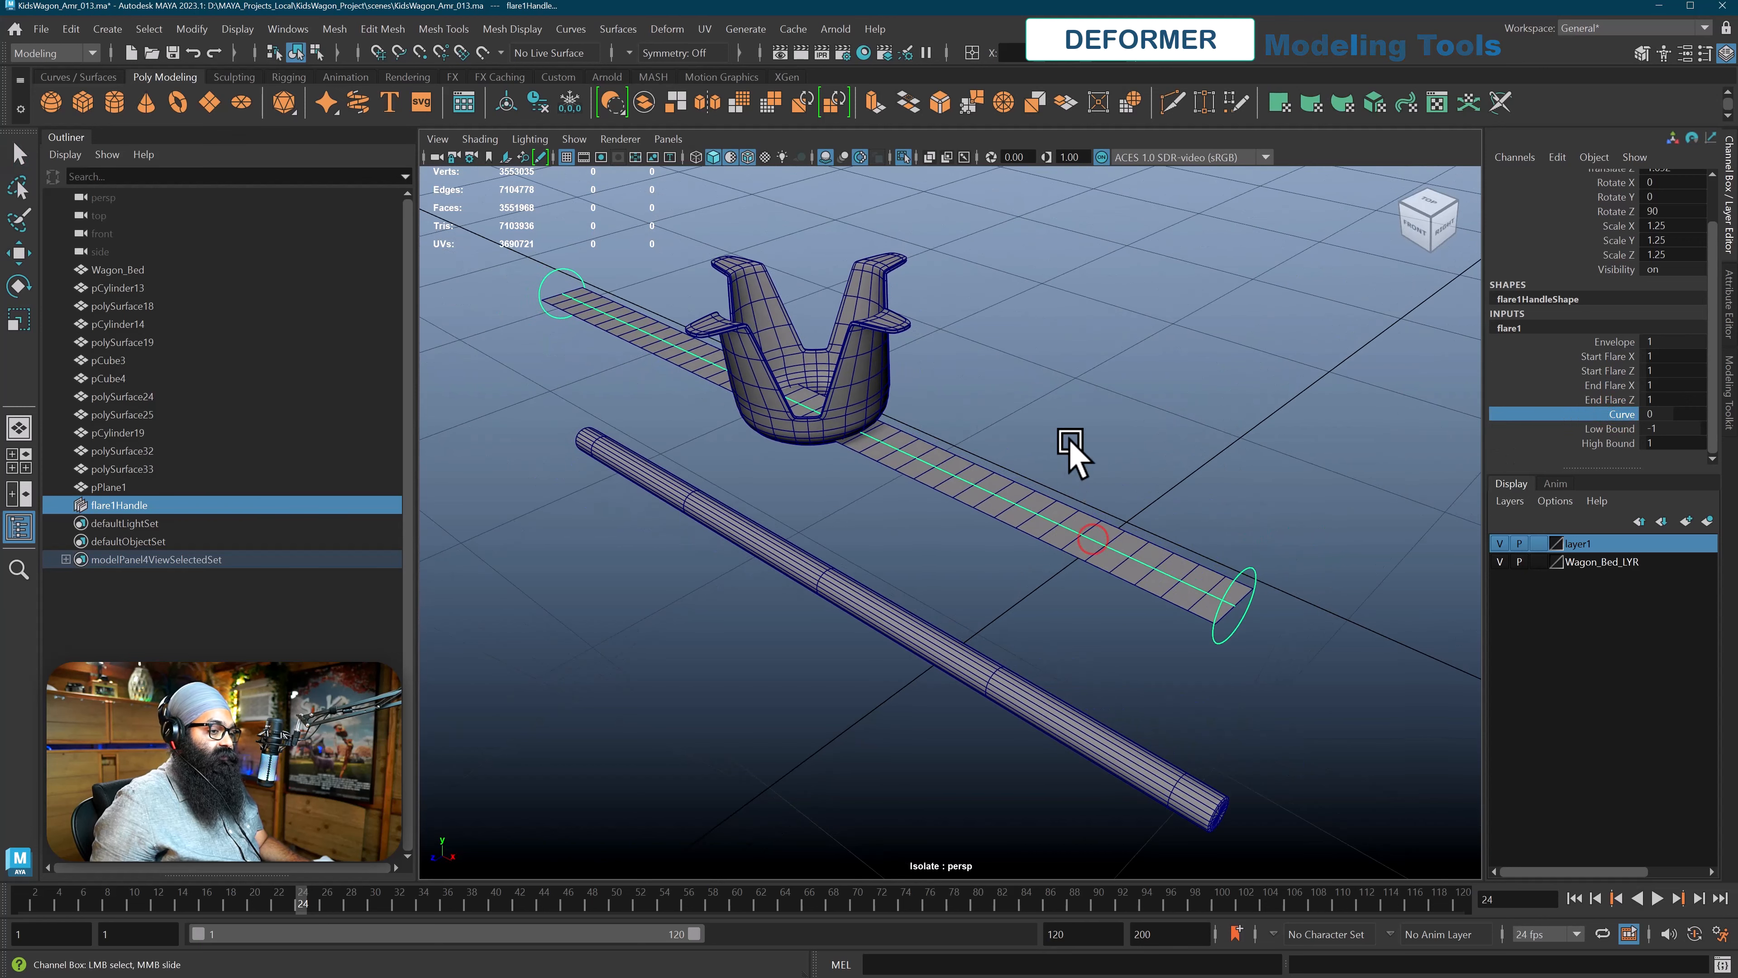
middle_click_drag(1071, 452, 1071, 442)
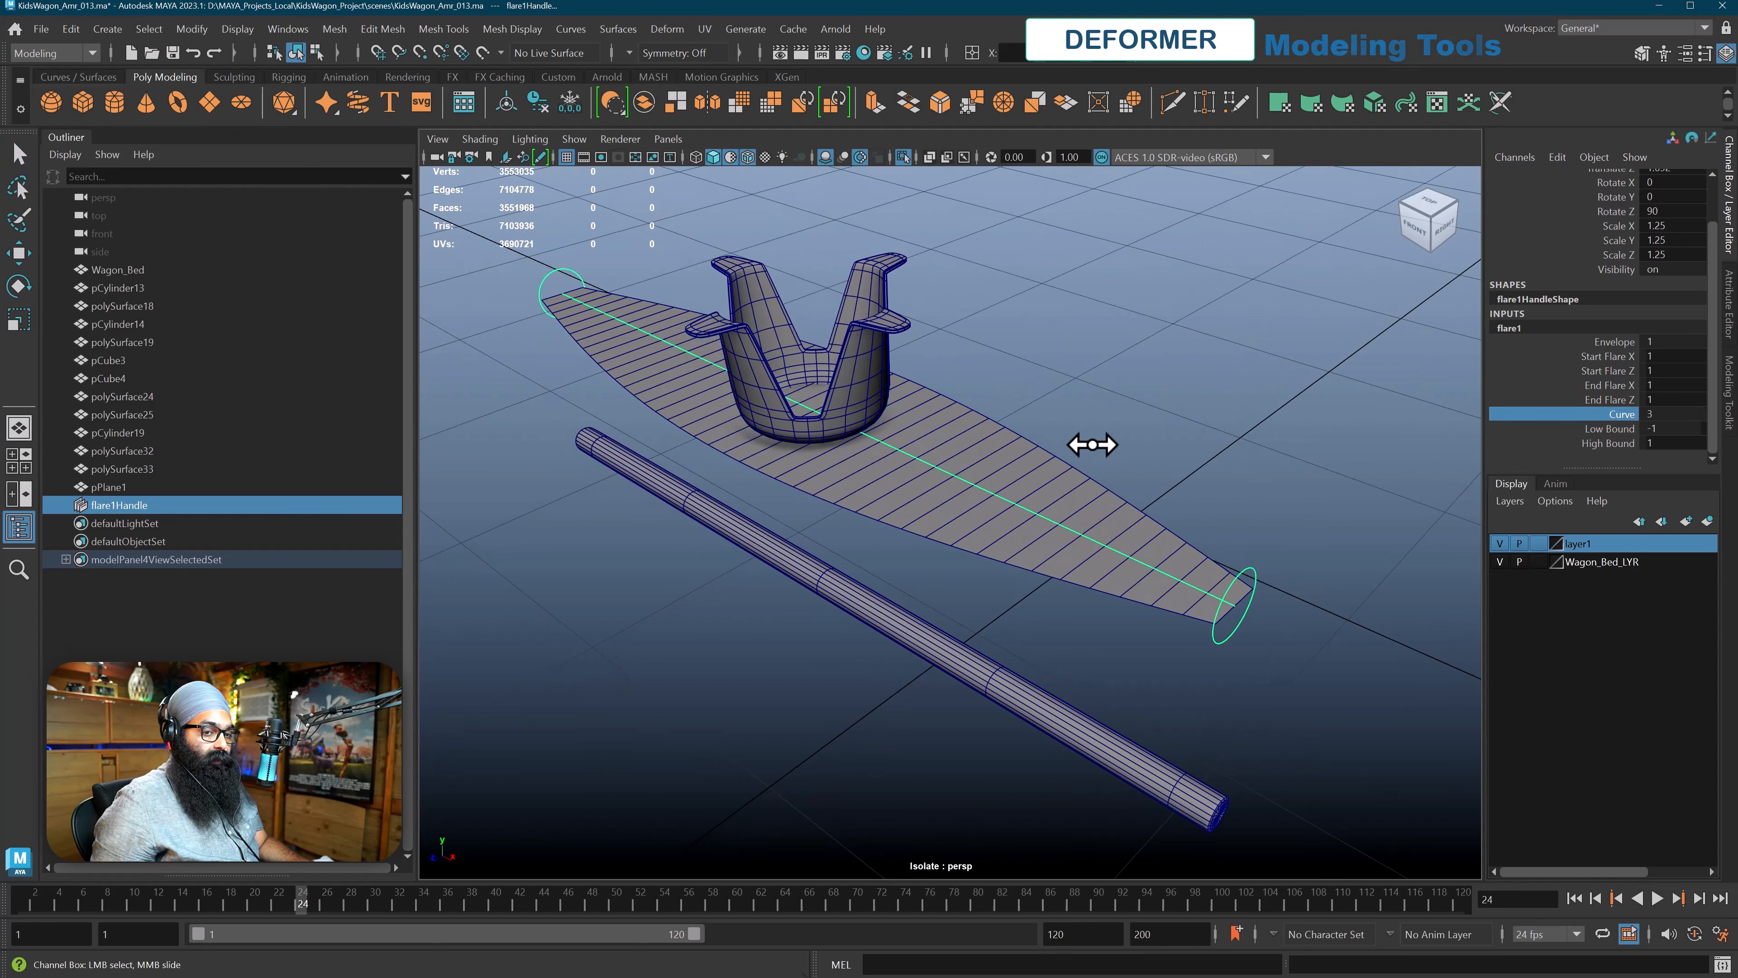
mouse_move(1146, 451)
left_mouse_down("alt")
mouse_move(1200, 458)
mouse_move(1135, 466)
left_mouse_up("alt")
middle_click_drag(1073, 456, 1126, 463, "alt")
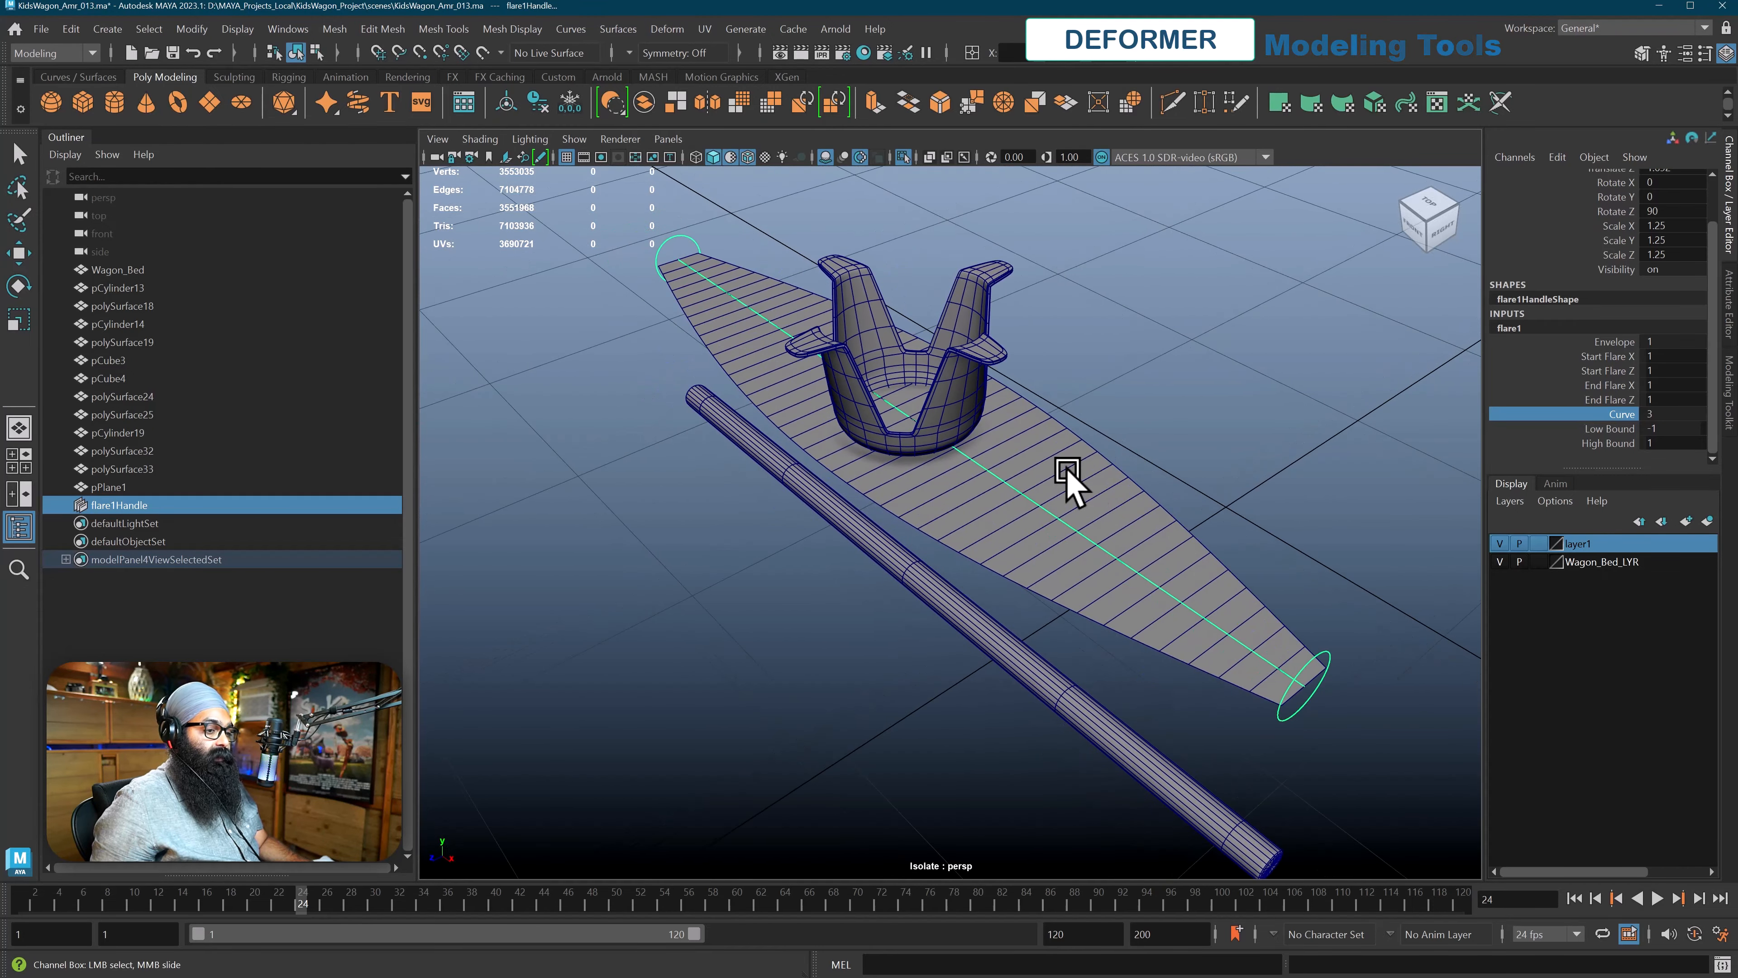
Bake the flare into the strip by deleting the strip's history.
key("q")
left_click(1066, 473)
left_click_drag(1057, 481, 1015, 460, "alt")
left_click(70, 29)
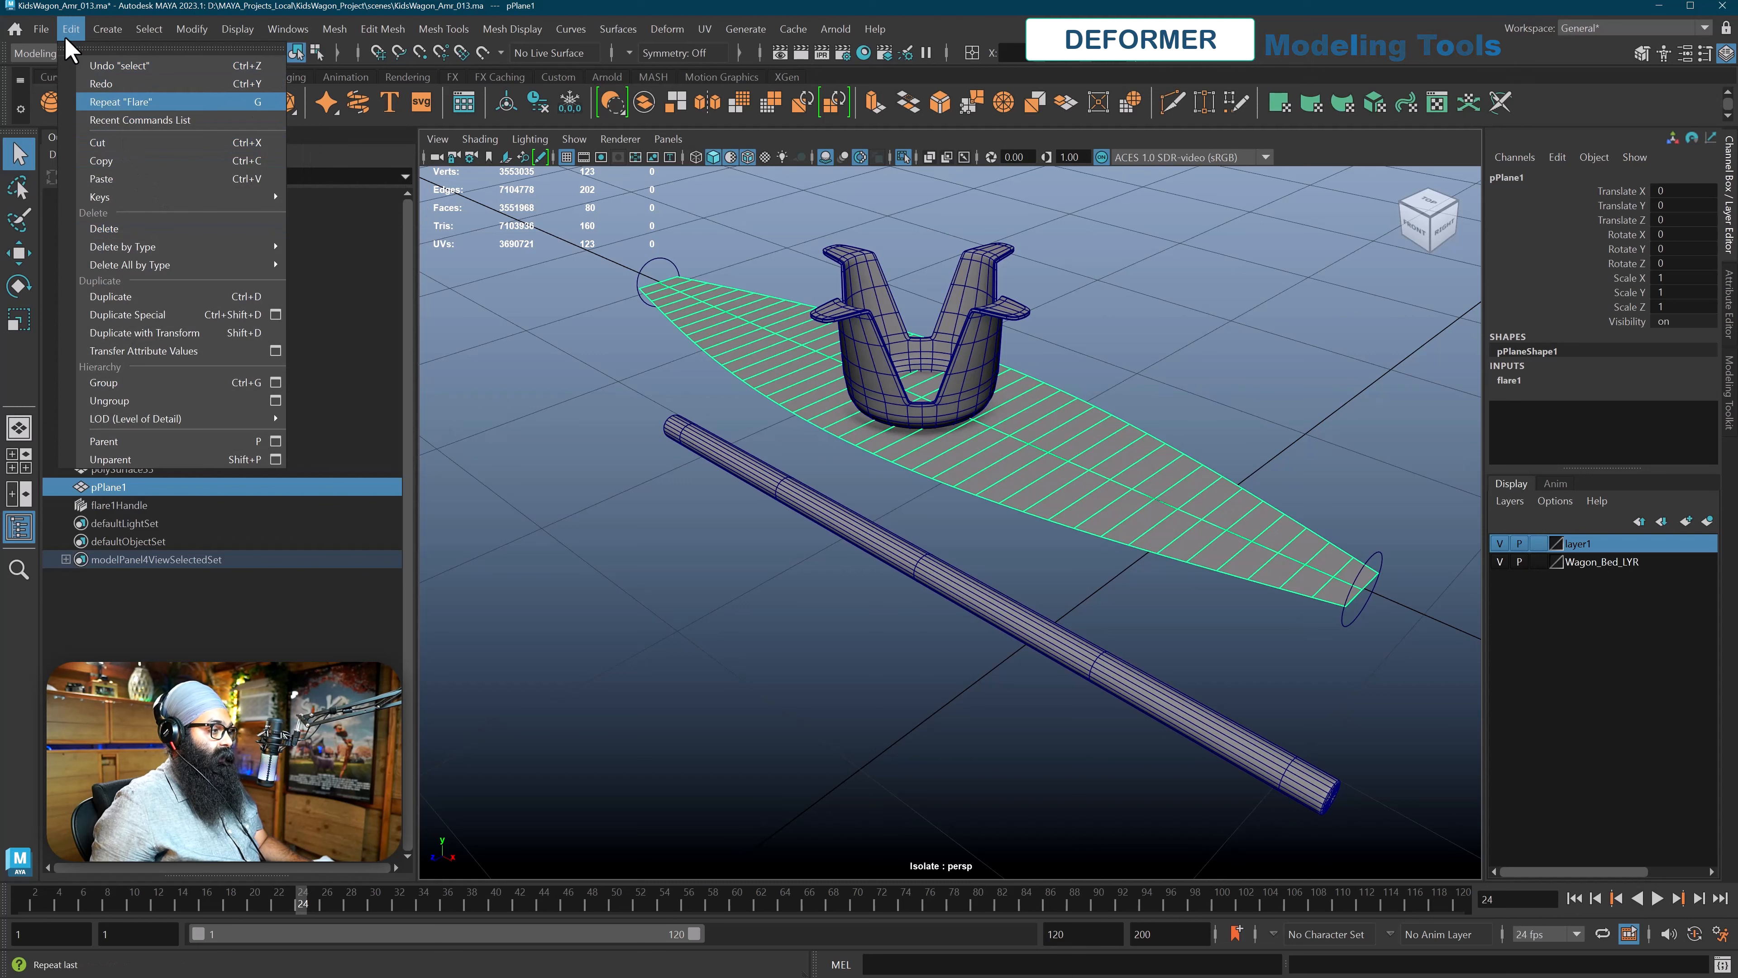
mouse_move(109, 247)
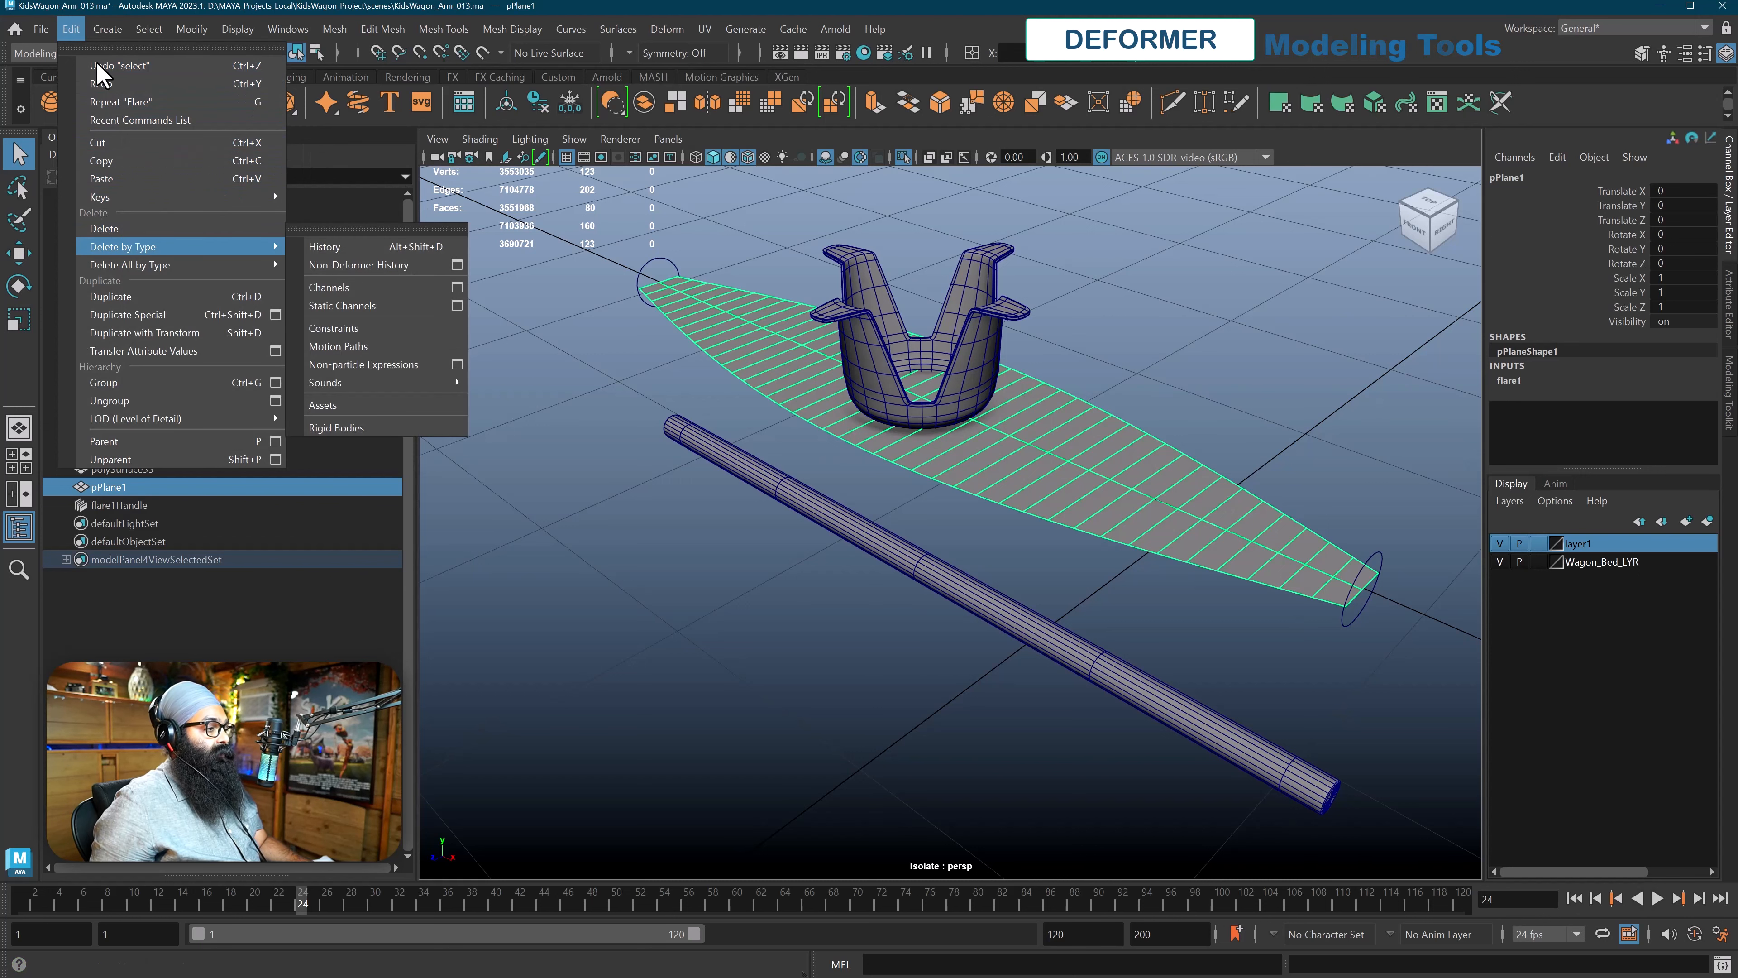
left_click(332, 251)
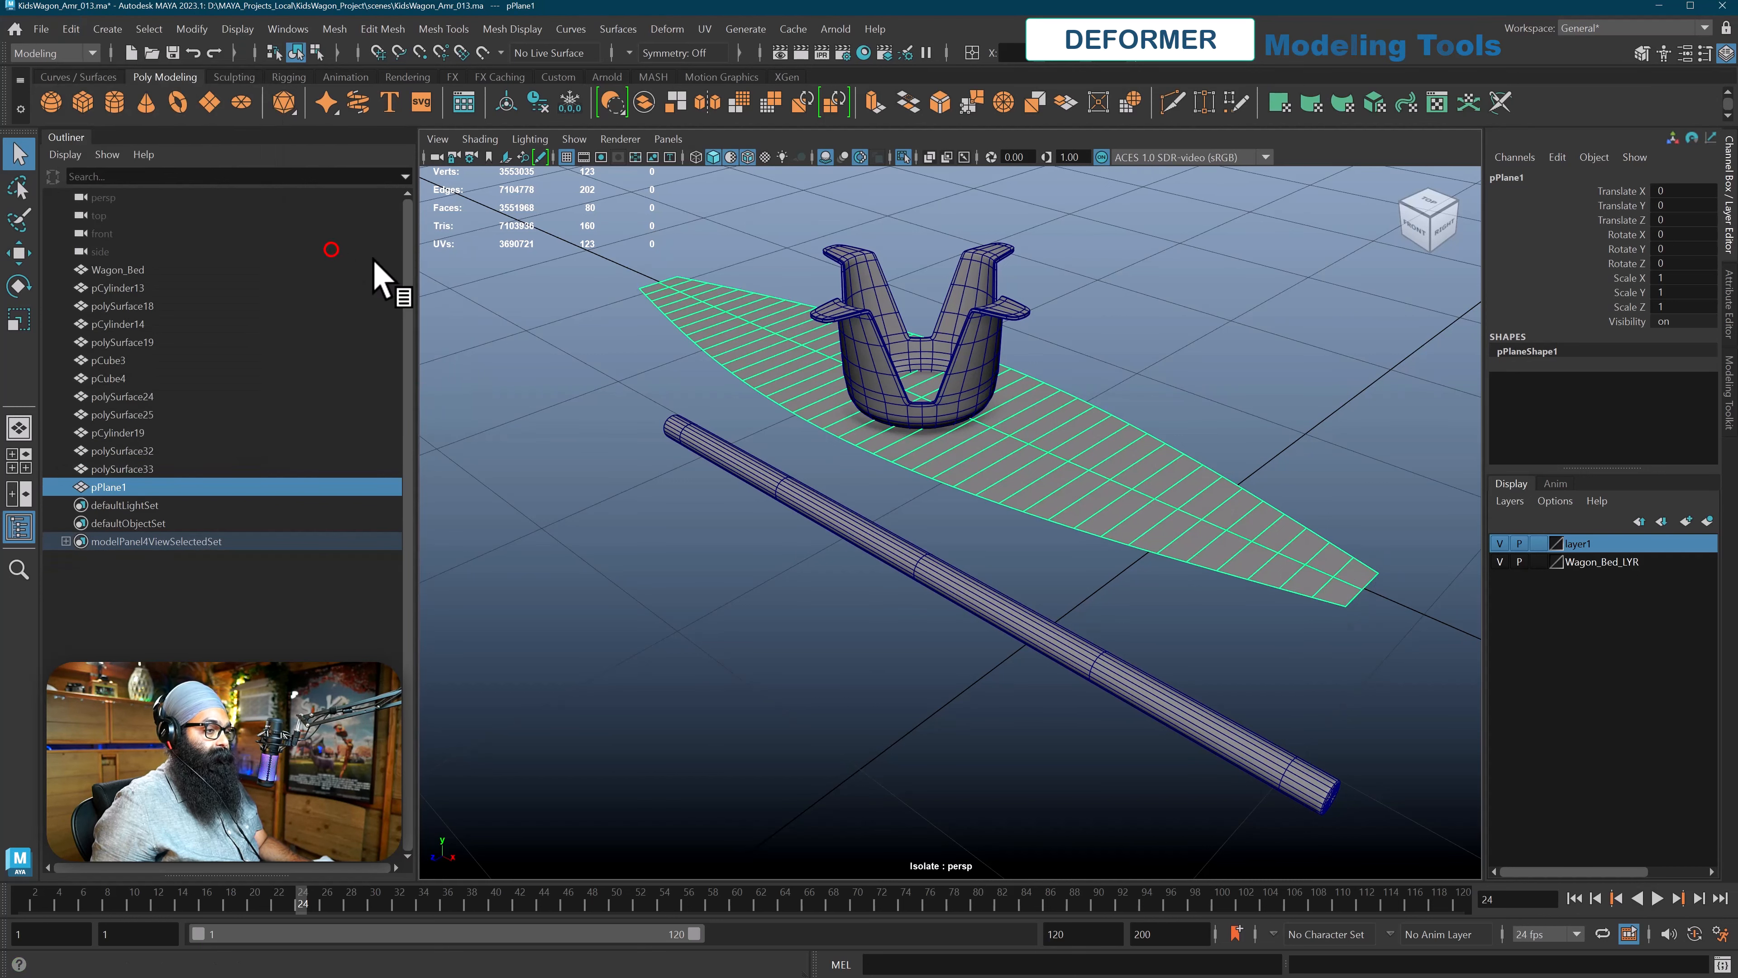
left_click_drag(575, 325, 795, 427, "alt")
middle_click_drag(815, 446, 788, 452, "alt")
left_click_drag(788, 450, 792, 449, "alt")
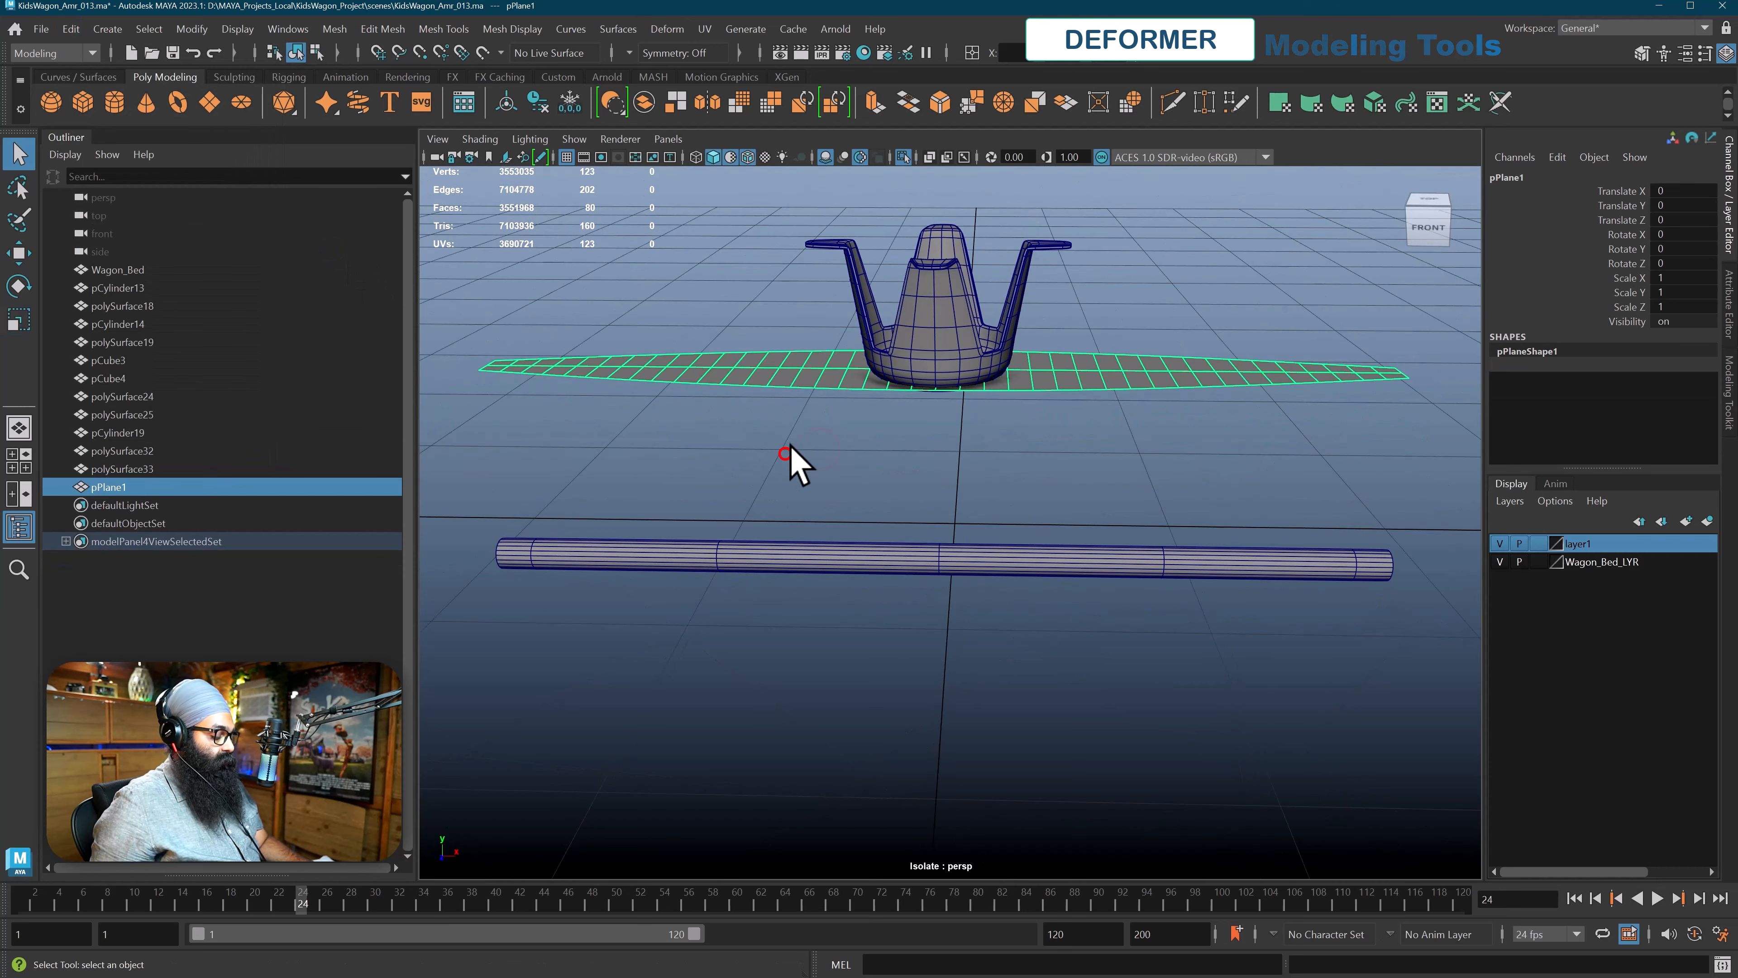
left_click_drag(550, 536, 913, 377)
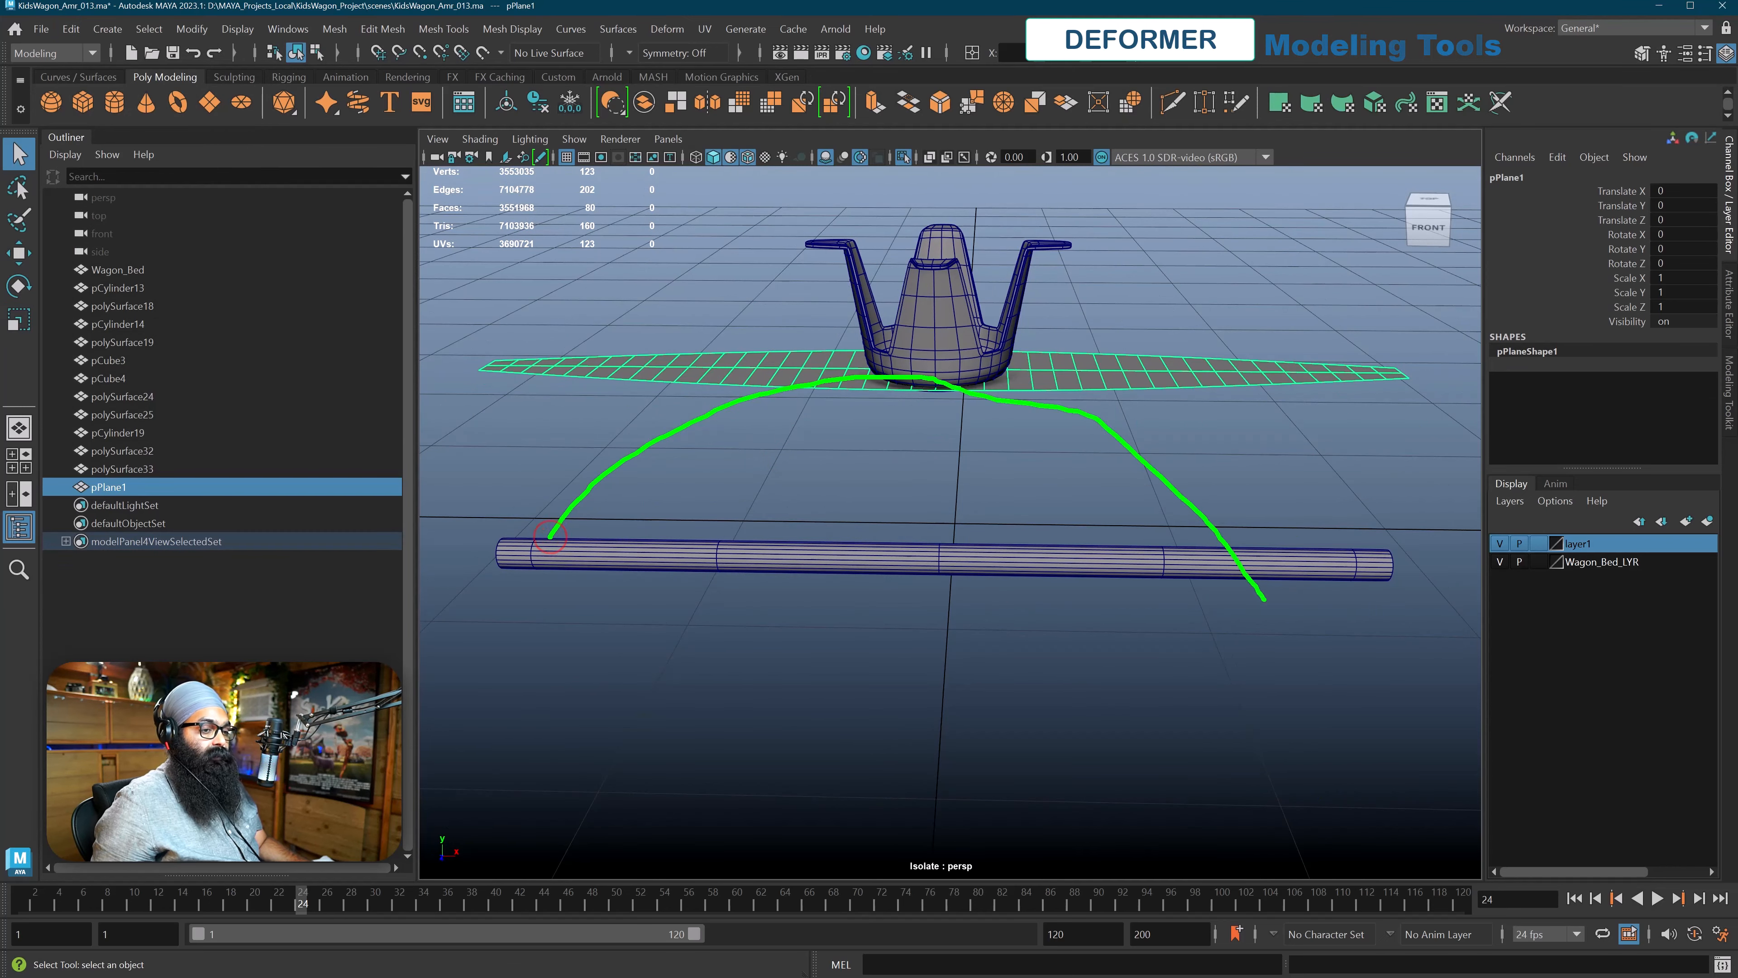
left_click_drag(1095, 466, 1087, 474, "alt")
left_click(1080, 459)
left_click(1081, 352)
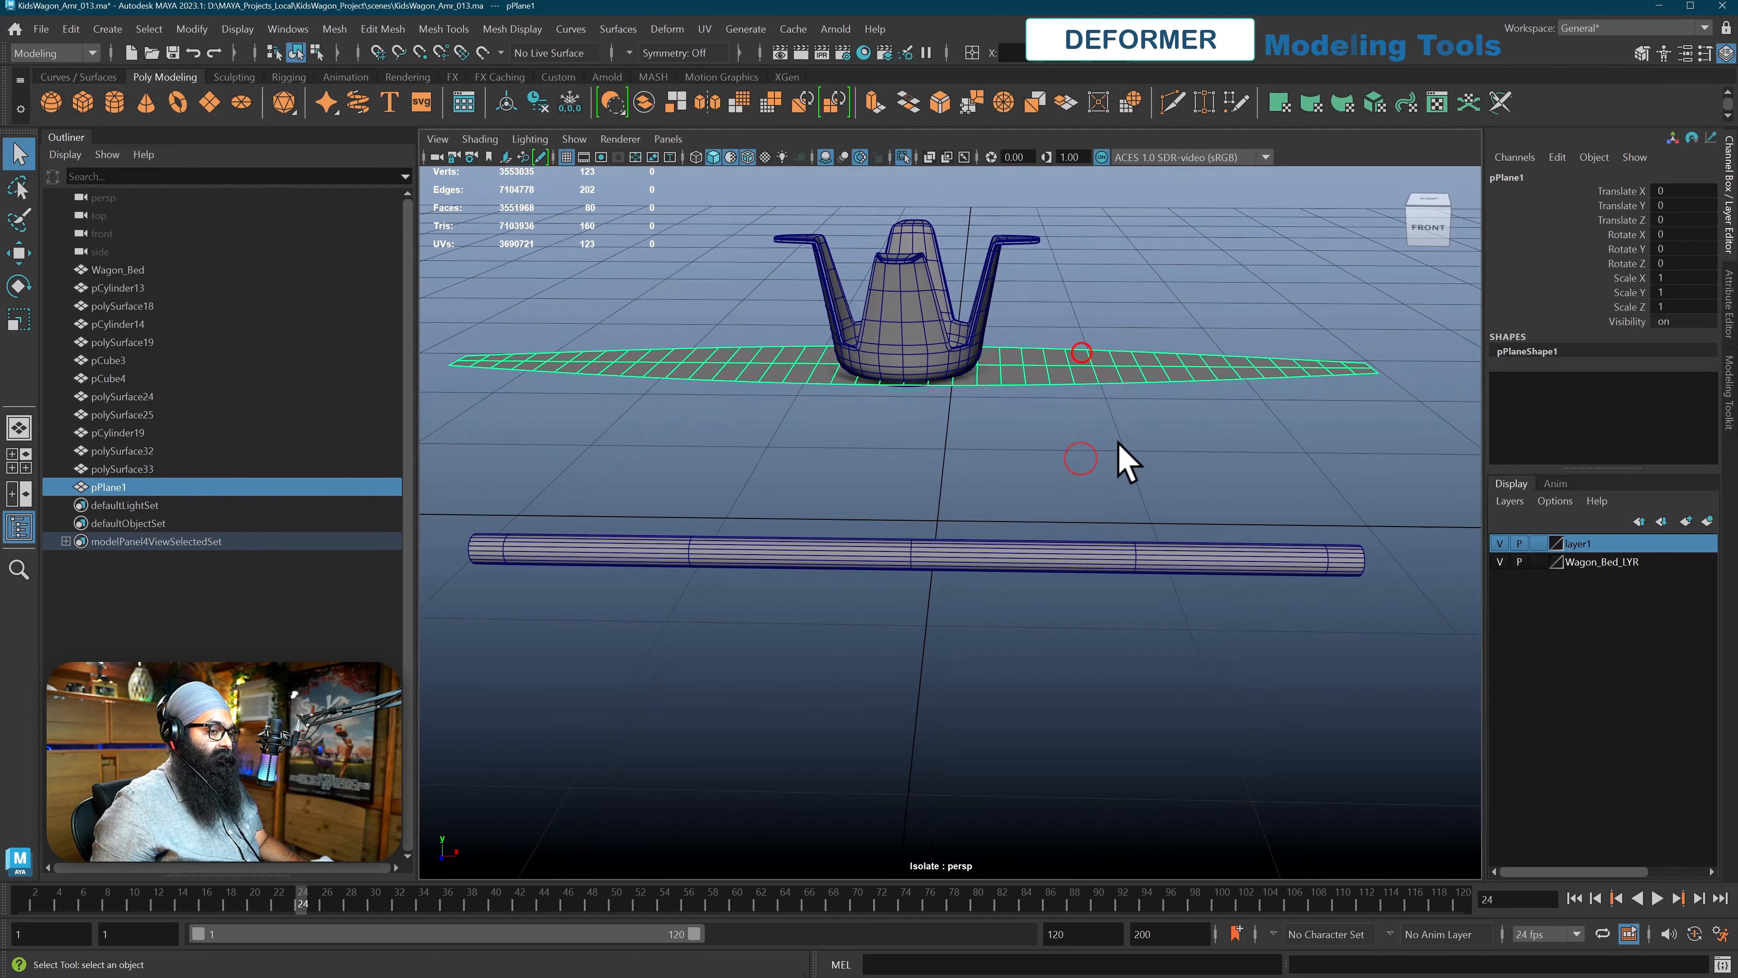
Add a nonlinear Bend deformer to the strip and raise its Curvature to about 35.5.
left_click(655, 35)
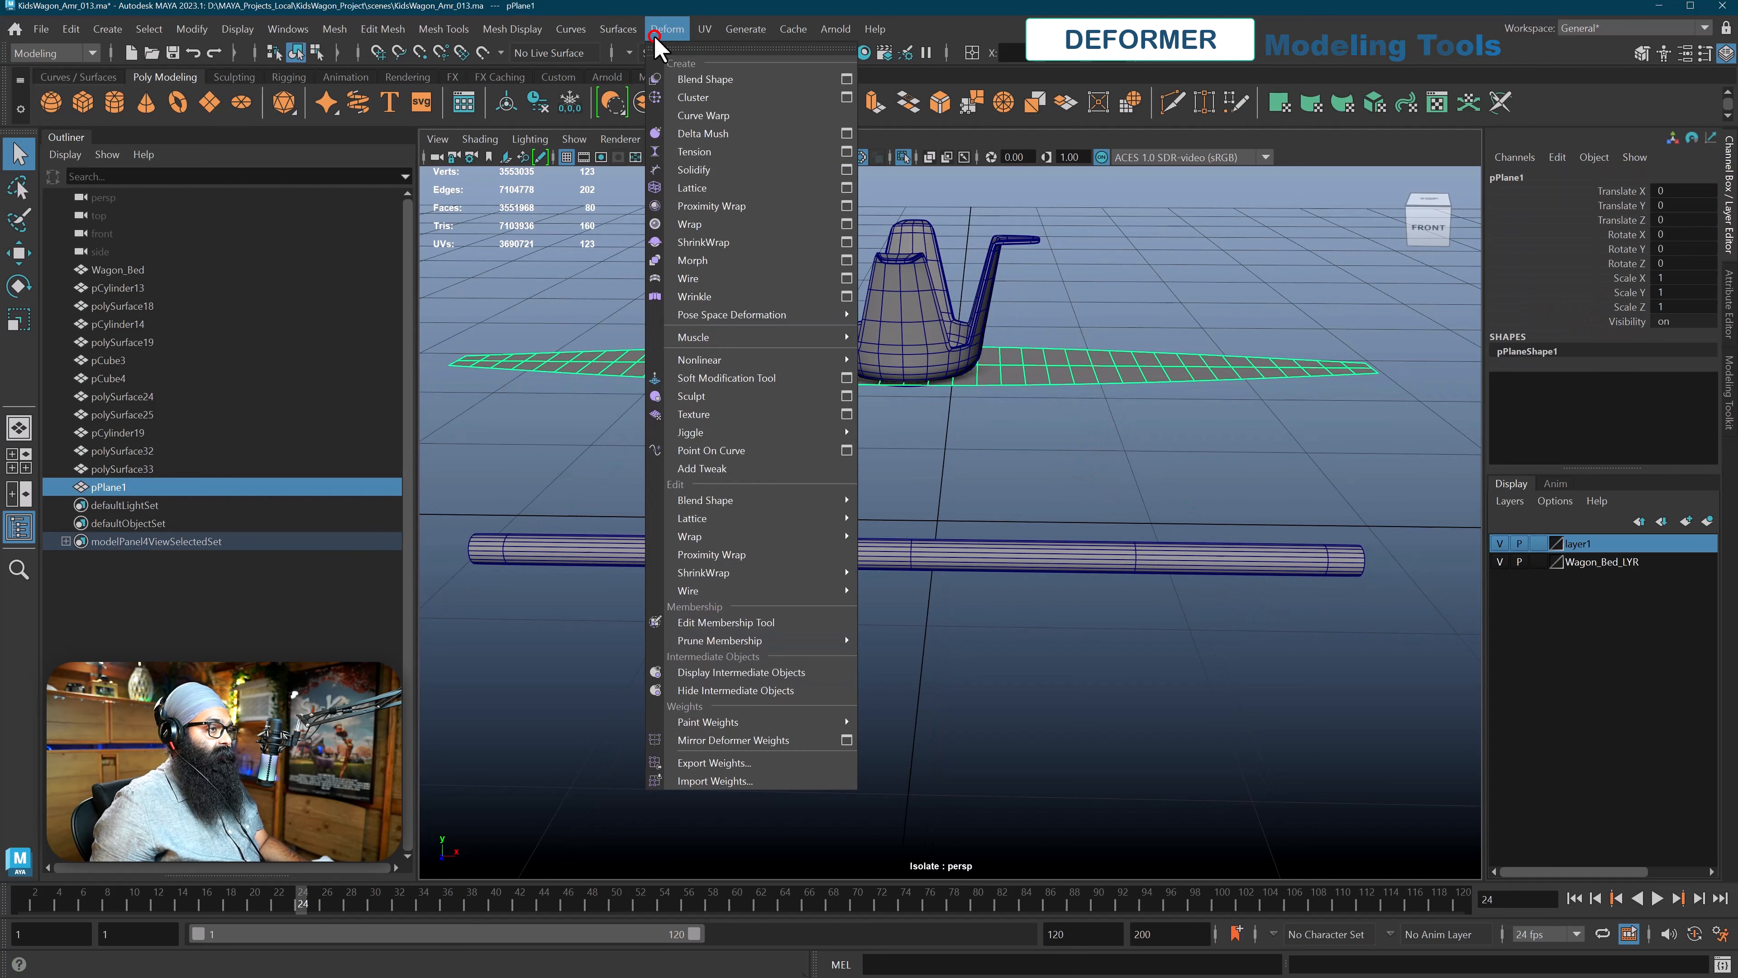
mouse_move(711, 337)
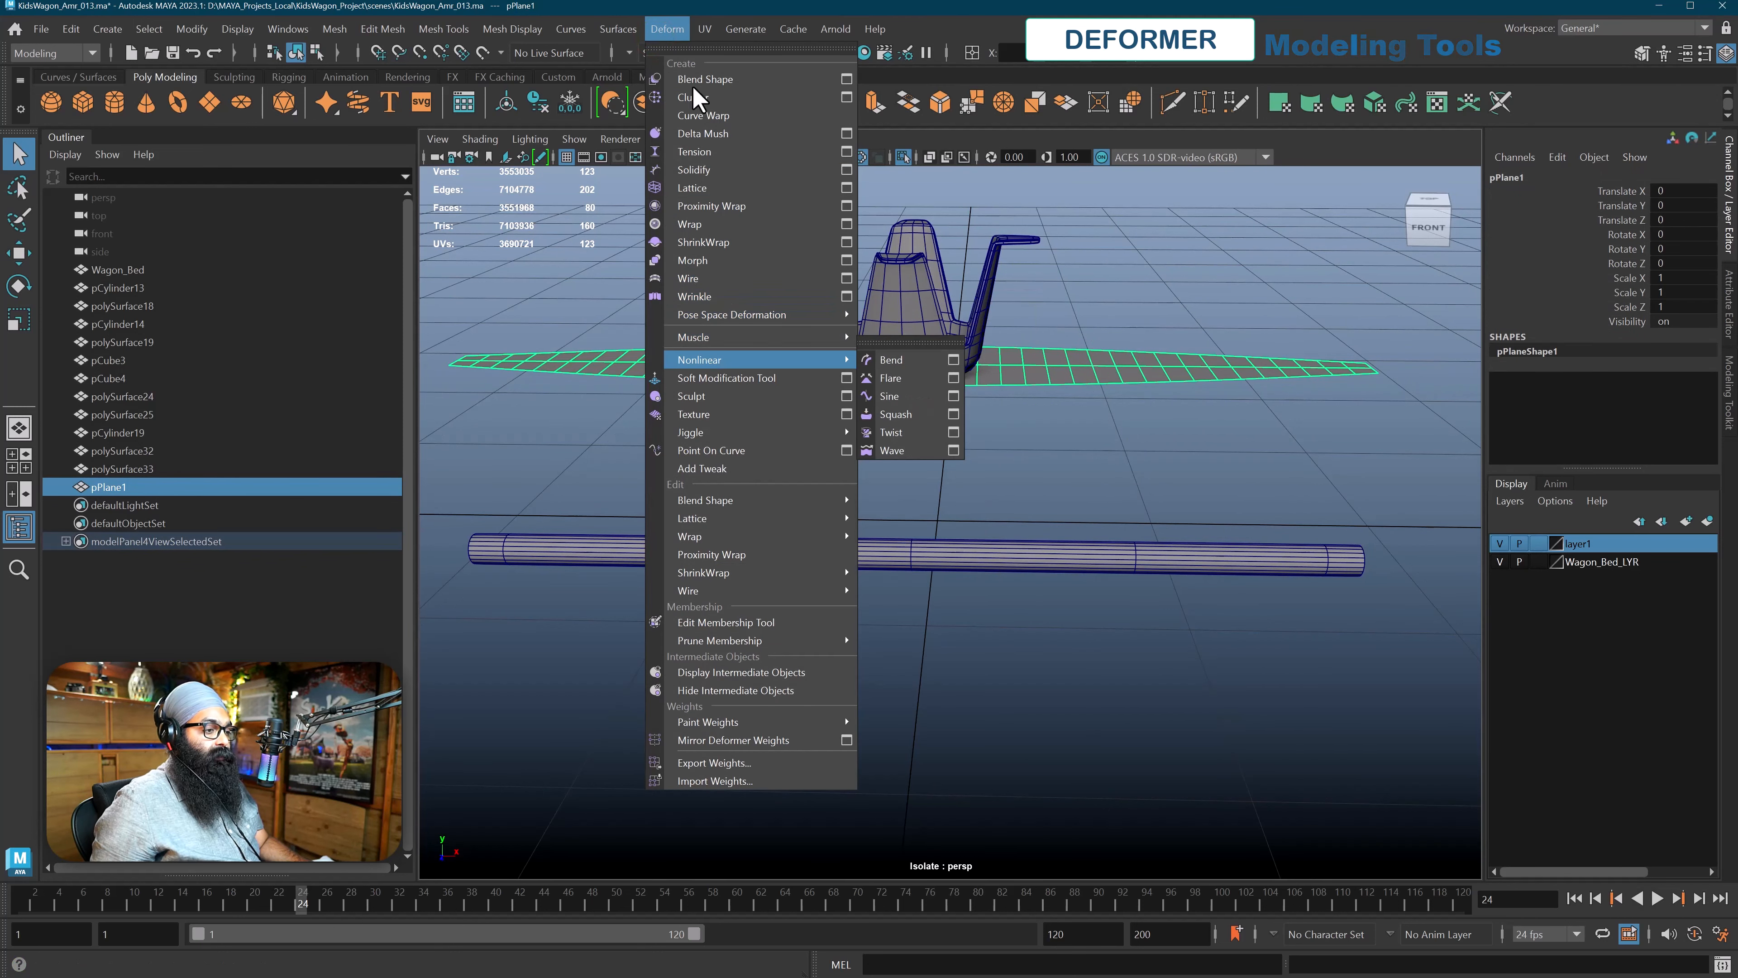
left_click(892, 359)
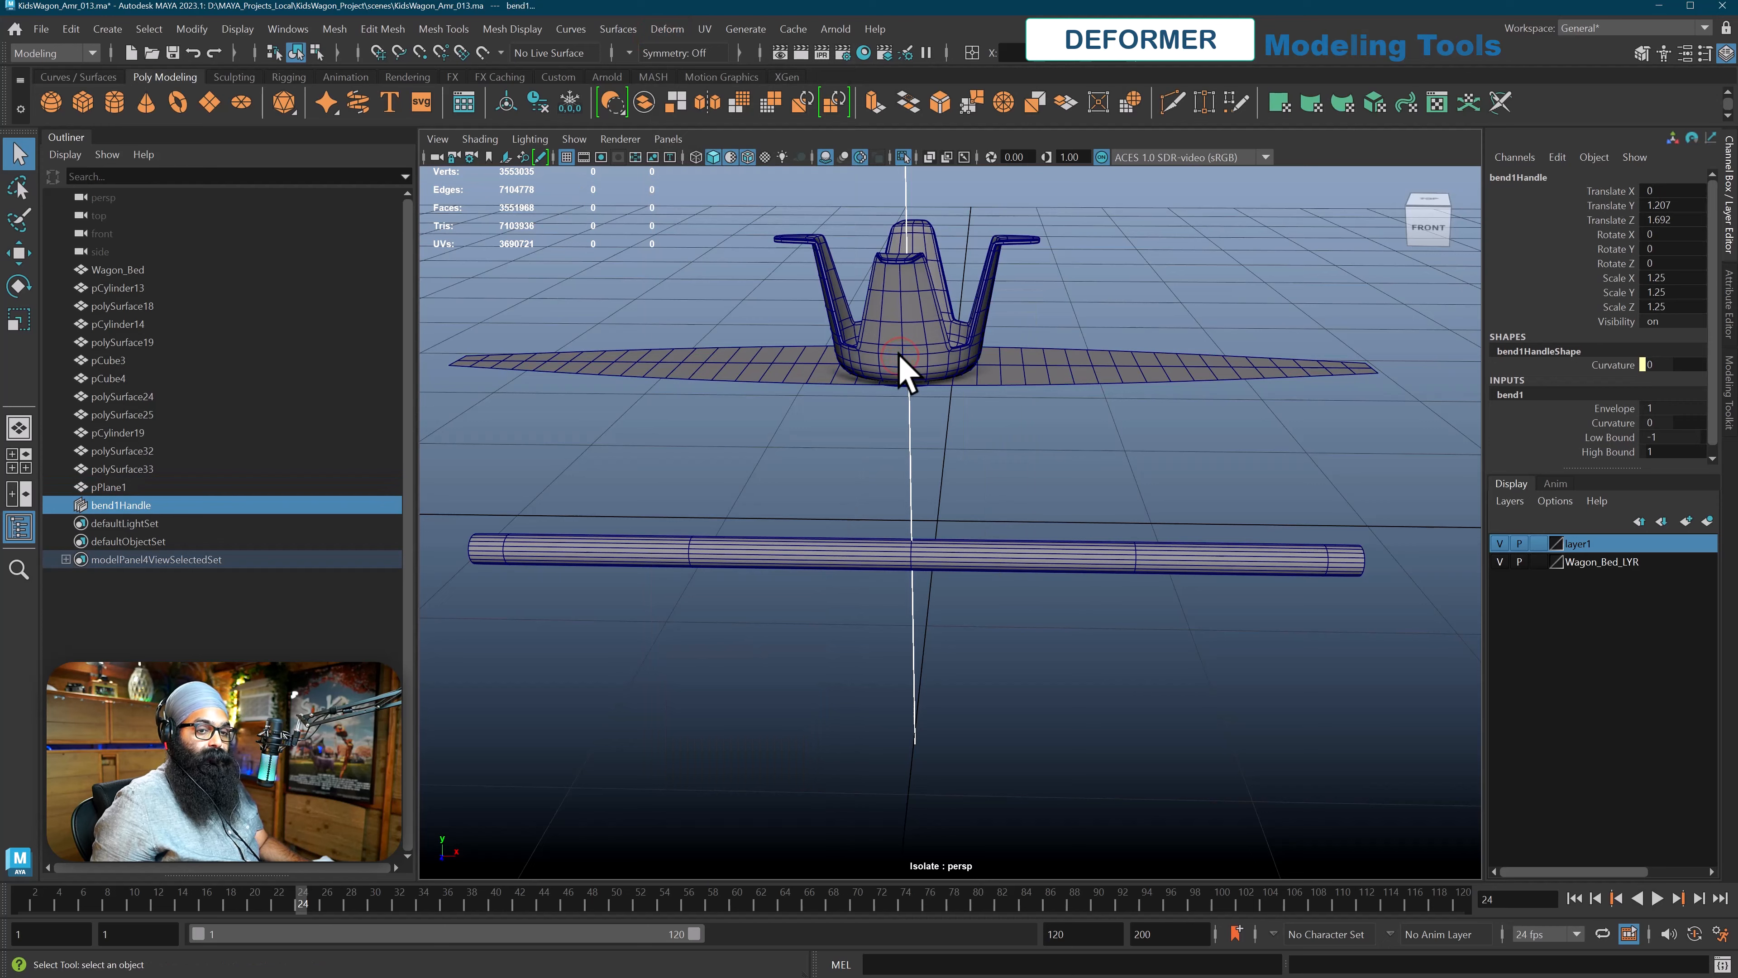
scroll(900, 363, "down", 3)
left_click_drag(1117, 394, 1061, 411, "alt")
left_click(1606, 422)
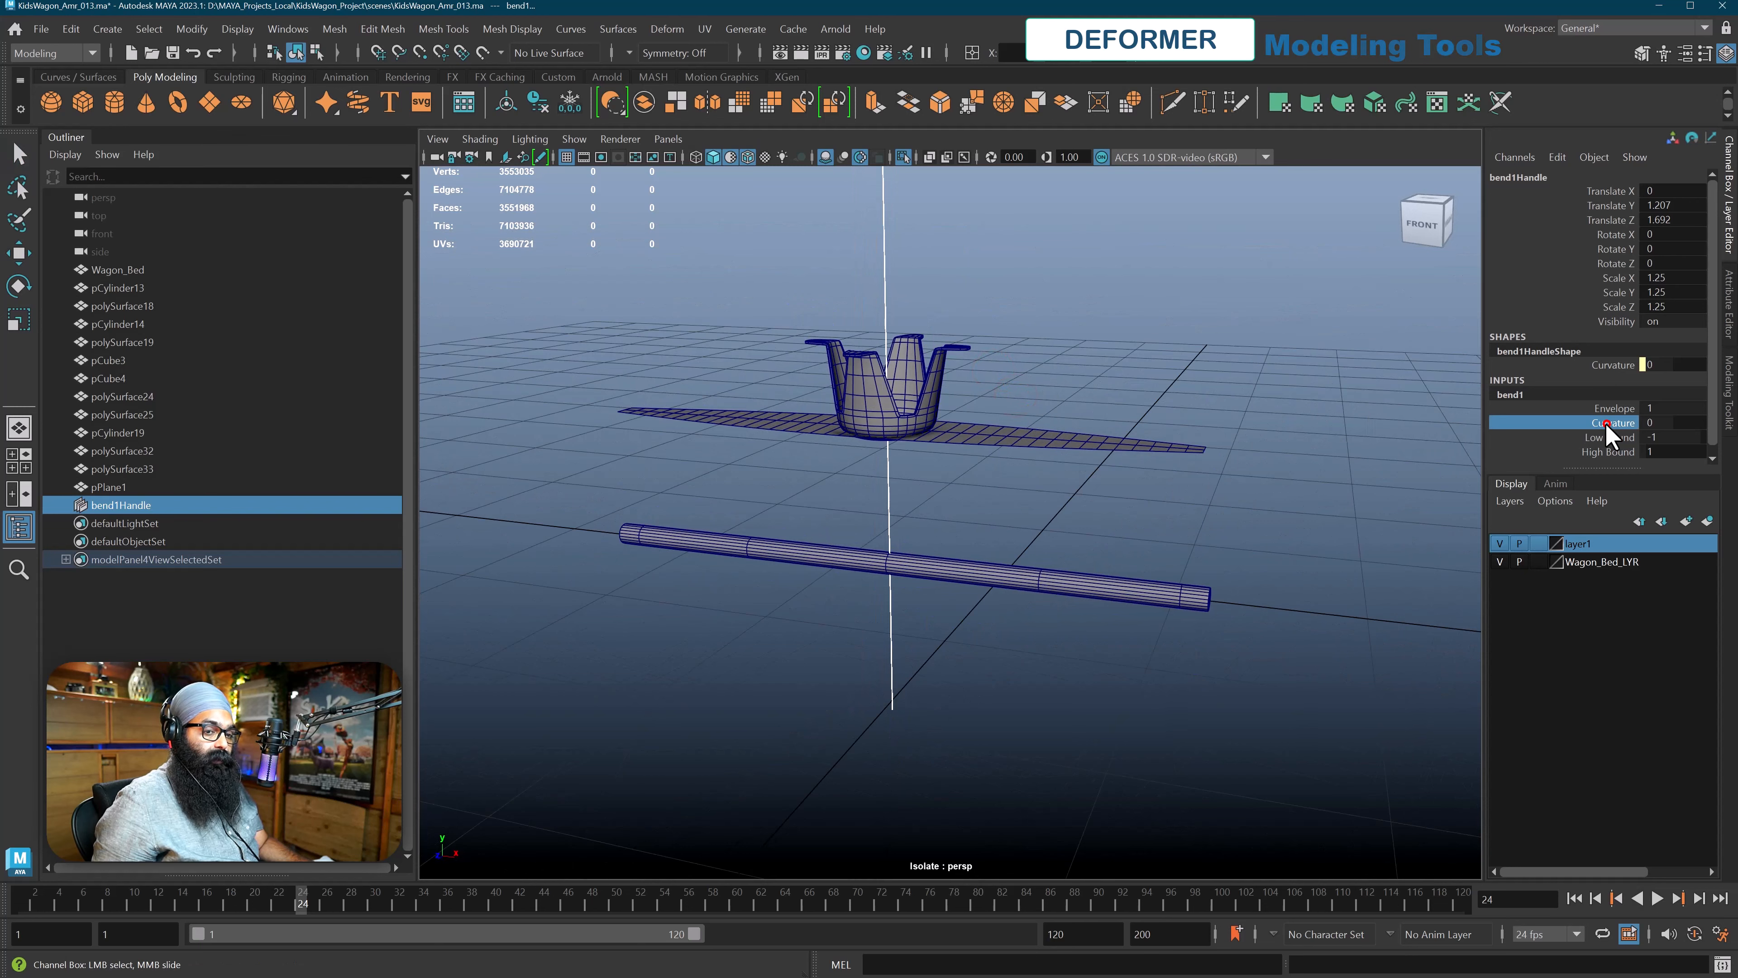
middle_click_drag(1103, 327, 1051, 370)
left_click_drag(1051, 370, 1070, 368, "alt")
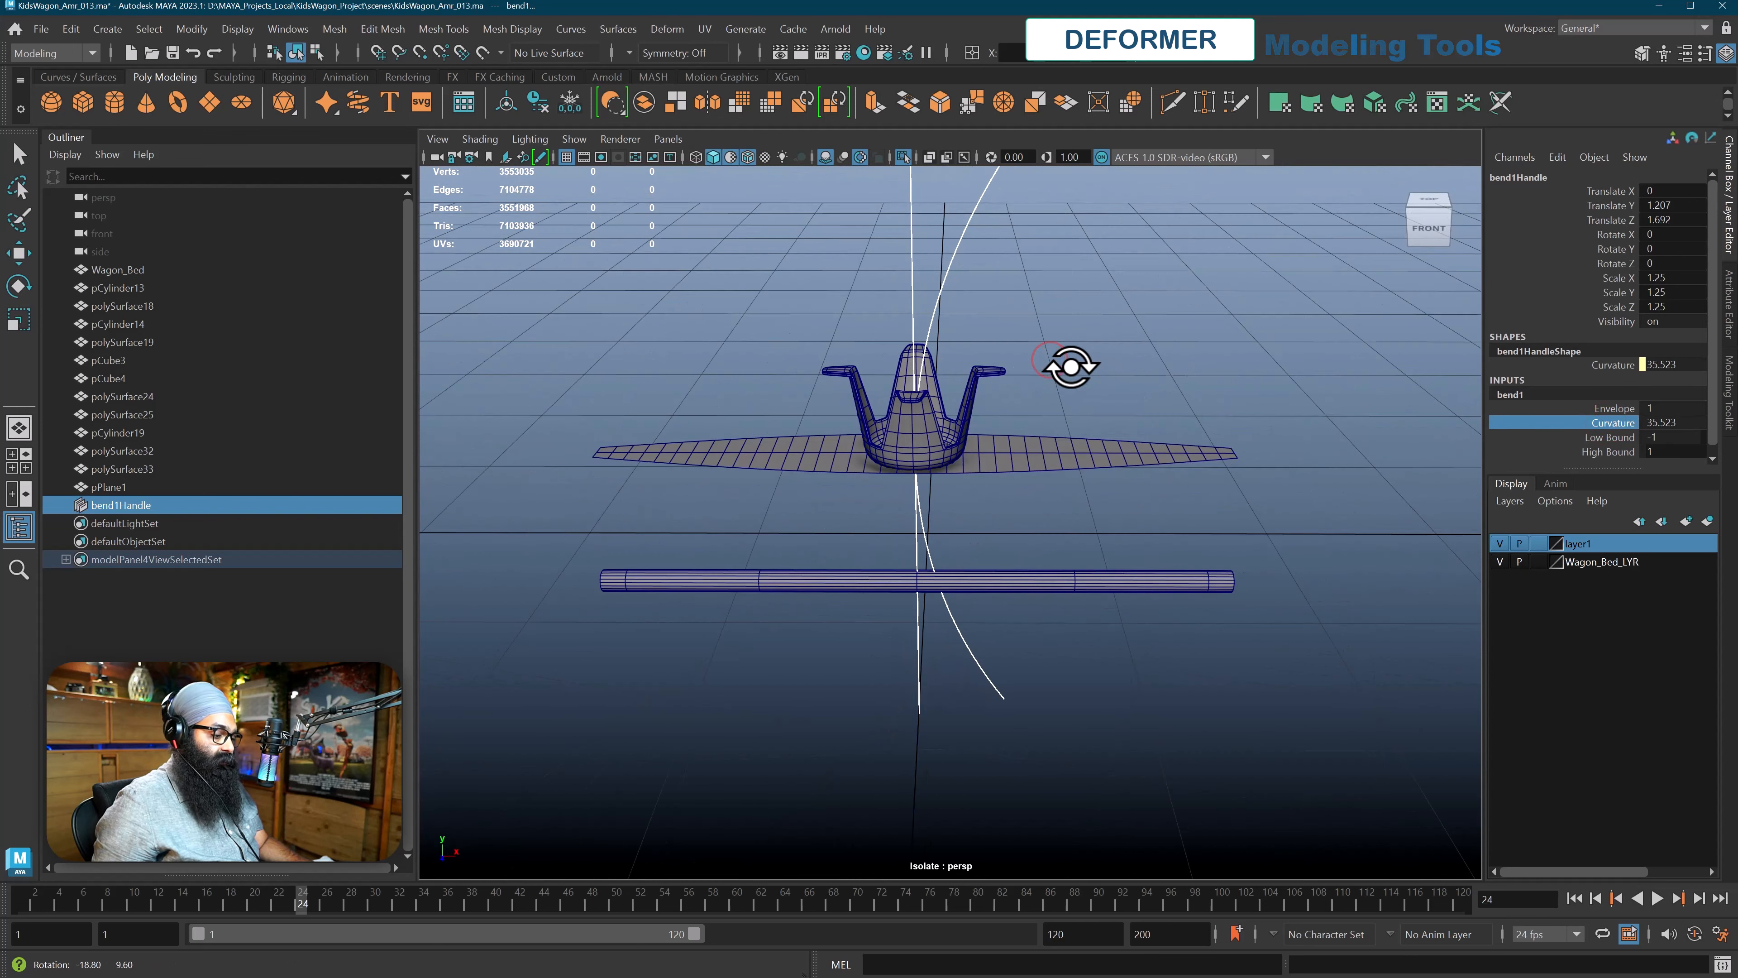
Rotate the bend handle to -90 degrees around Z so the strip arches downward along its length.
key("e")
left_click_drag(932, 377, 1000, 503)
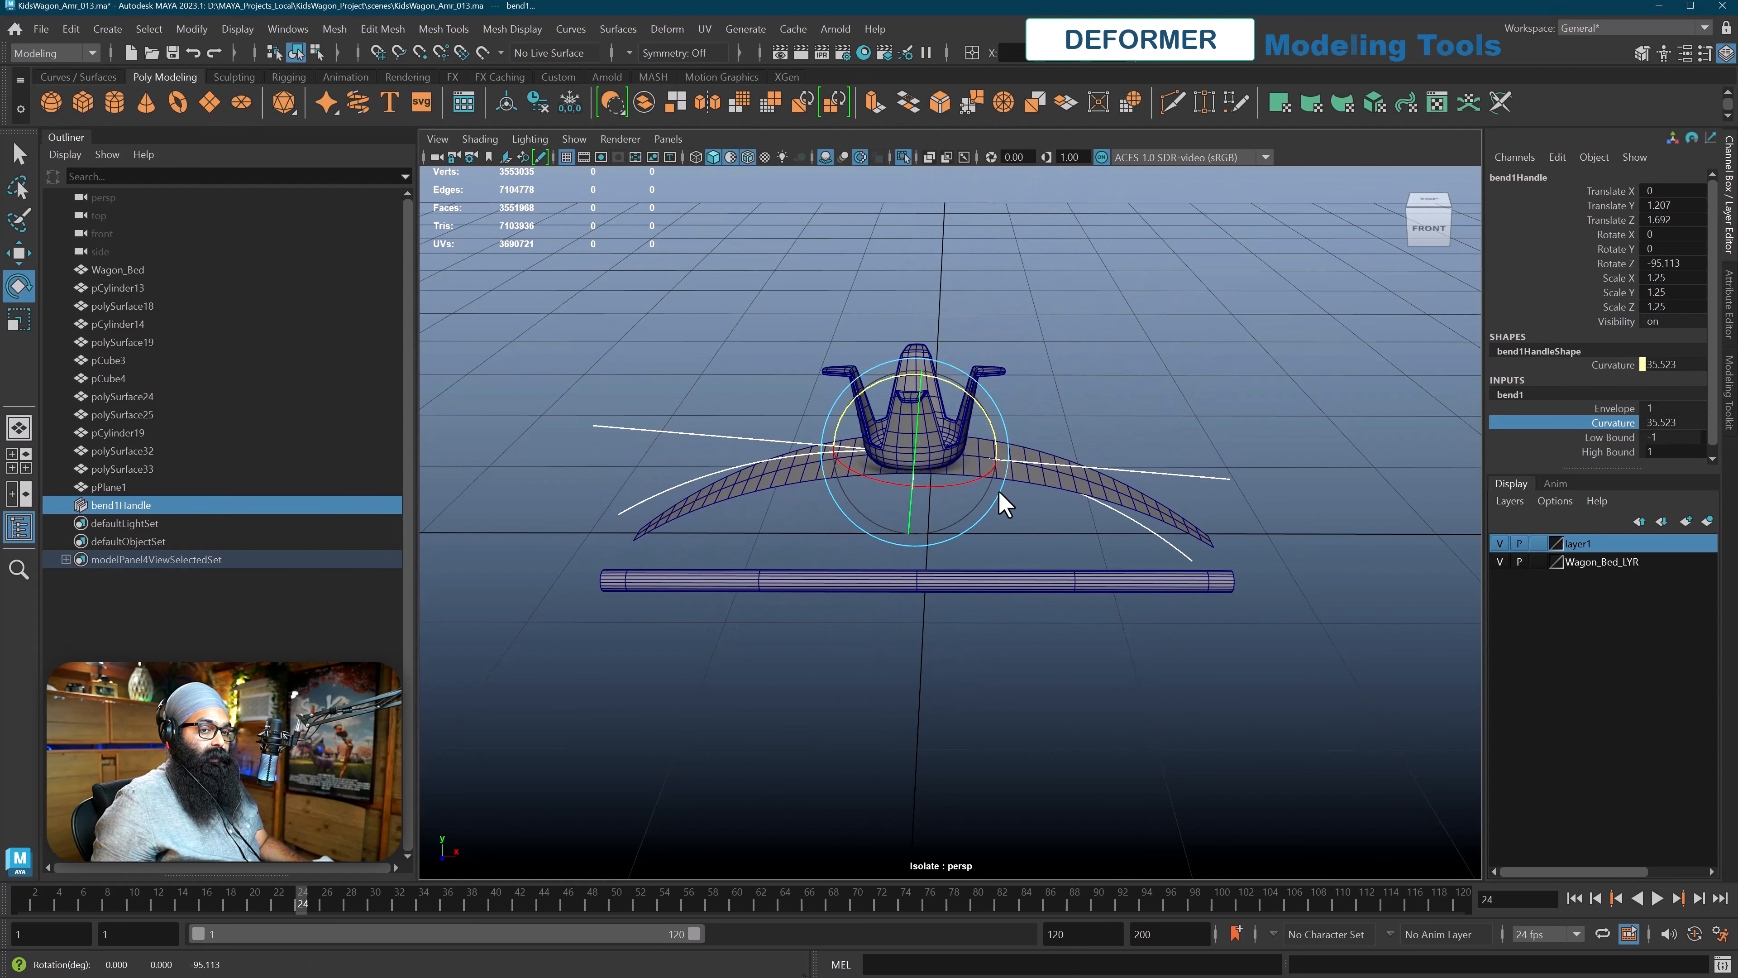
left_click(1669, 266)
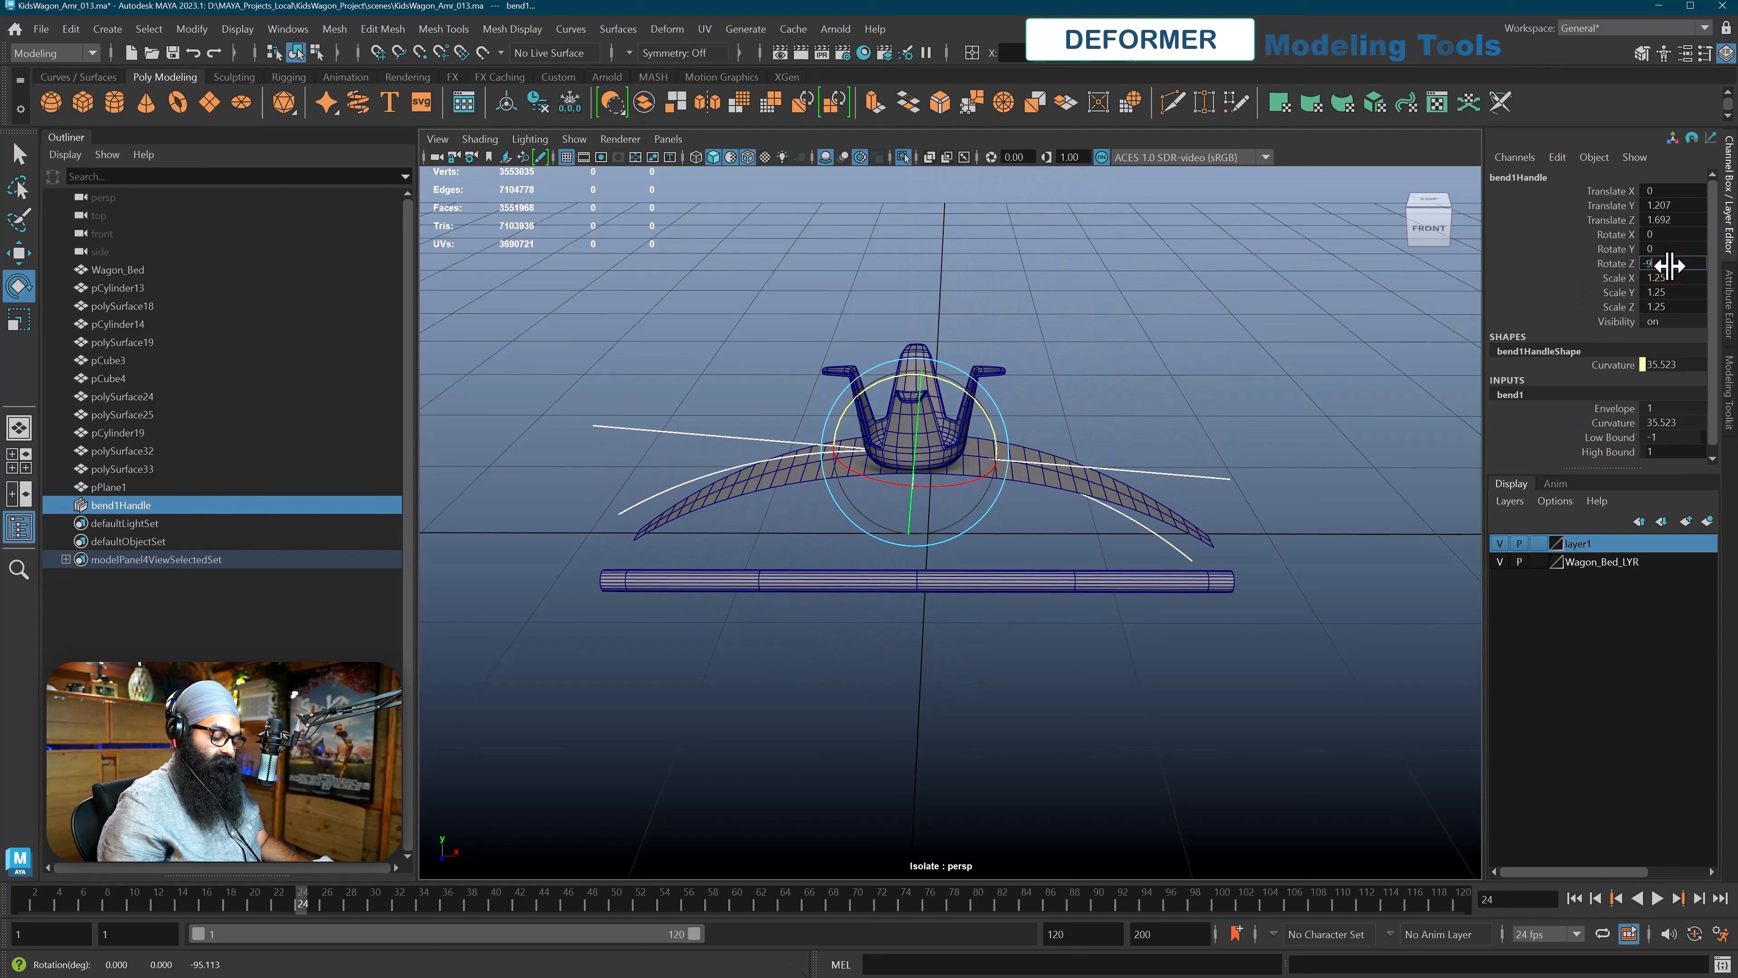
key("Return")
left_click_drag(1210, 468, 1218, 458, "alt")
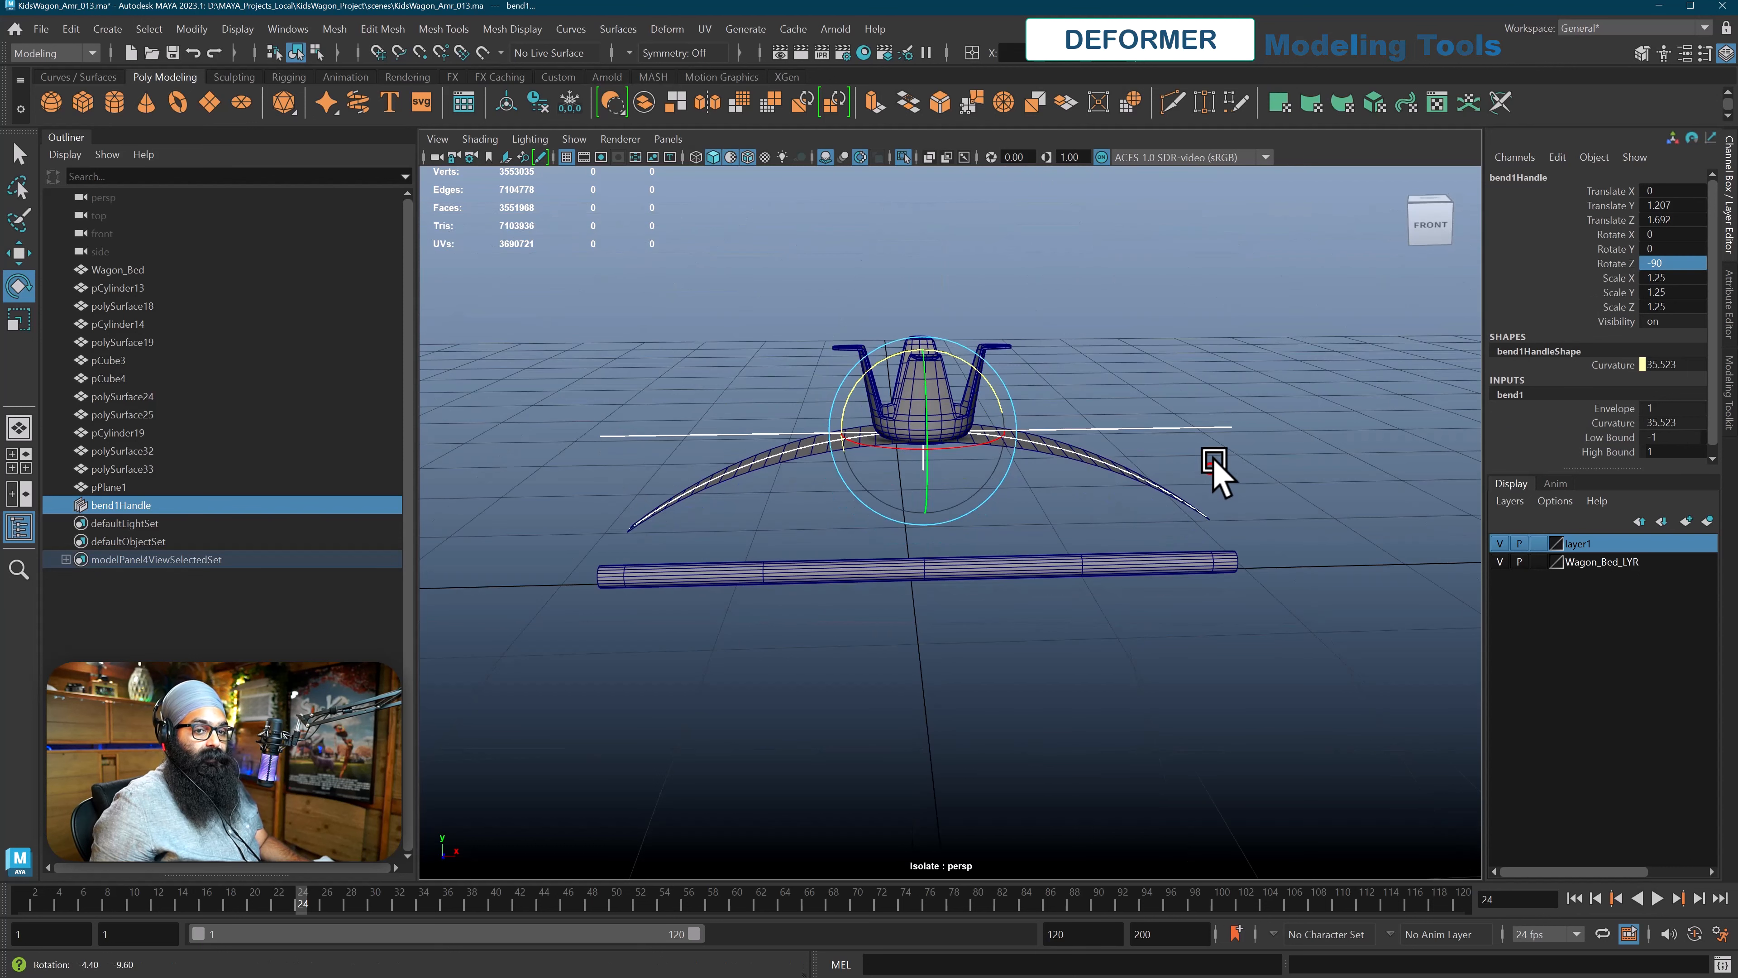
Increase the bend's Curvature until the strip's ends drop past the front axle, and bake the shape by deleting the strip's history.
left_click(1605, 423)
middle_click_drag(1026, 582, 952, 623)
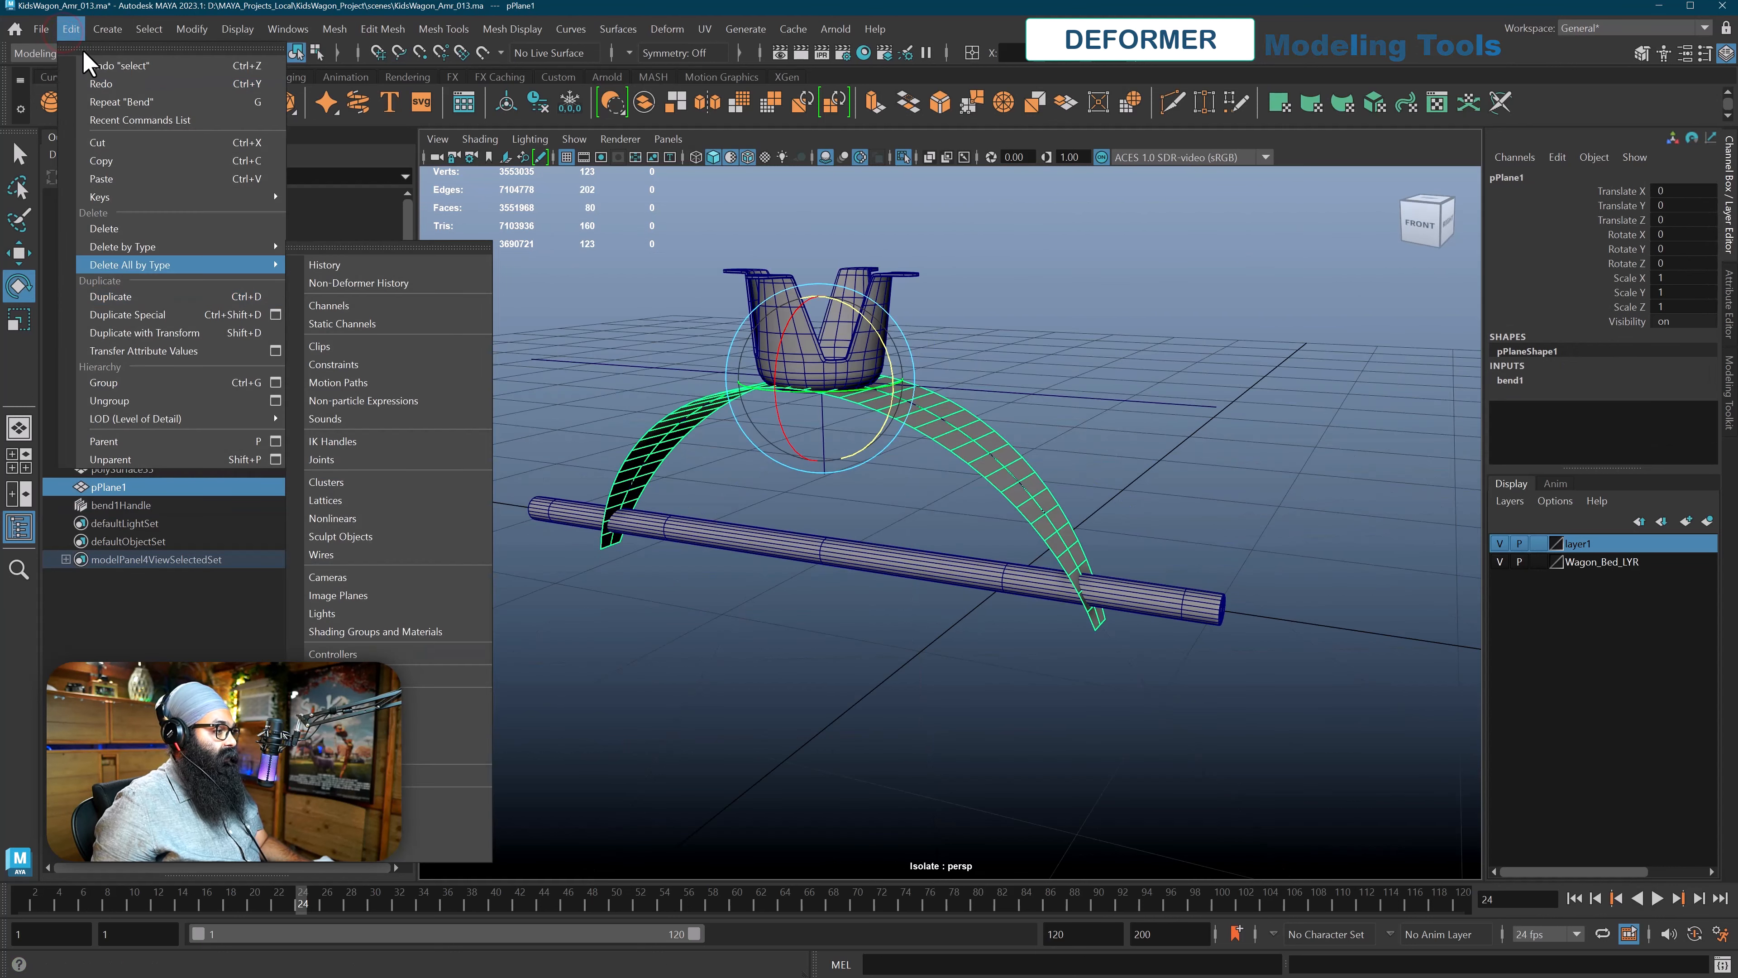
mouse_move(264, 247)
left_click(322, 247)
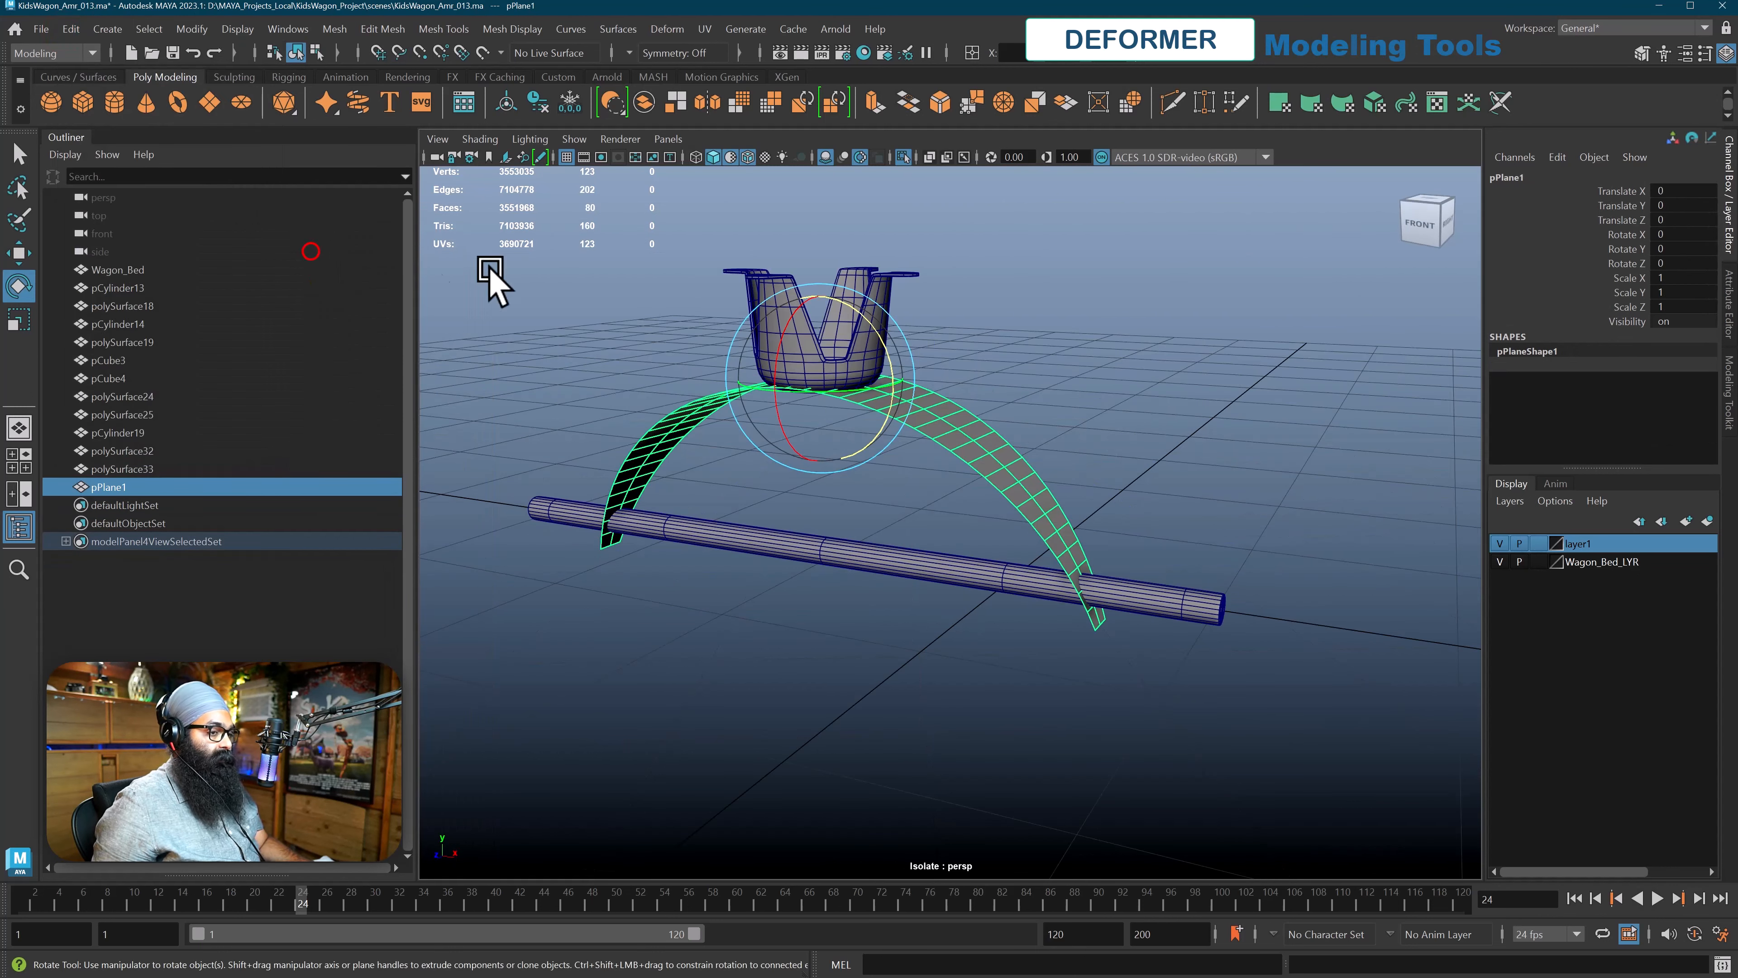
Delete the strip's cross edge loops beneath the centre bracket to leave a flat span there.
left_click(1087, 332)
left_click_drag(1086, 332, 873, 427, "alt")
key("q")
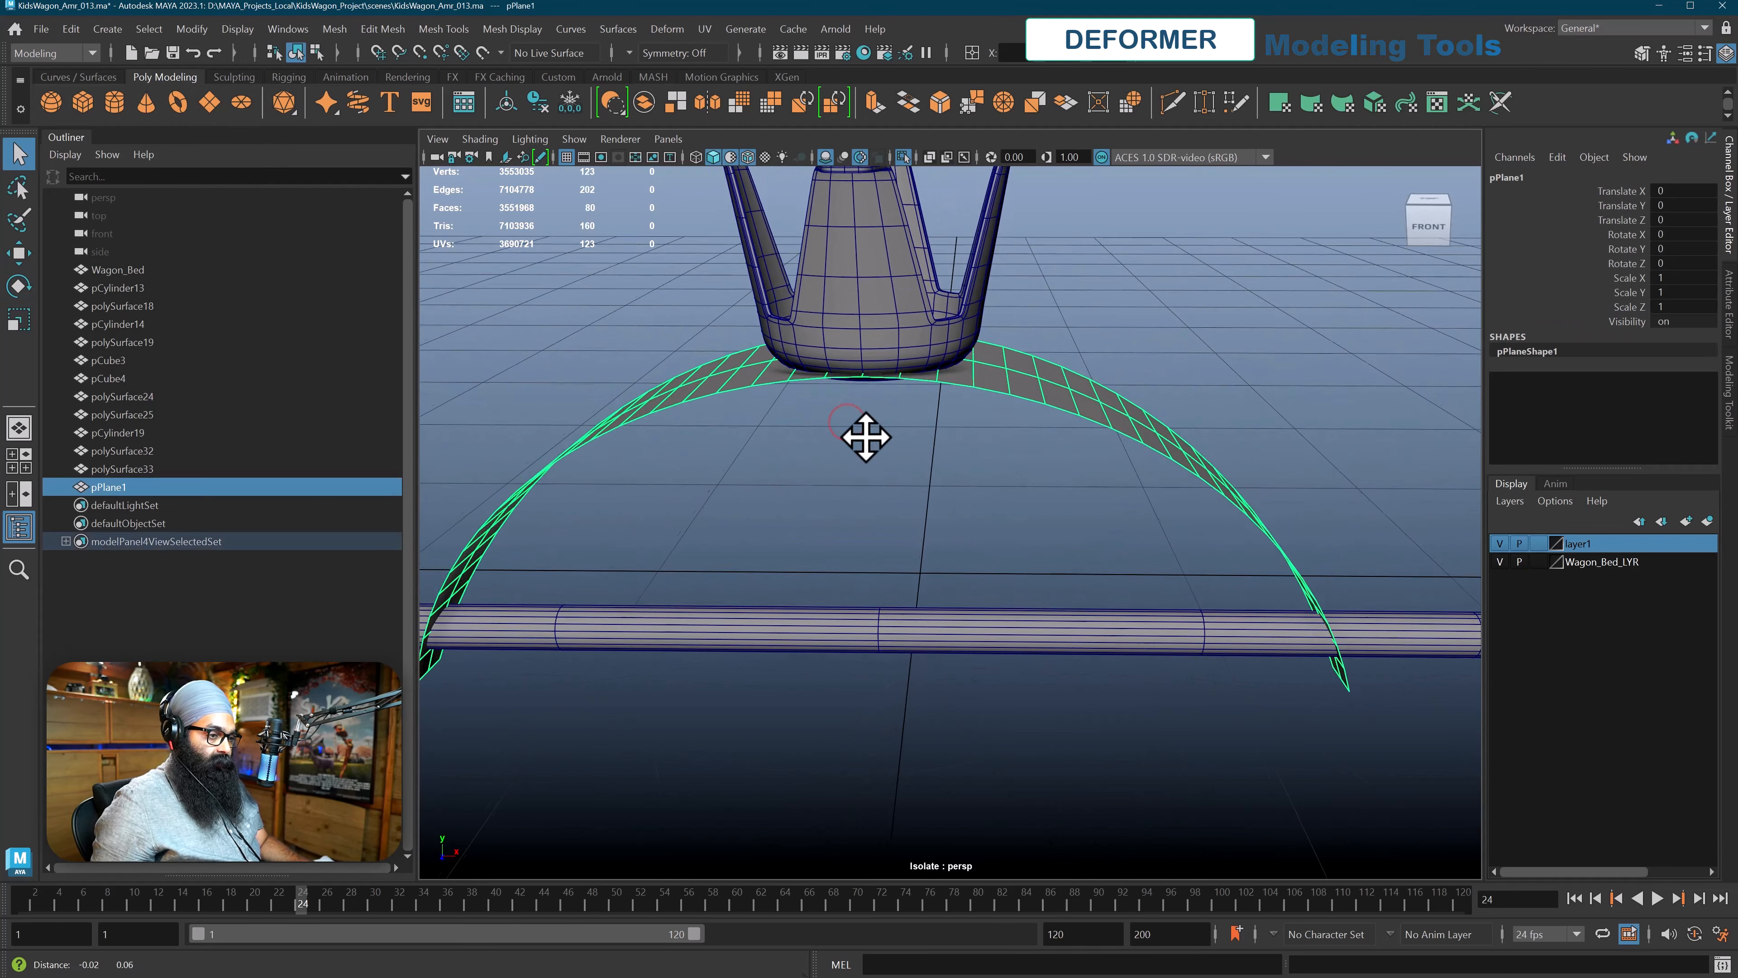
middle_click_drag(863, 435, 848, 435, "alt")
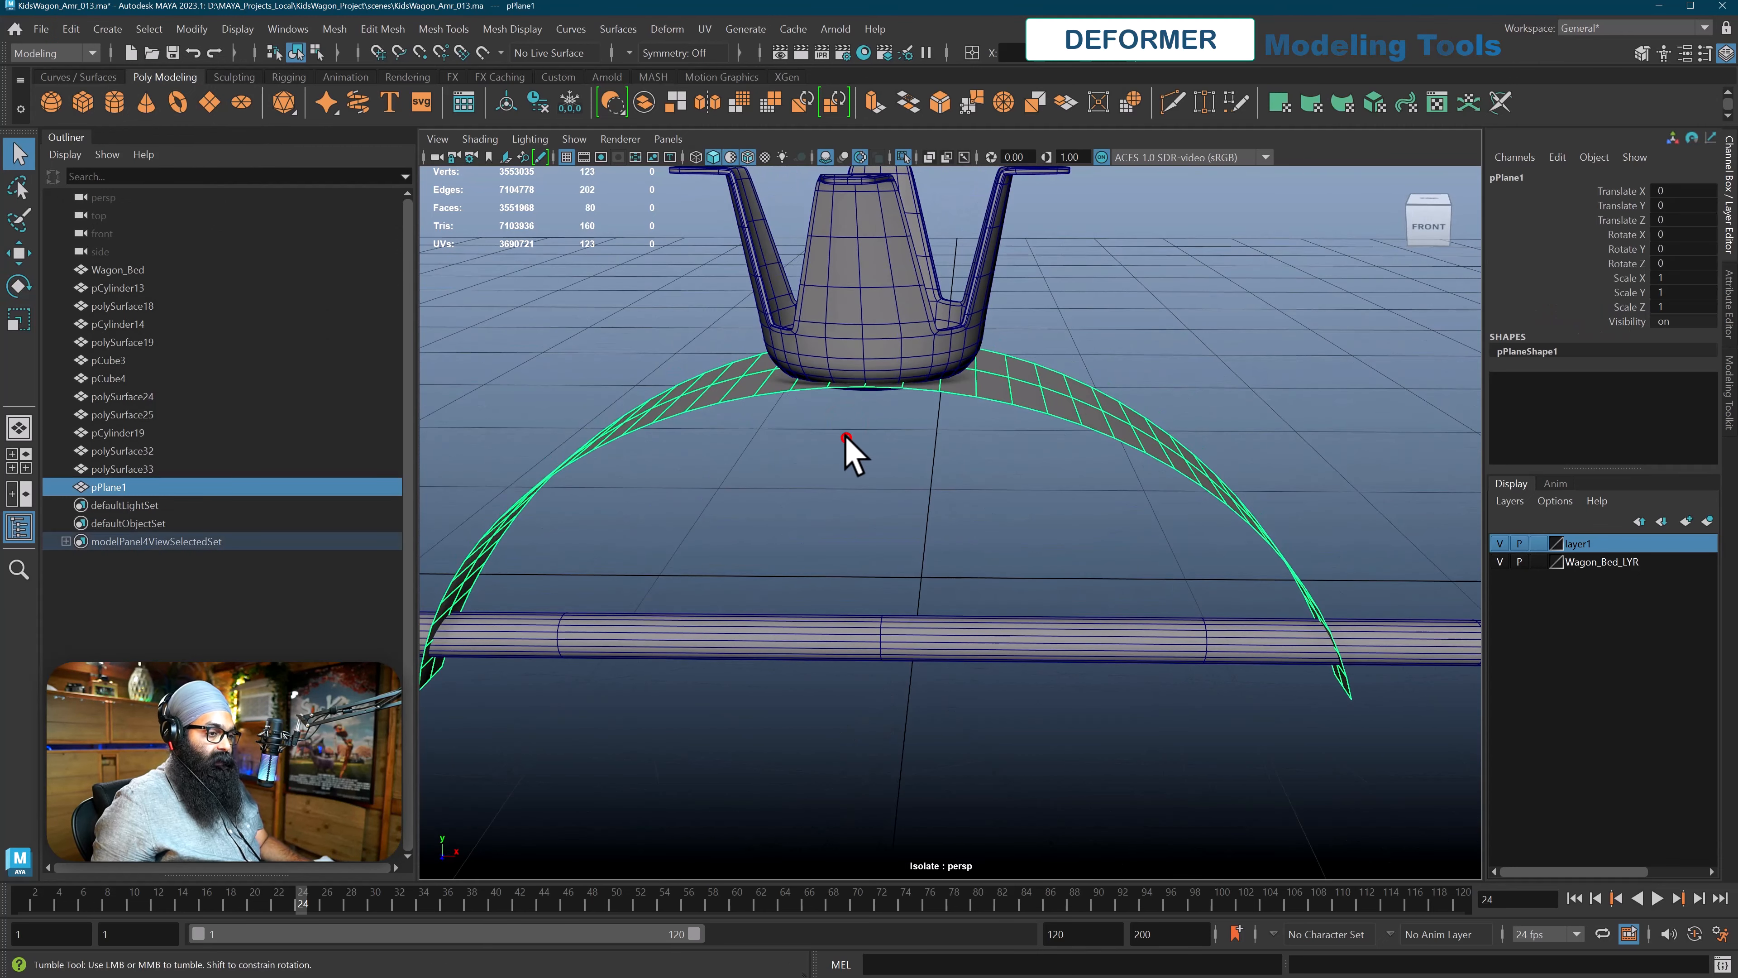
left_click_drag(862, 409, 880, 397, "alt")
middle_click_drag(878, 395, 881, 419, "alt")
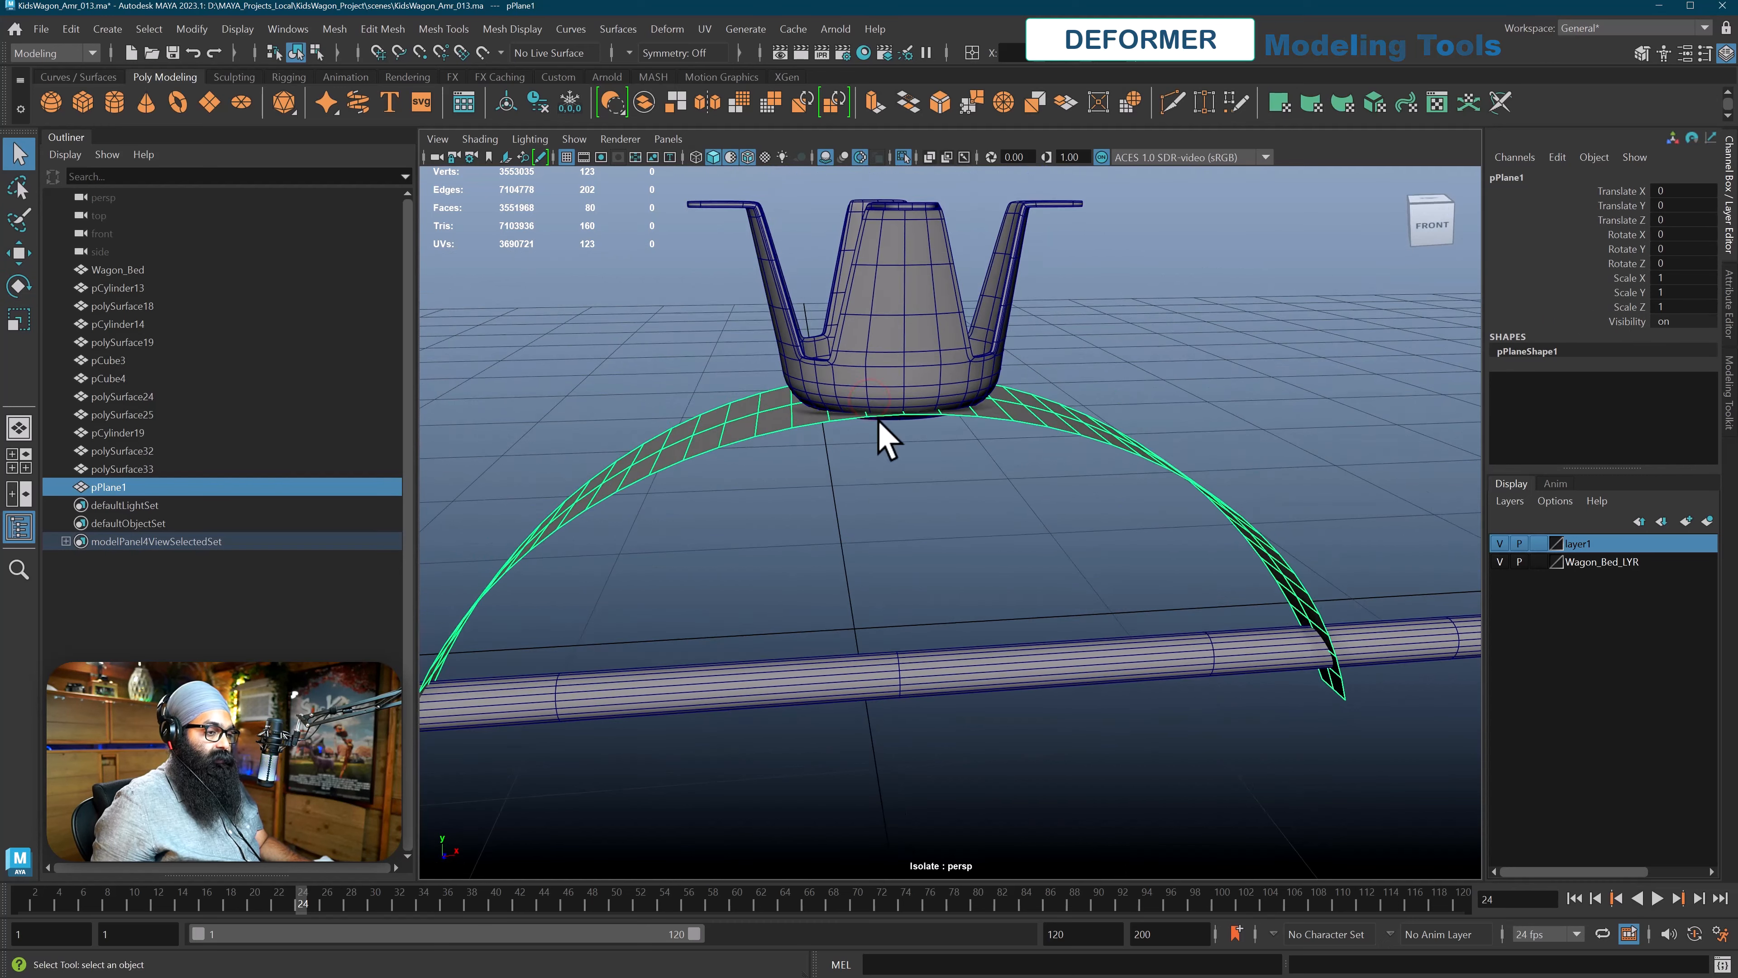
left_click_drag(881, 419, 838, 397, "alt")
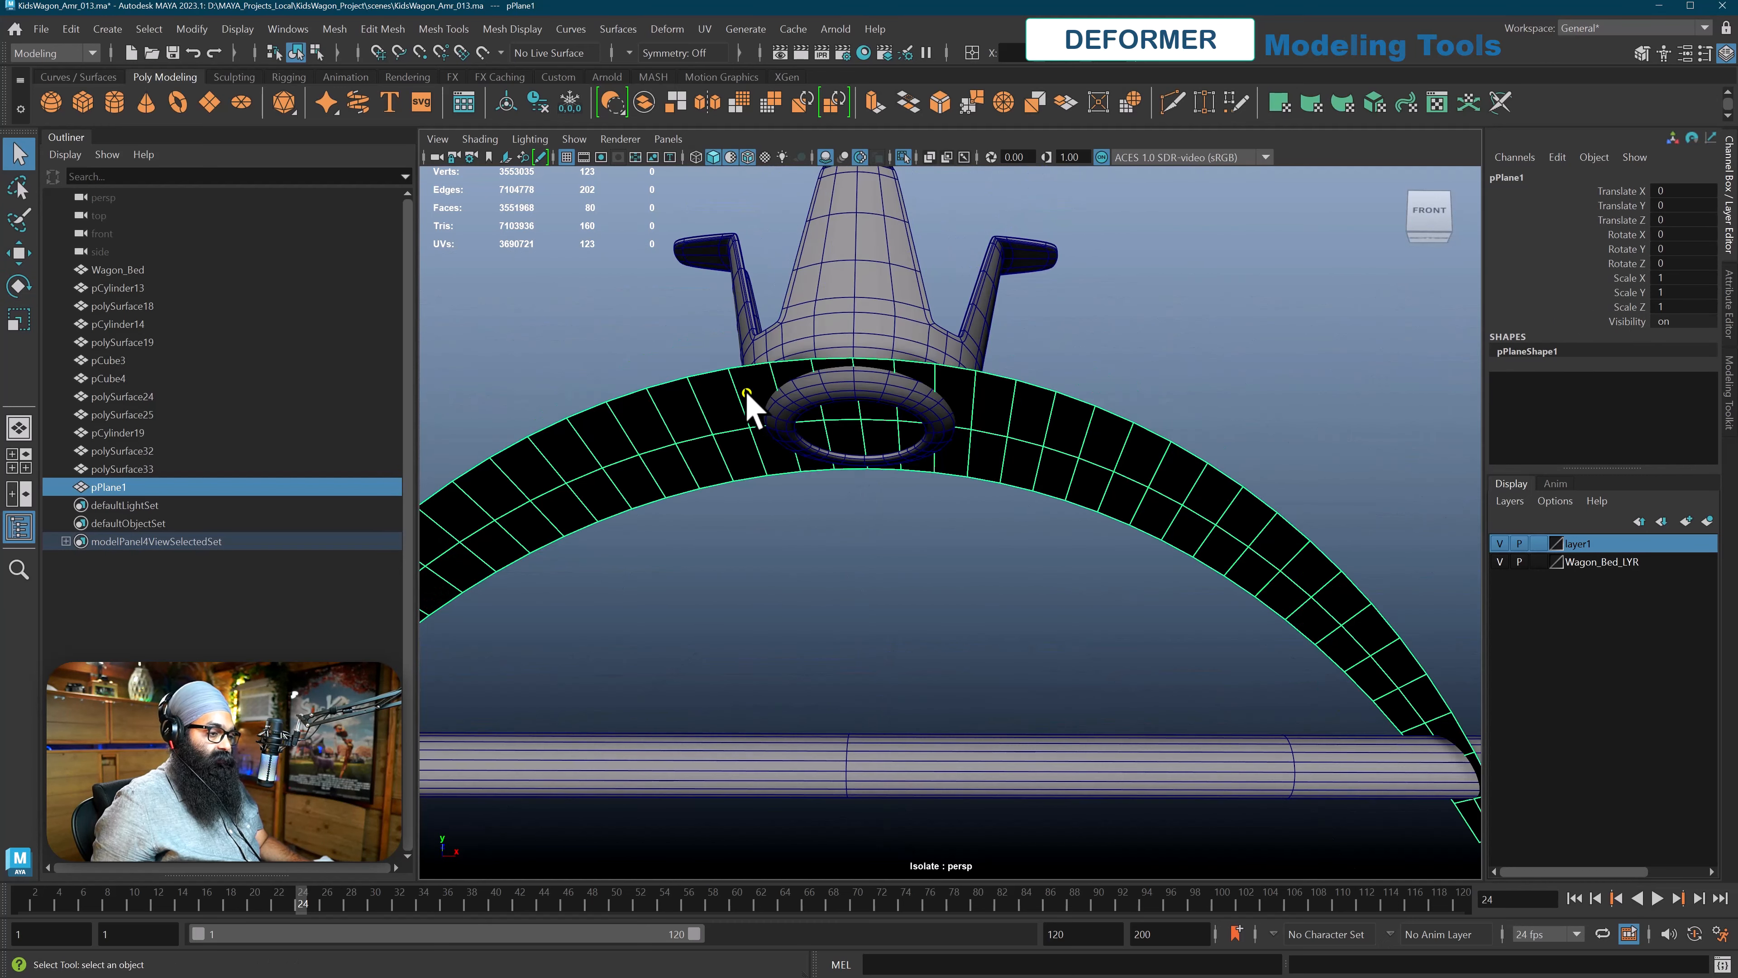
right_click_drag(746, 389, 760, 343)
double_click(851, 411)
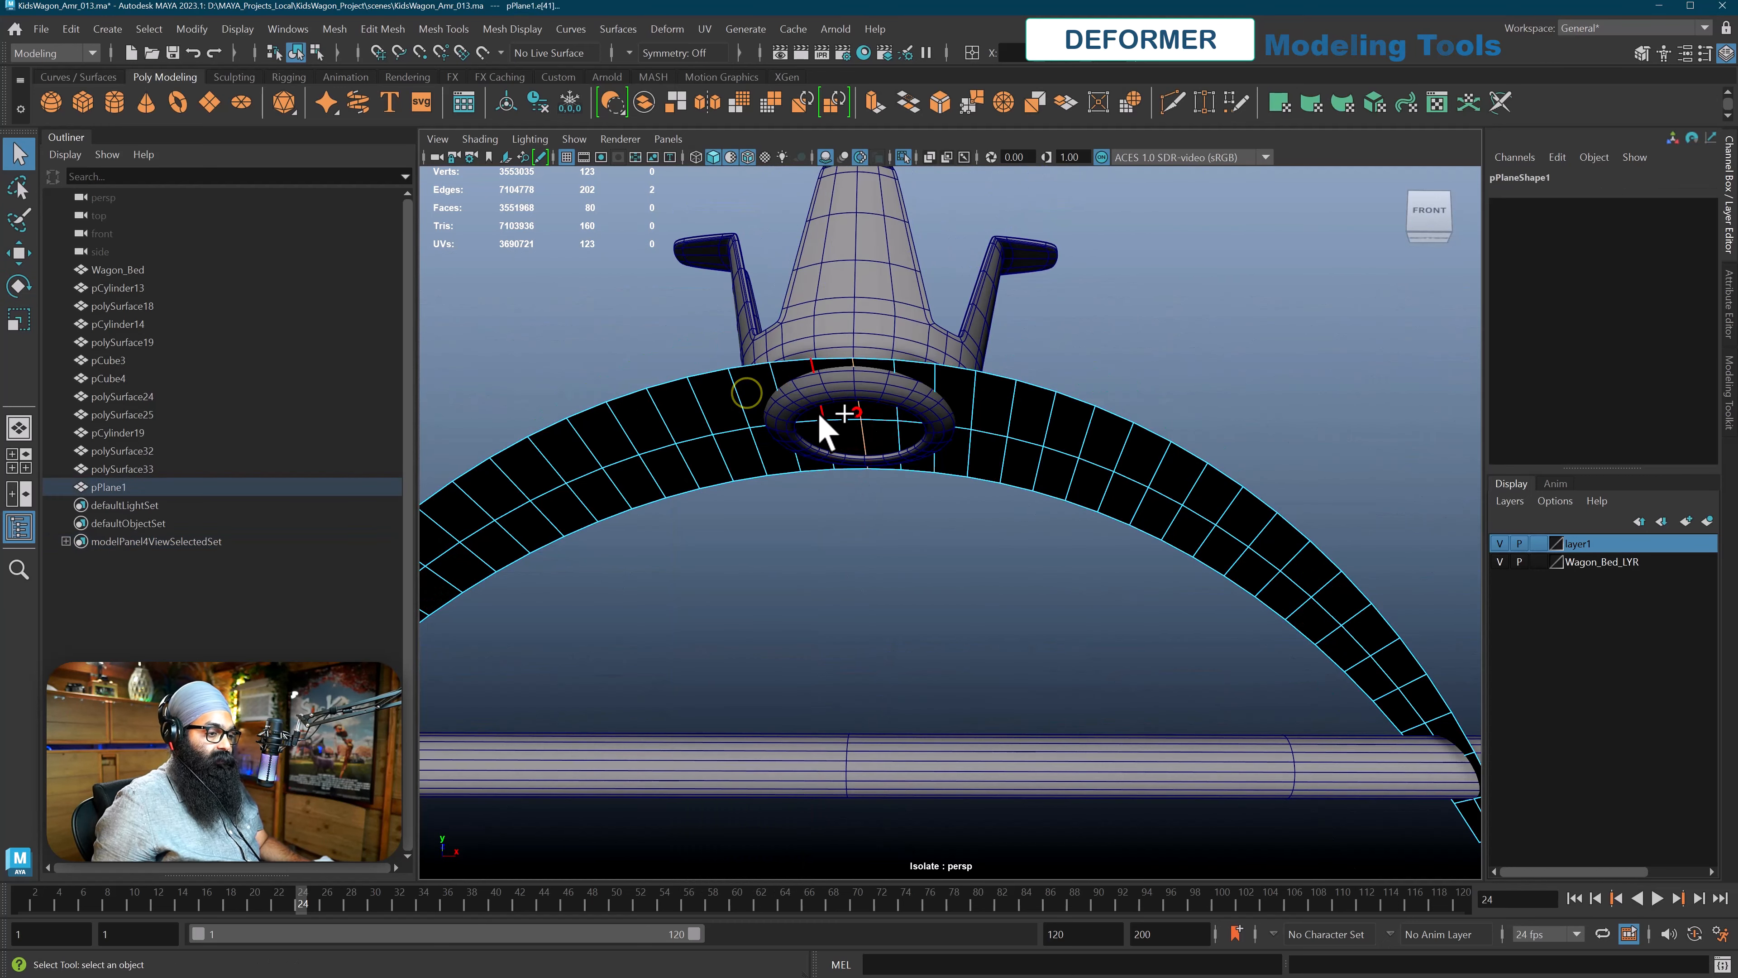
double_click(817, 409, "shift")
double_click(768, 379, "shift")
double_click(901, 370, "shift")
double_click(935, 369, "shift")
double_click(969, 376, "shift")
double_click(735, 381, "shift")
left_click_drag(857, 507, 957, 483, "alt")
key("ctrl+Delete")
Remove one more cross edge loop beside the flat span, where the arch starts to curve down.
left_click_drag(1069, 600, 1027, 600, "alt")
double_click(1183, 511, "shift")
key("ctrl+Delete")
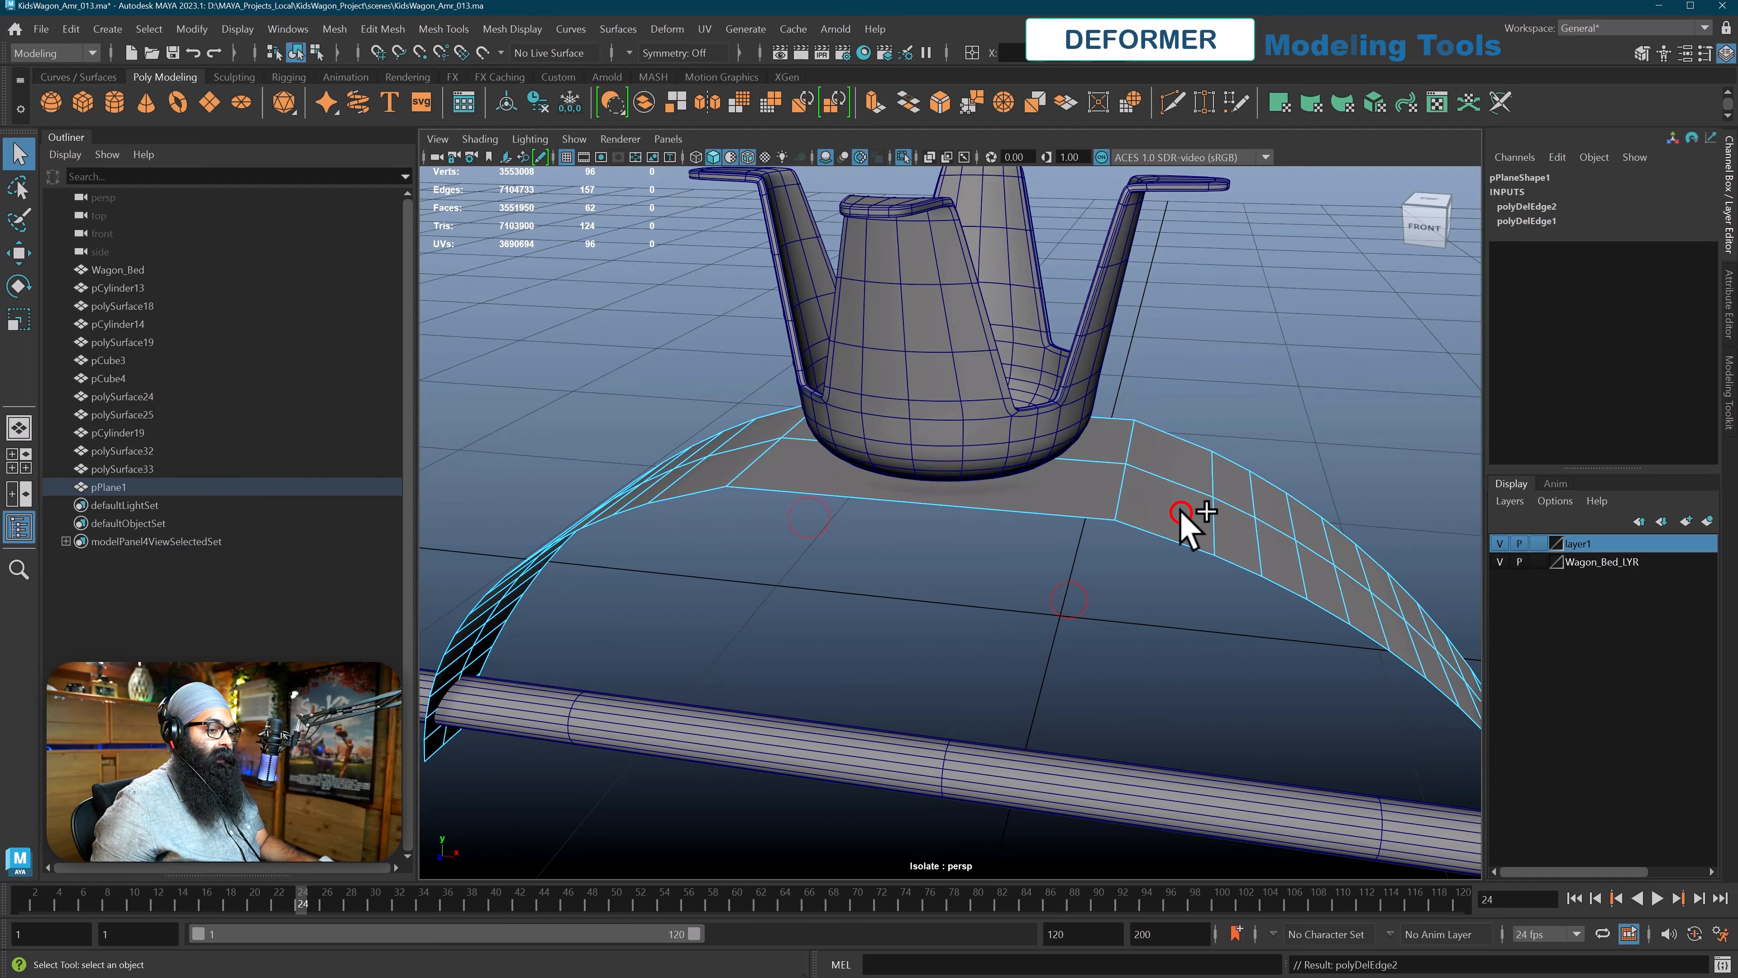
Bevel the two edge loops bounding the flat span with Fraction 0.6 and 4 Segments.
left_click_drag(1028, 508, 1105, 446, "alt")
double_click(1193, 459)
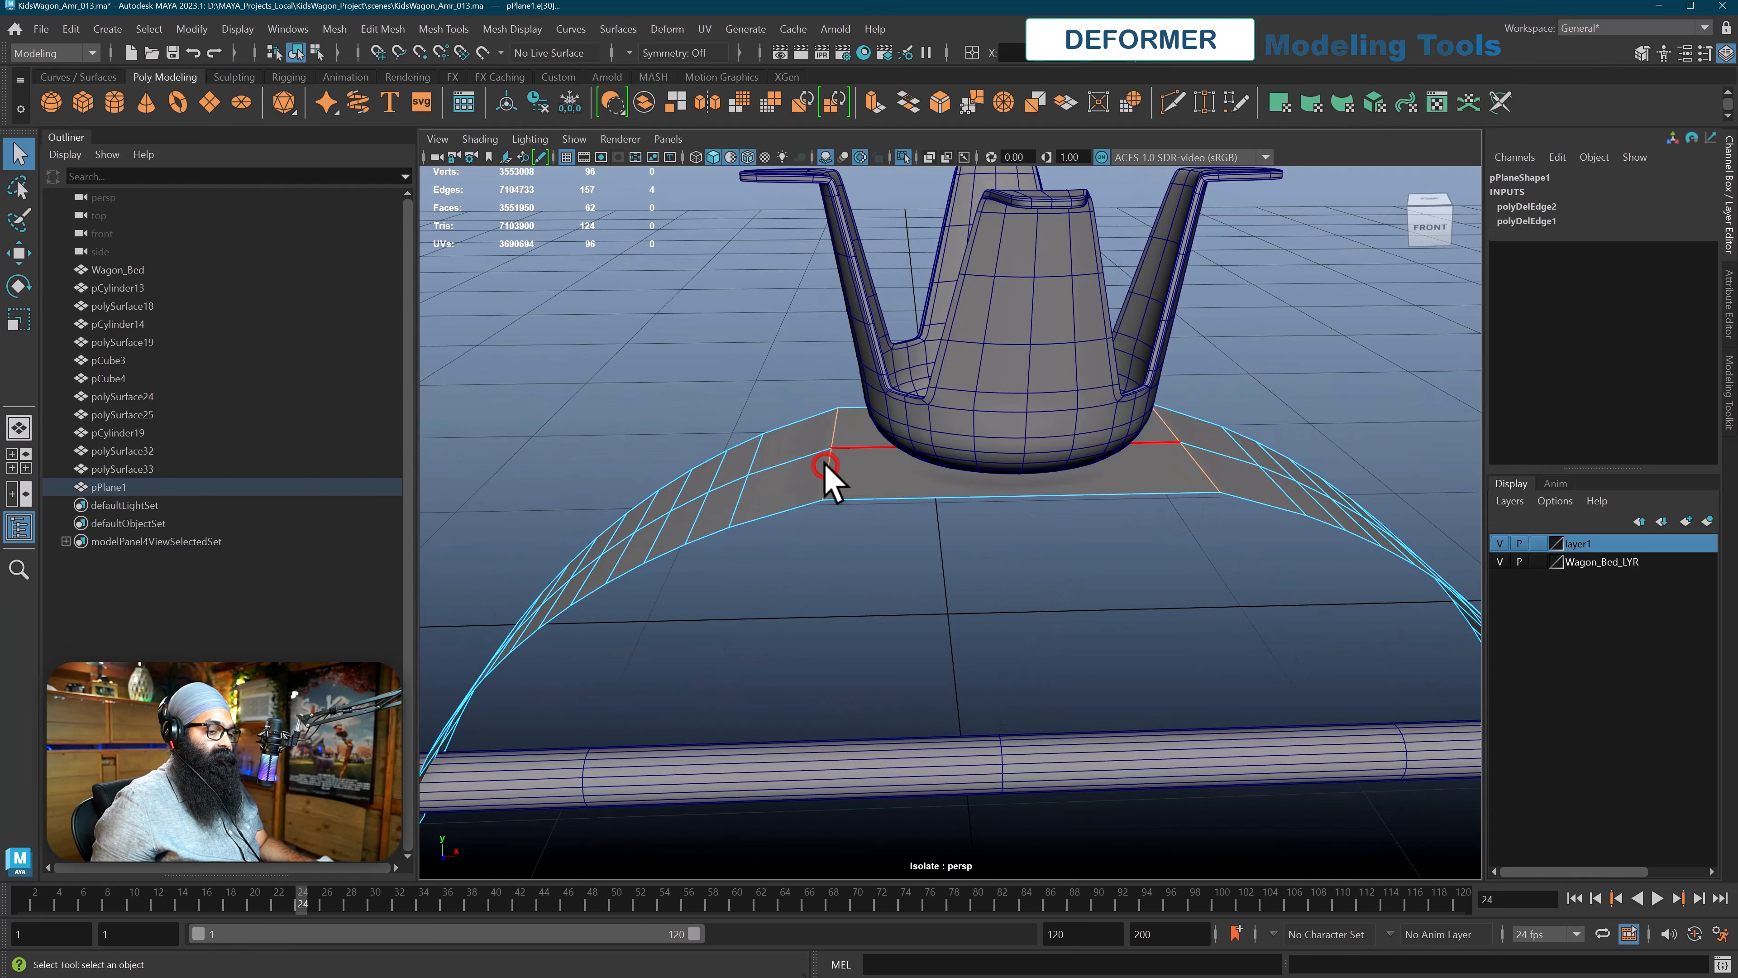
left_click(940, 103)
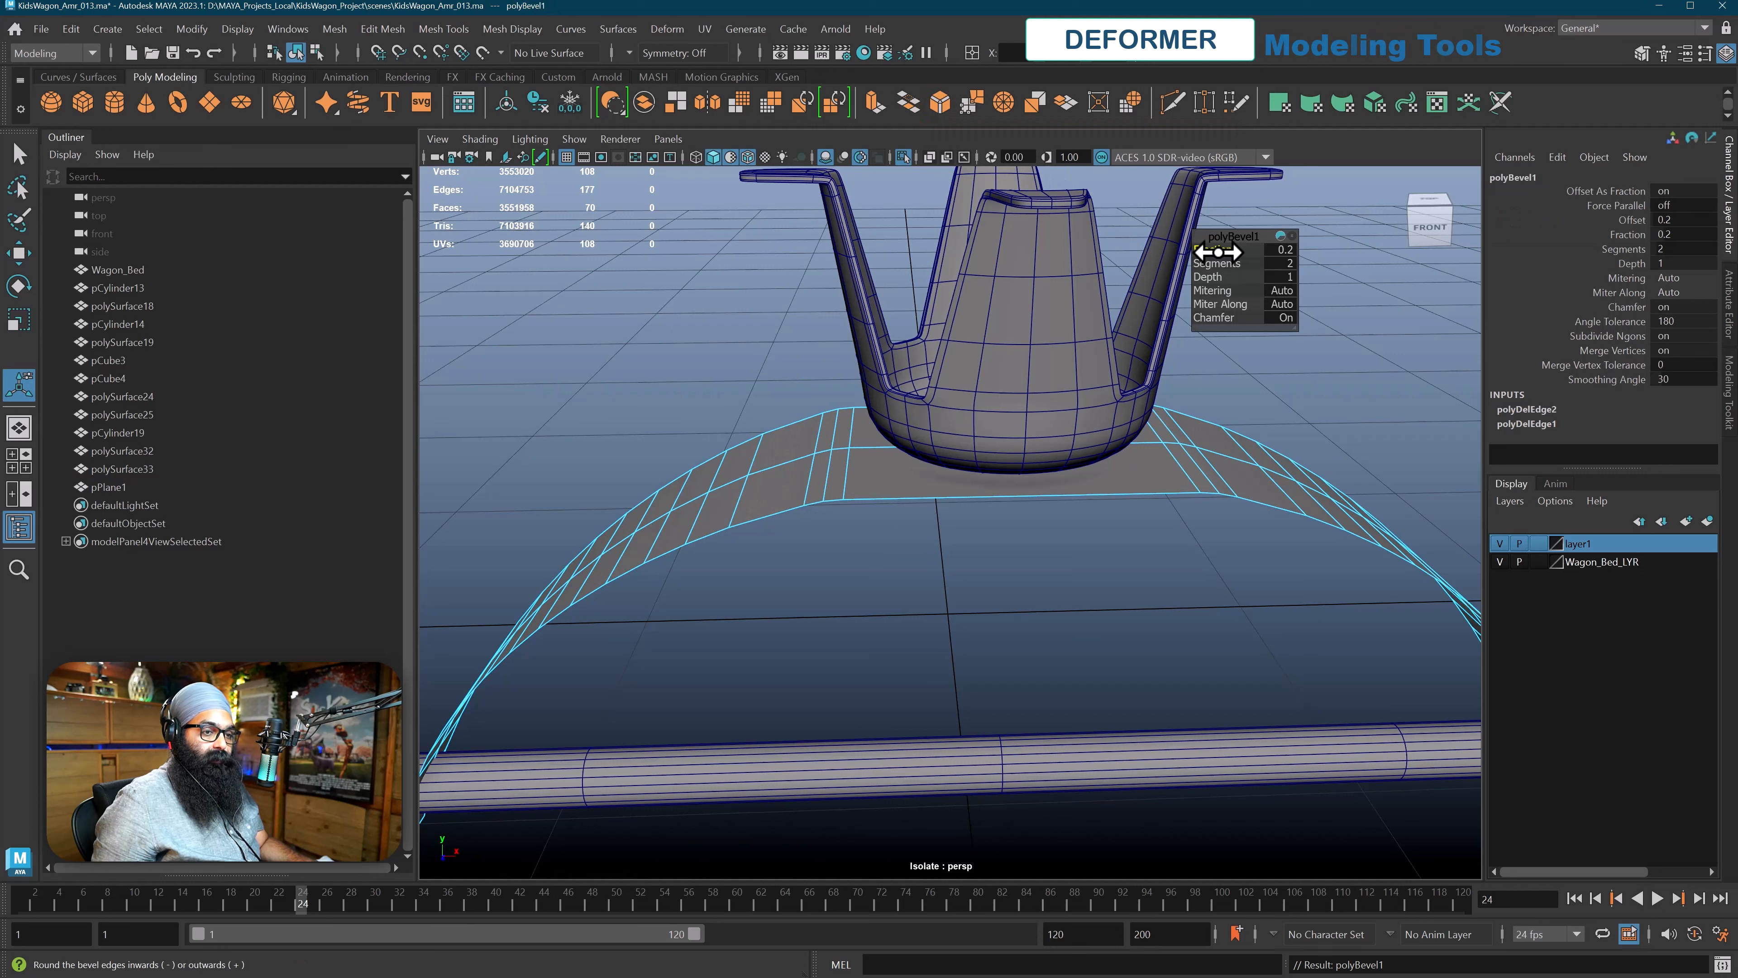
left_click_drag(1218, 252, 1232, 265)
left_click_drag(1235, 266, 1242, 266)
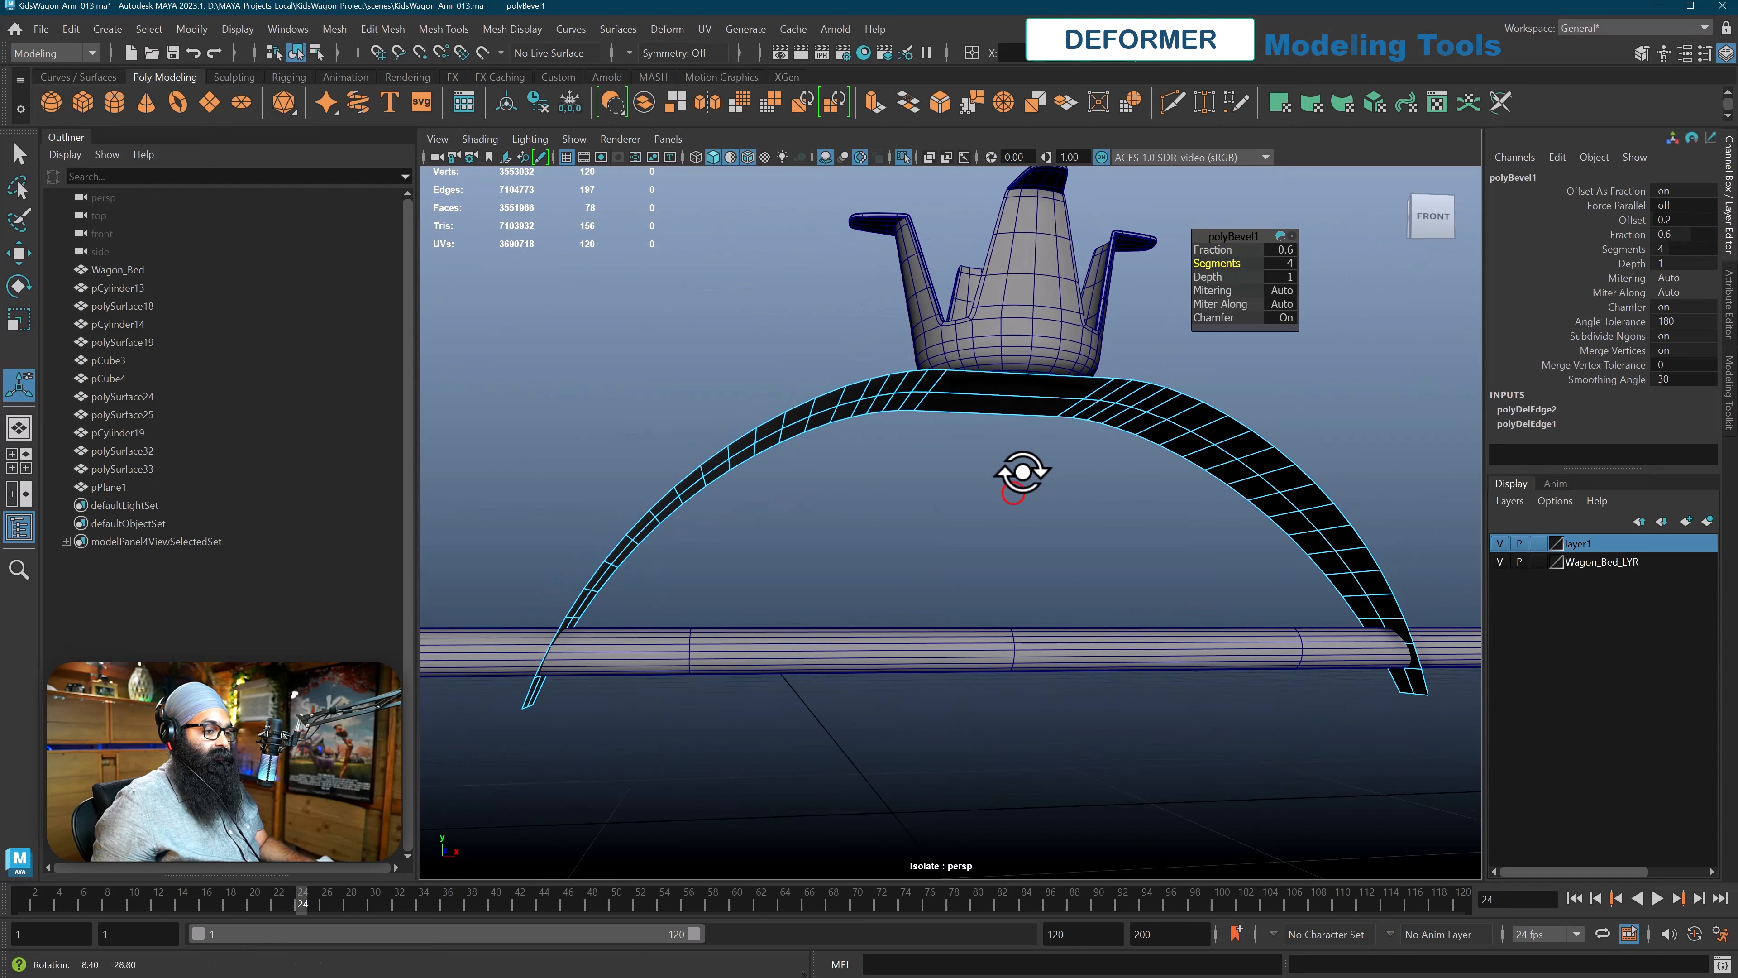
Return the strip to object mode and delete its construction history.
left_click_drag(1020, 470, 1018, 474, "alt")
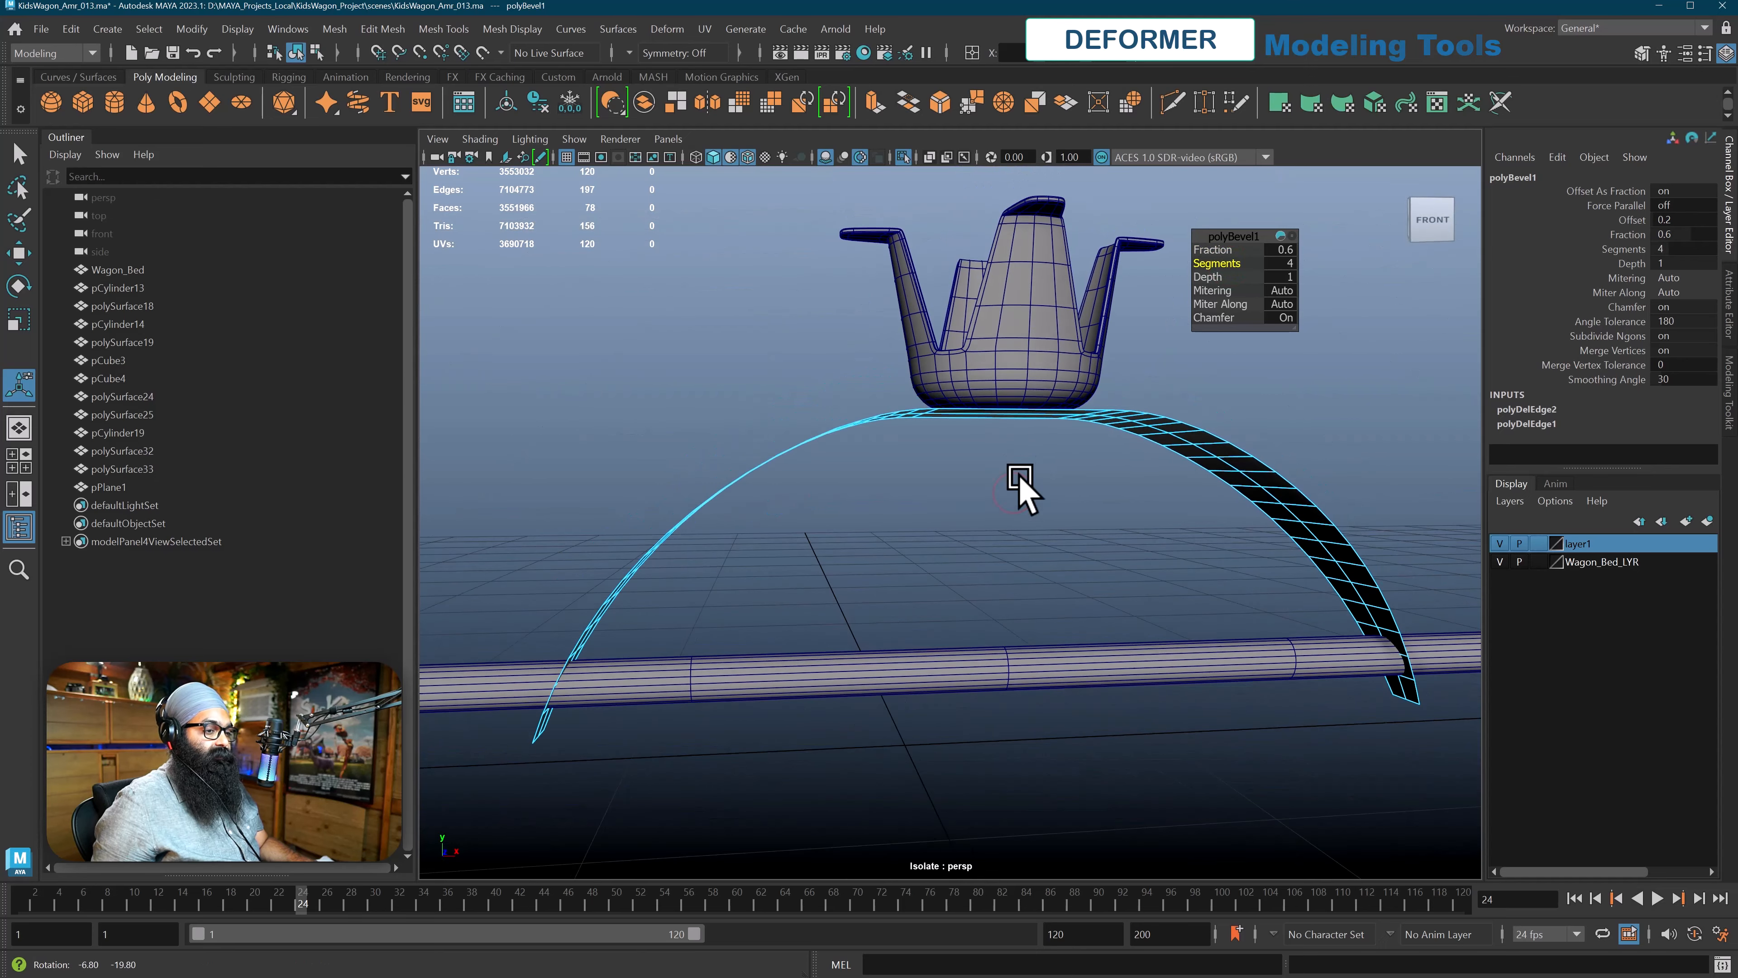
left_click_drag(890, 489, 694, 538, "alt")
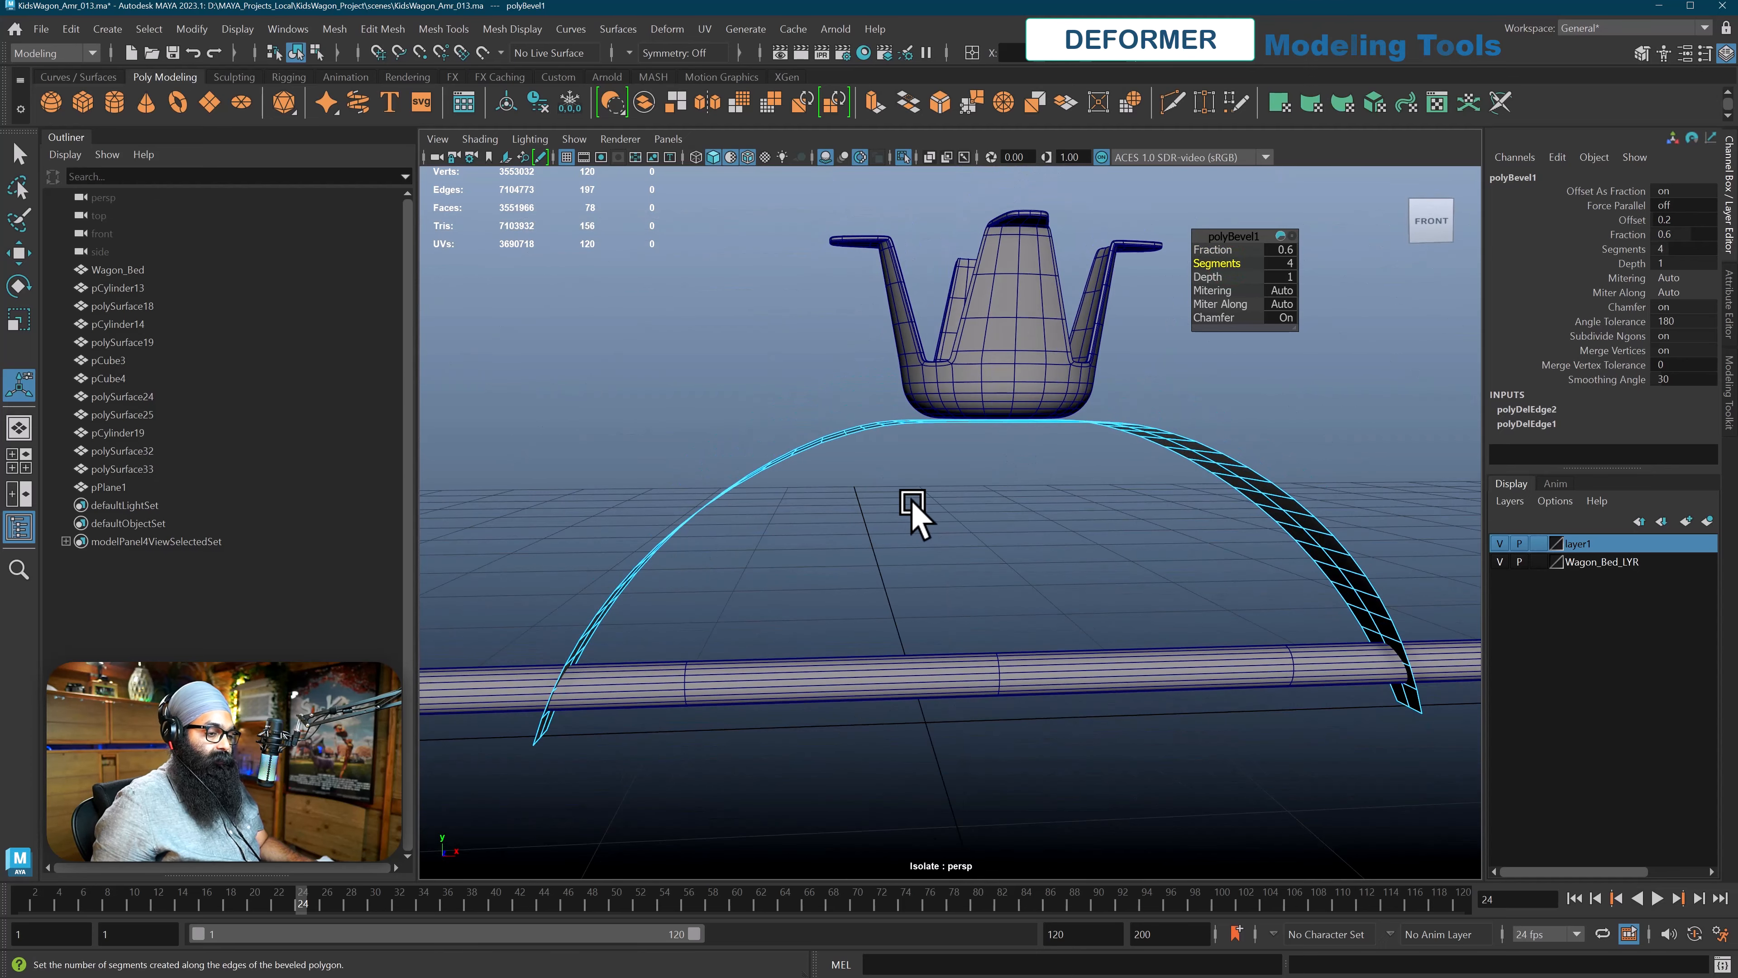
left_click_drag(912, 503, 916, 503, "alt")
right_click_drag(862, 474, 863, 477)
right_click_drag(864, 477, 951, 442)
left_click(70, 29)
mouse_move(283, 251)
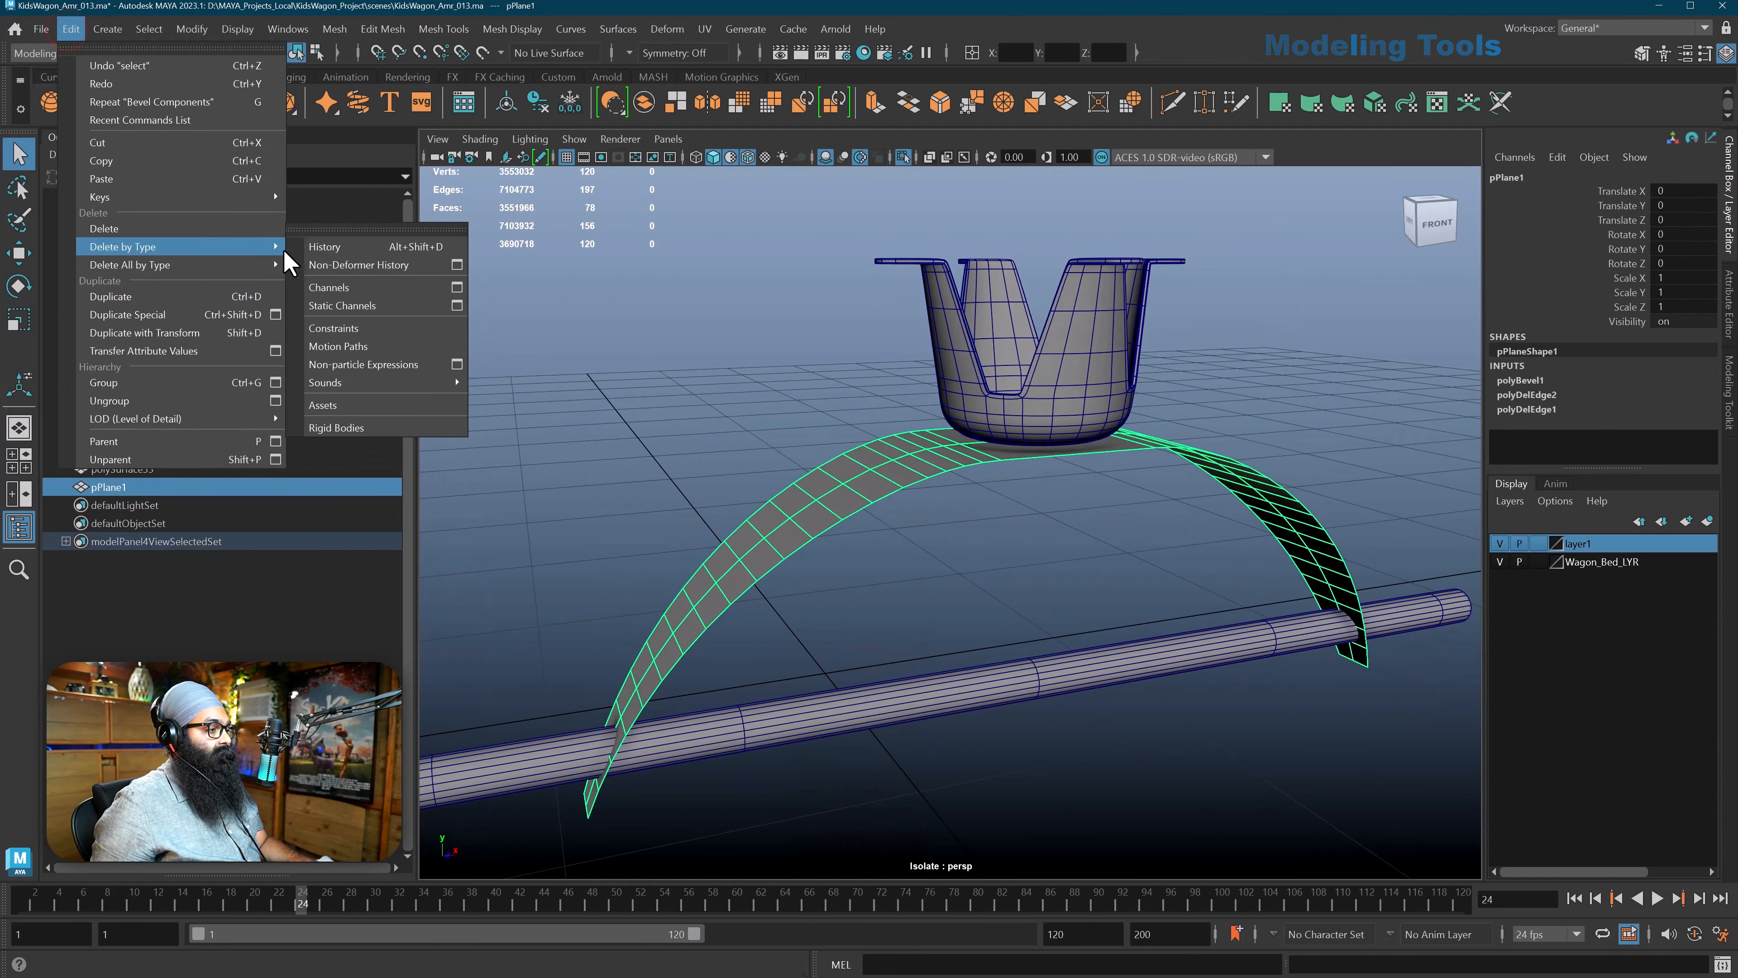
left_click(424, 247)
Insert evenly spaced cross edge loops over the strip's flat span with Multi-Cut, halving each gap at 50%.
left_click(763, 363)
left_click_drag(776, 376, 846, 462, "alt")
left_click(849, 404)
scroll(849, 404, "up", 3)
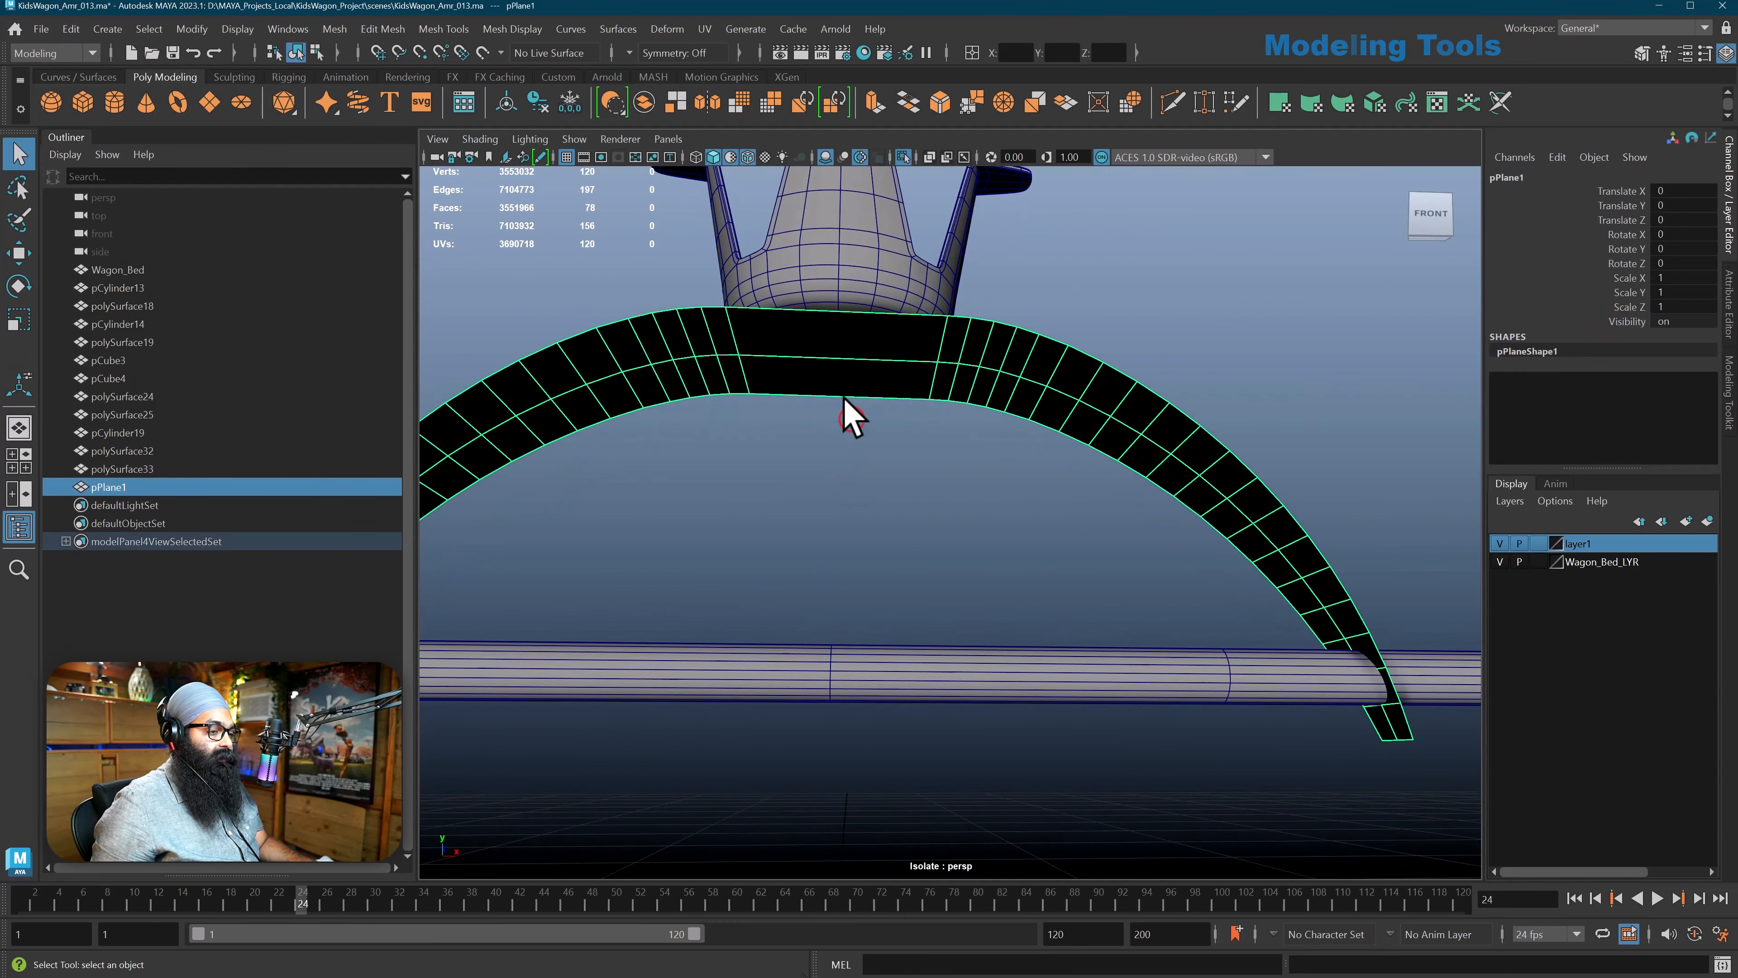
left_click_drag(846, 404, 849, 431, "alt")
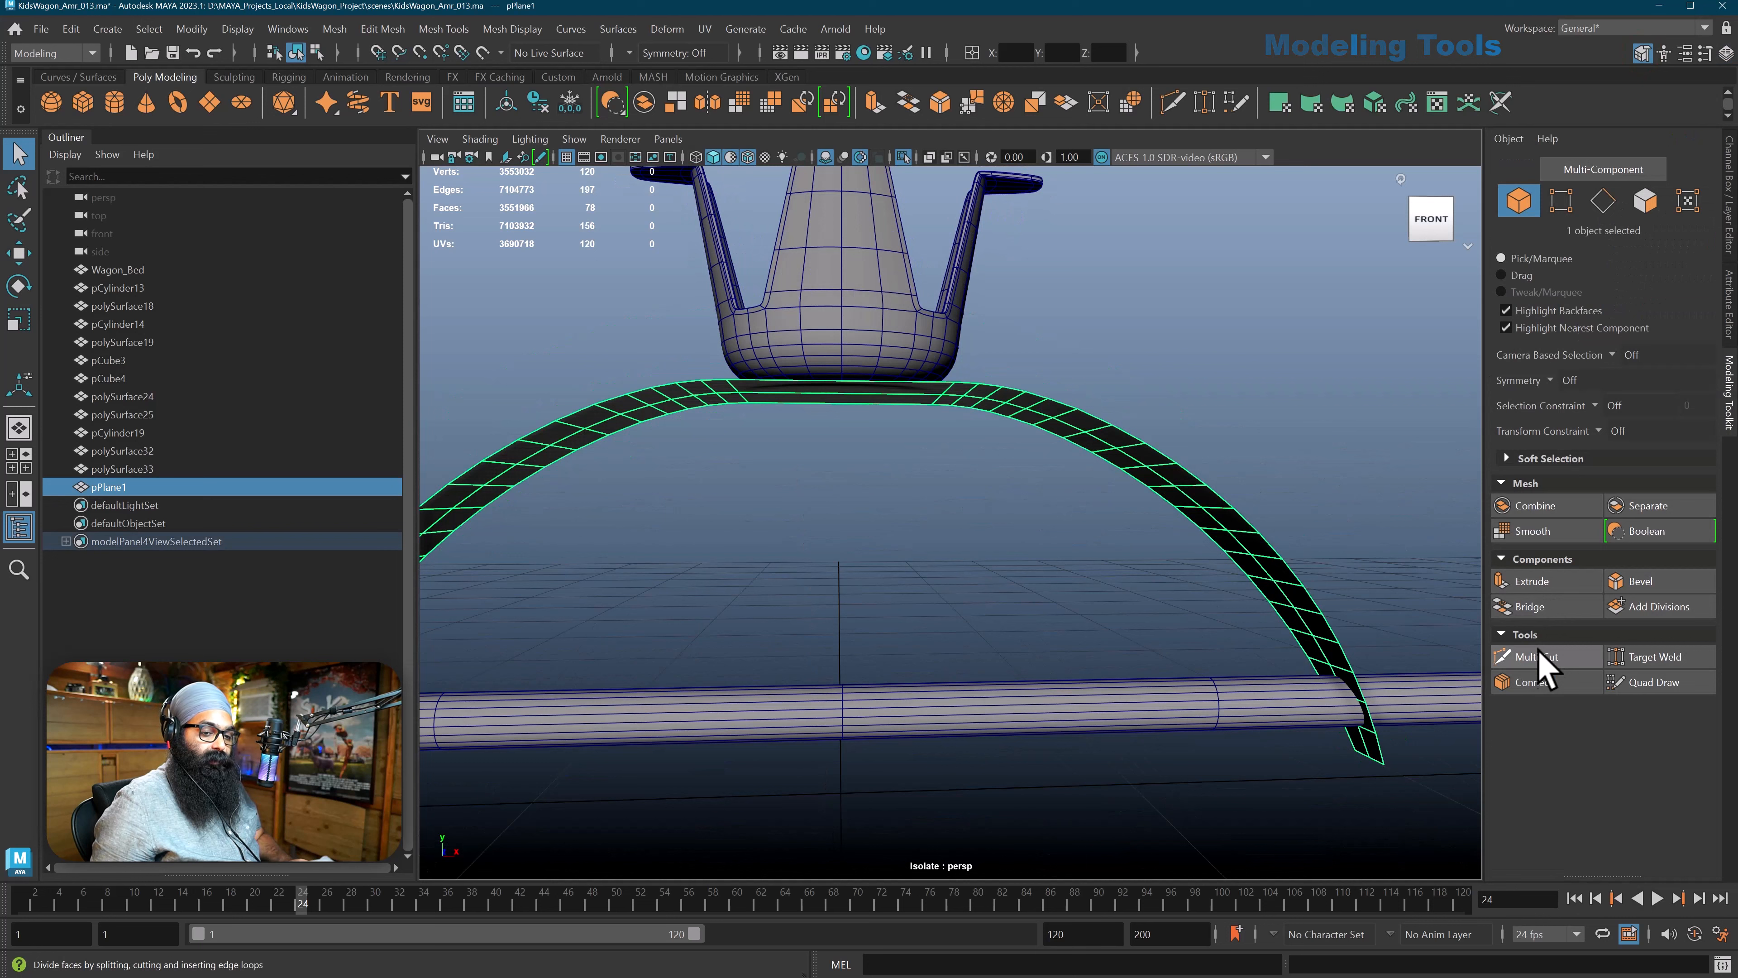
left_click(1539, 656)
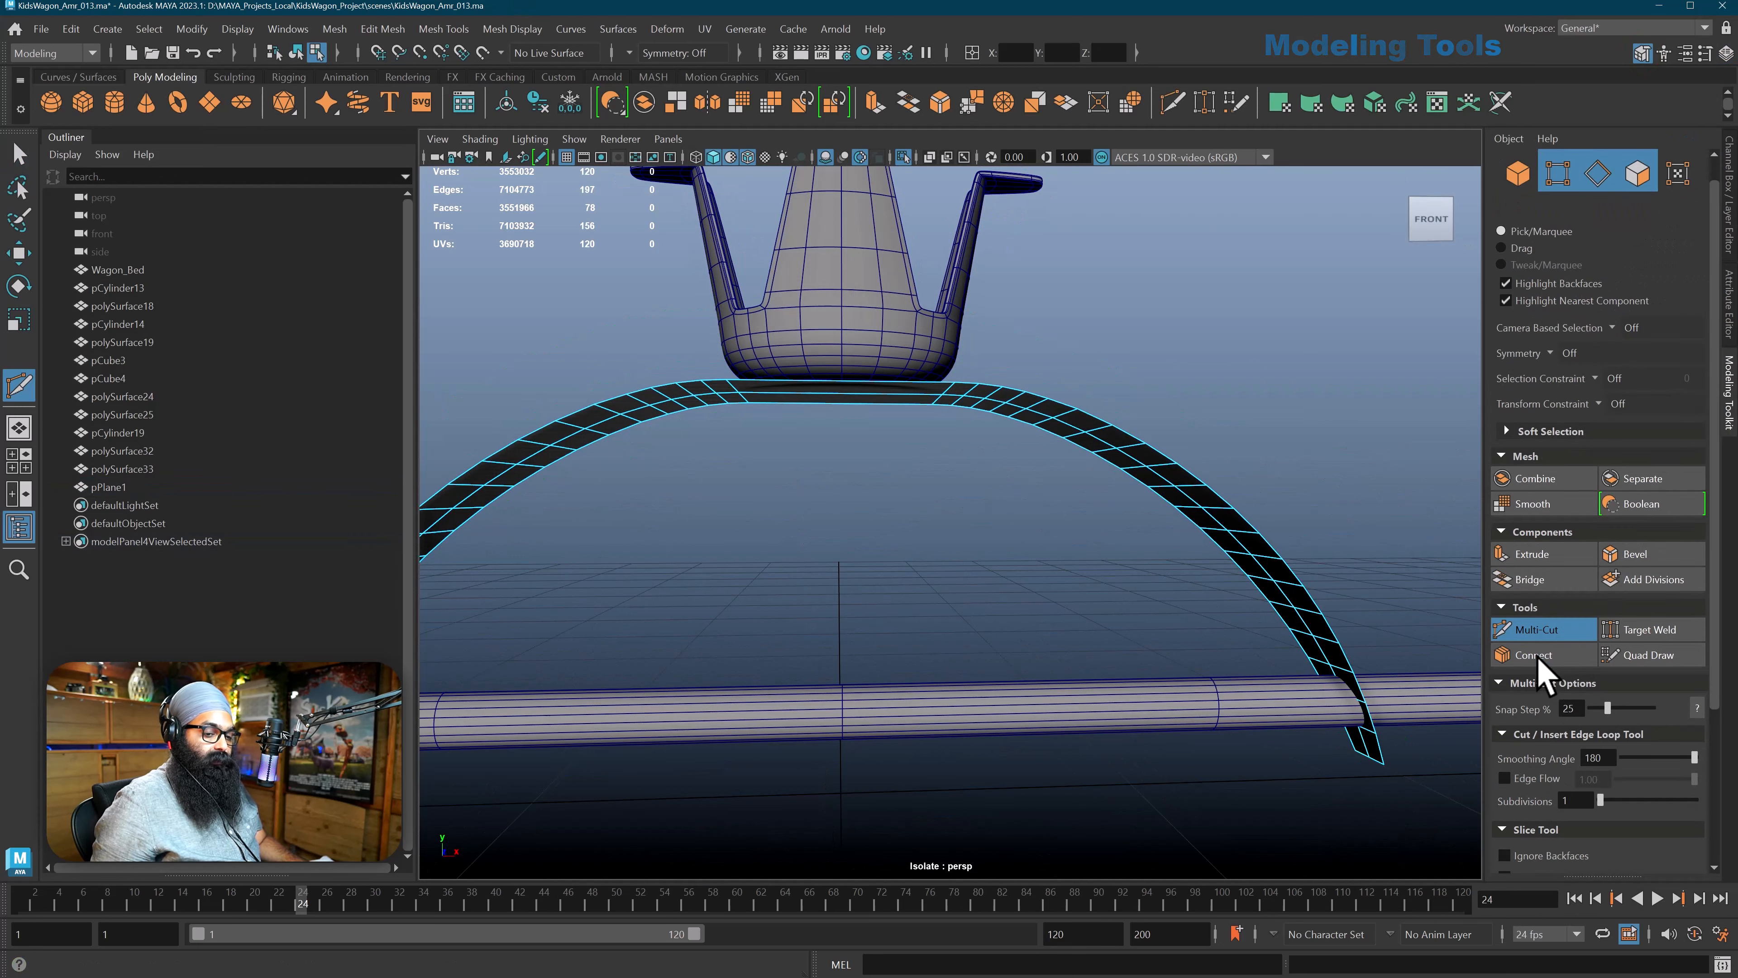
left_click_drag(879, 485, 873, 481, "alt")
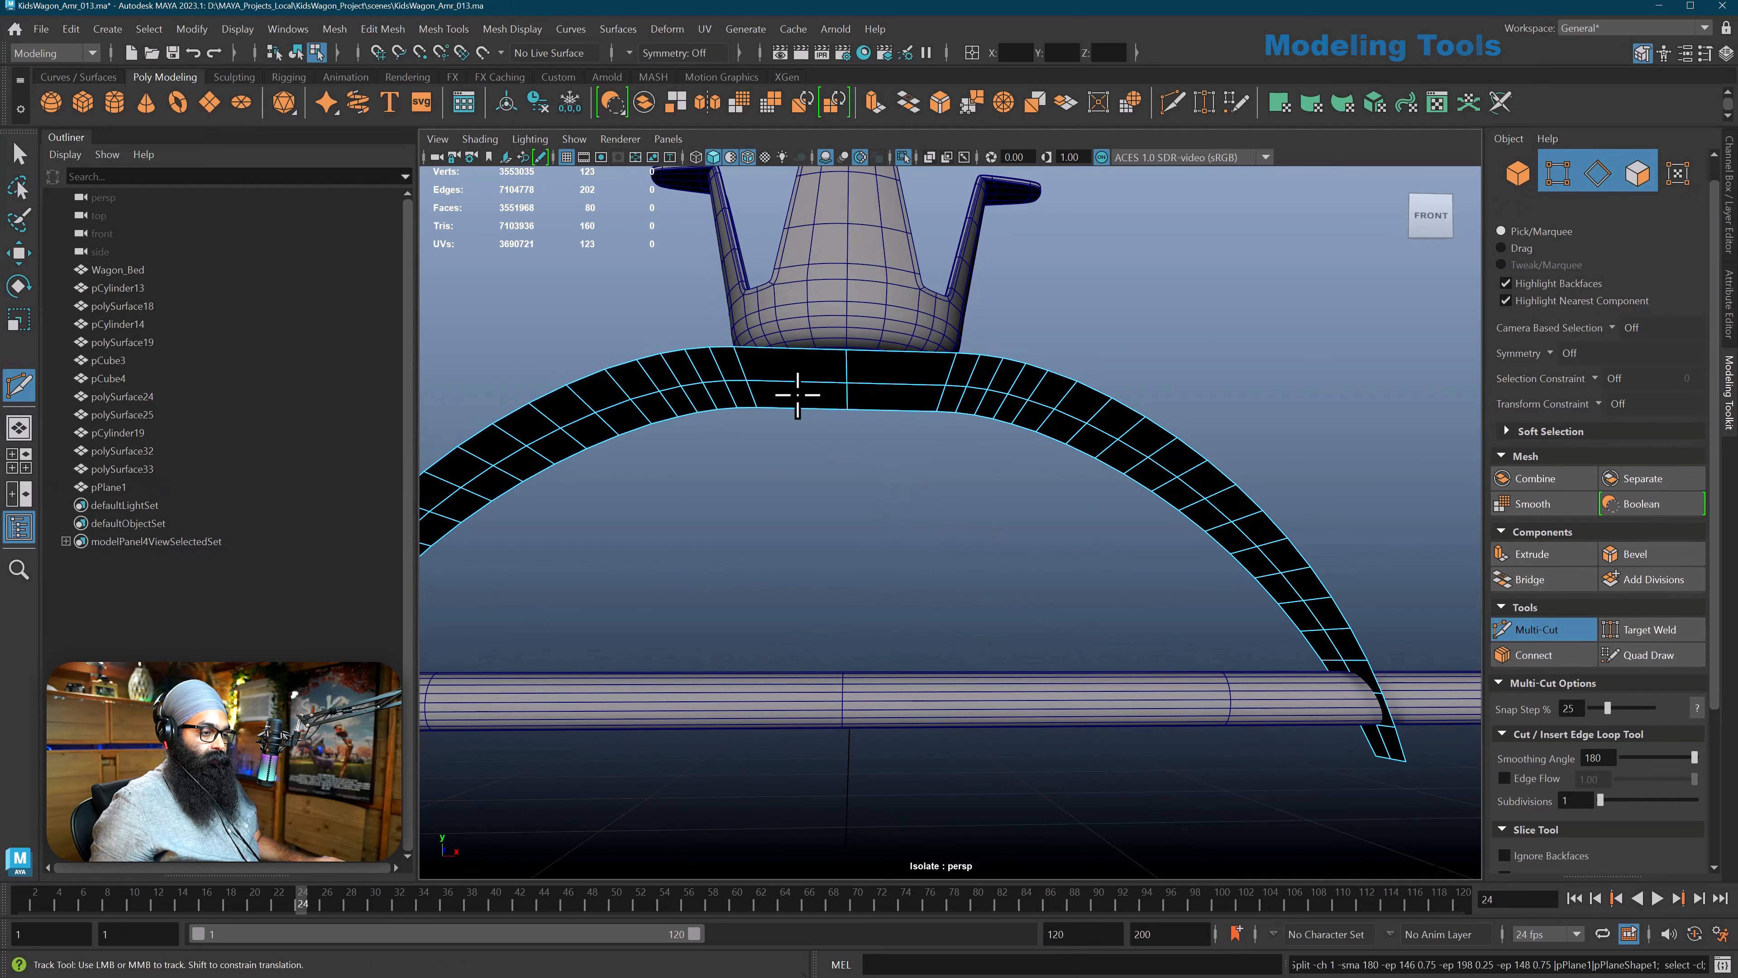
left_click(793, 387, "ctrl")
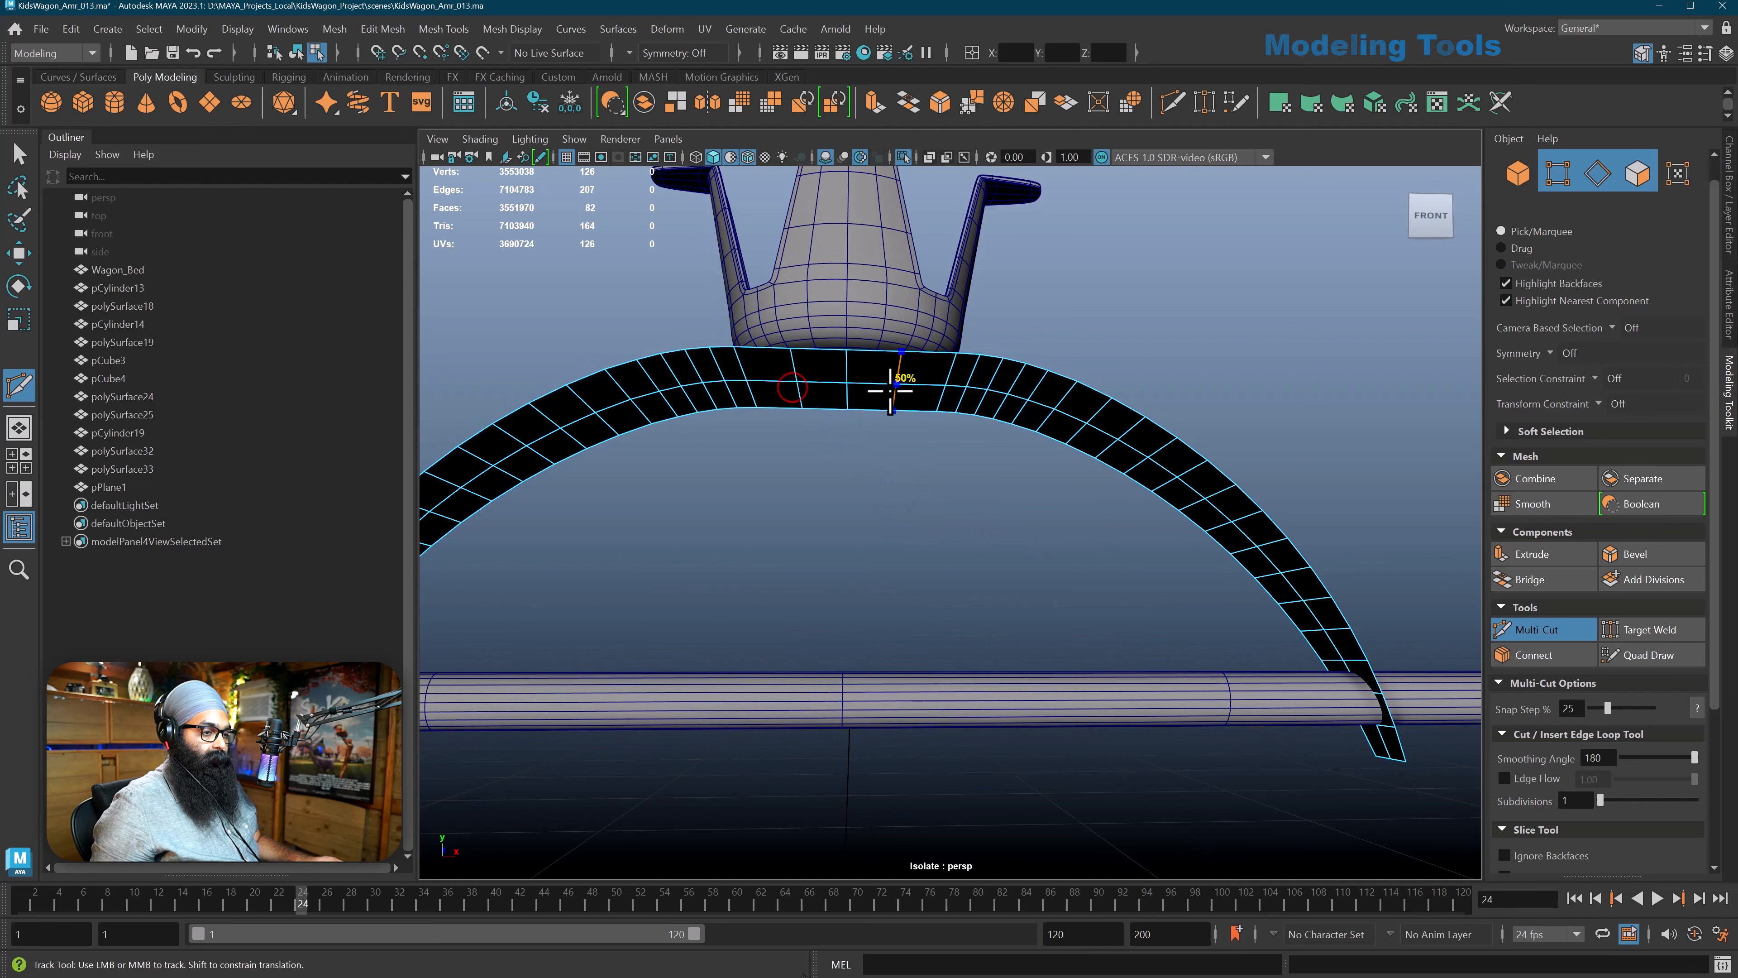
left_click(890, 391, "ctrl")
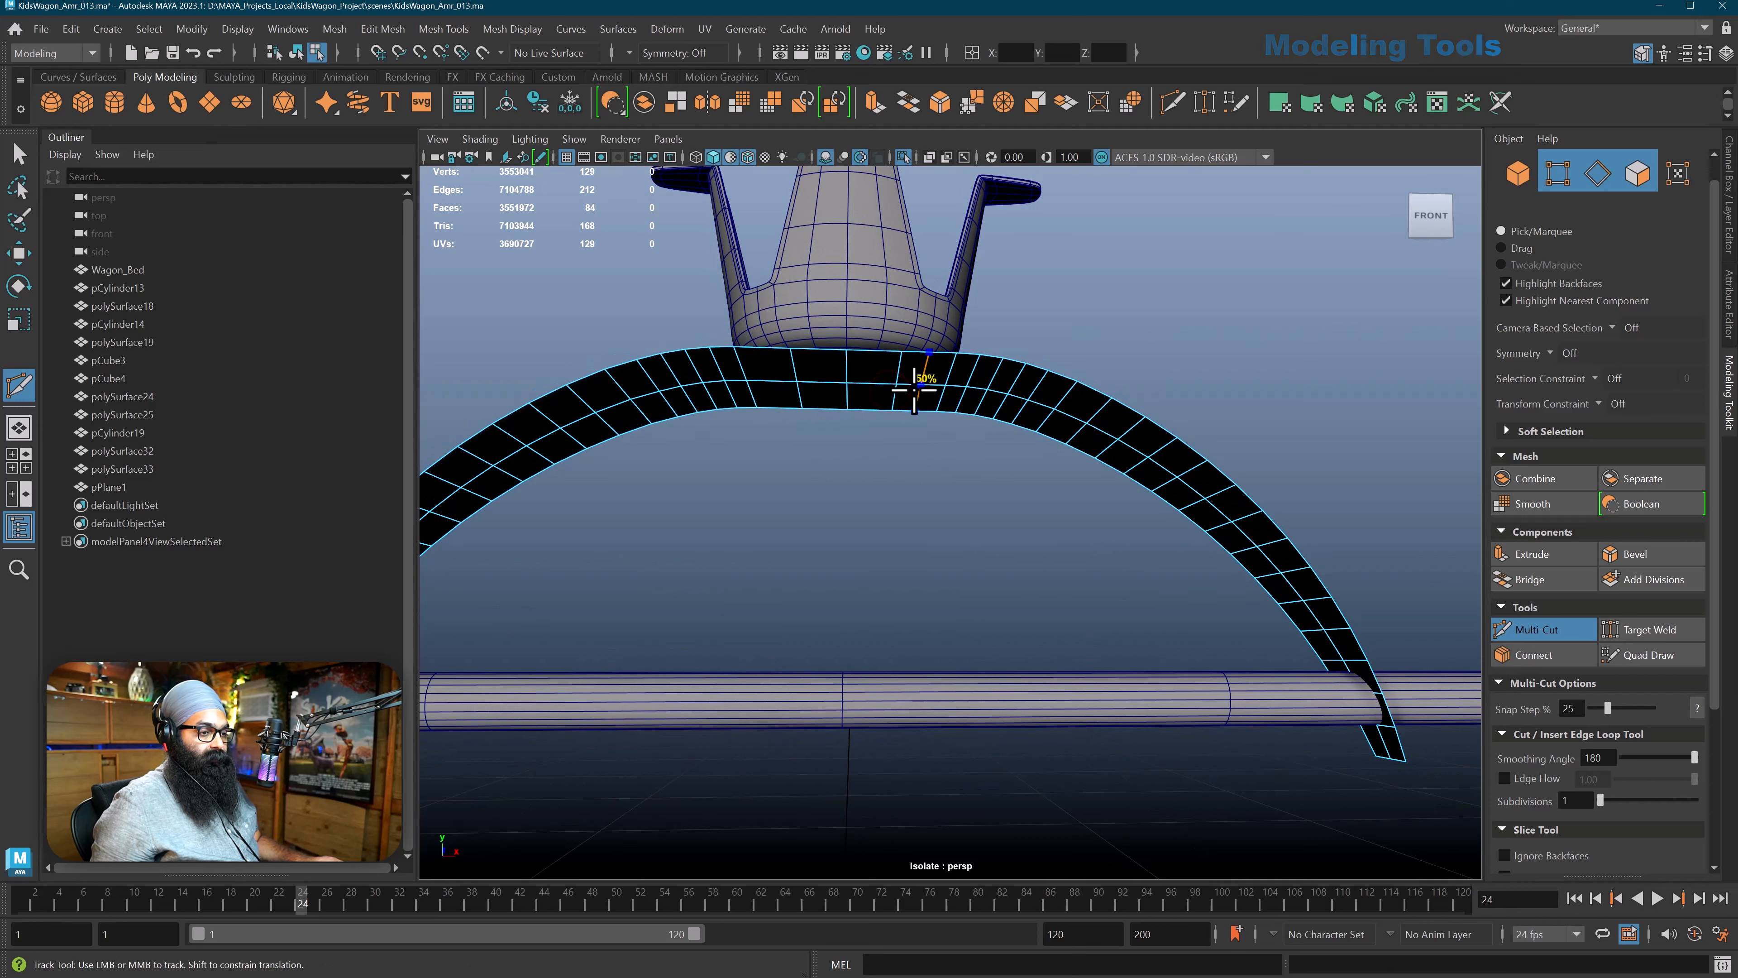
left_click(912, 389, "ctrl")
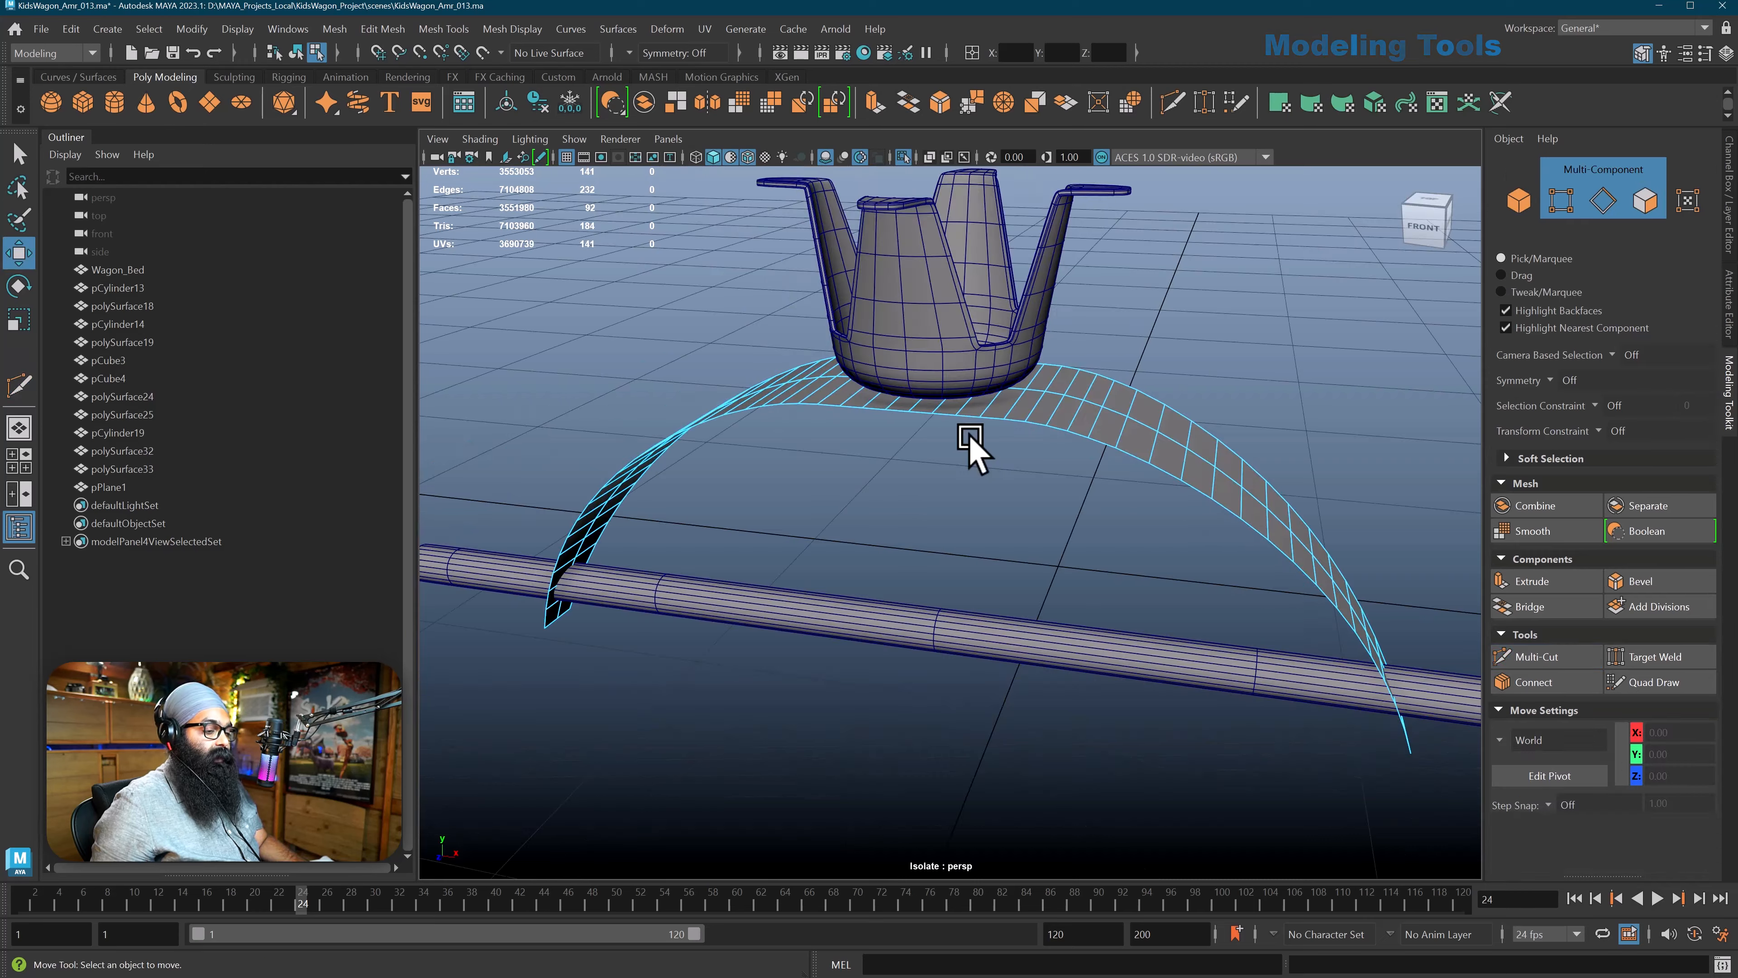
scroll(967, 432, "up", 2)
left_click_drag(976, 415, 987, 410, "alt")
right_click(988, 409)
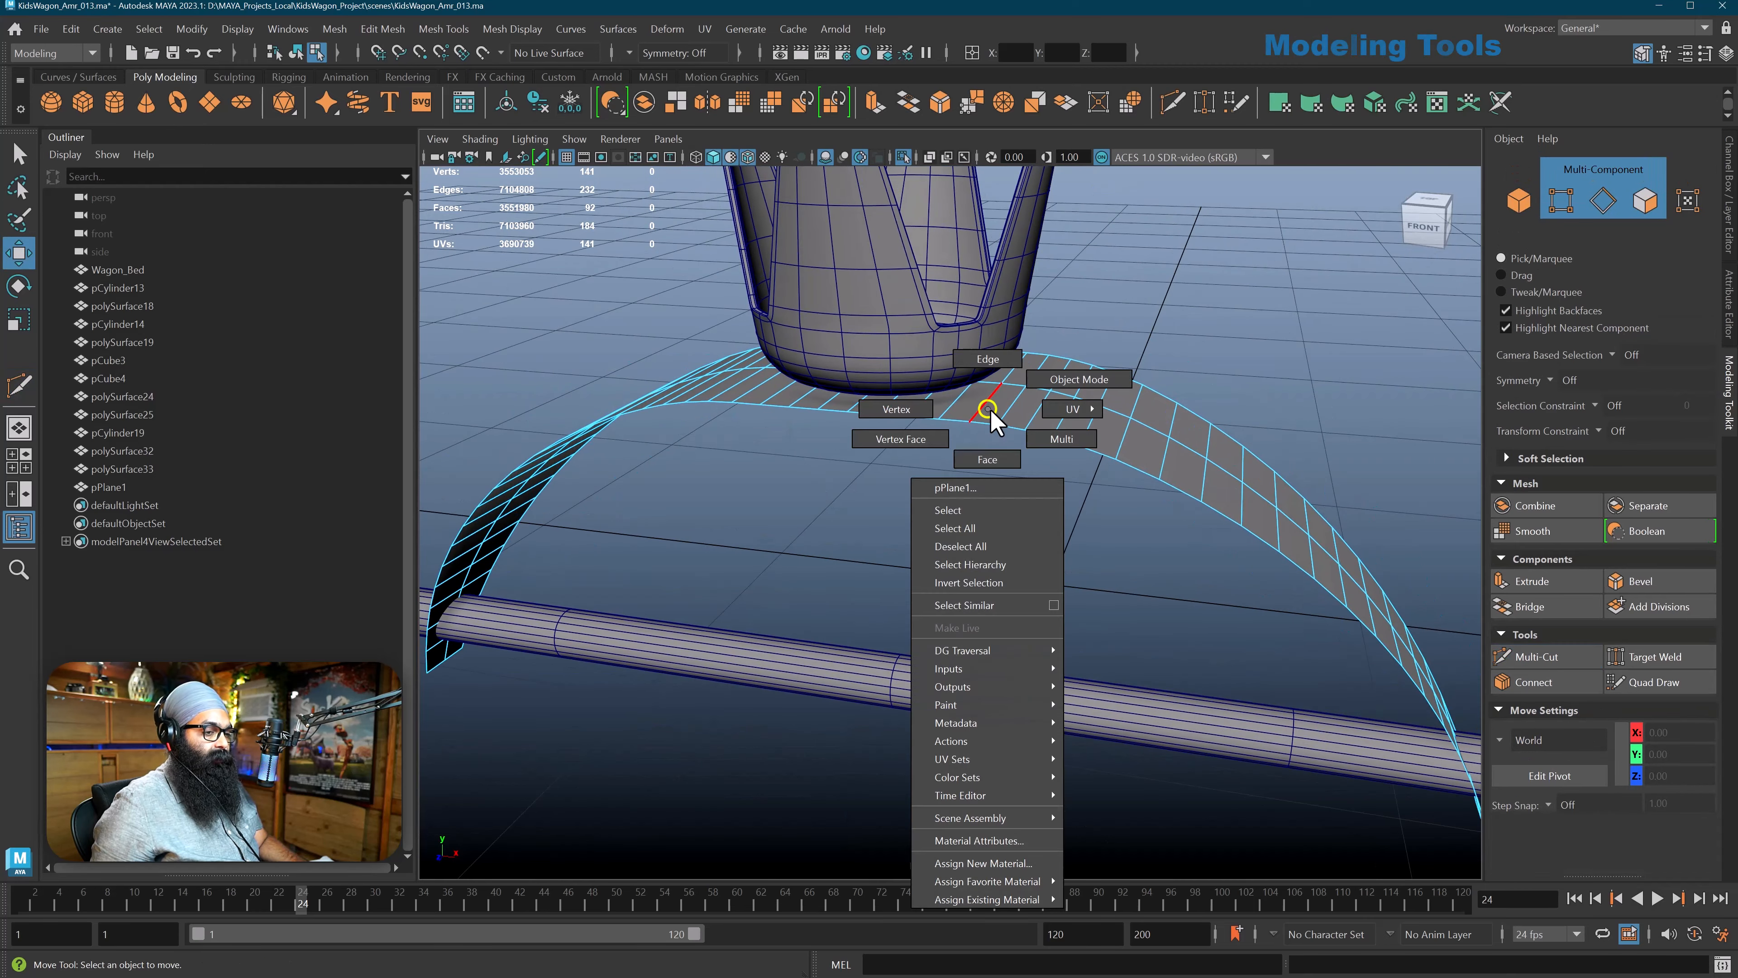
right_click_drag(989, 410, 1021, 414)
left_click_drag(918, 478, 896, 409)
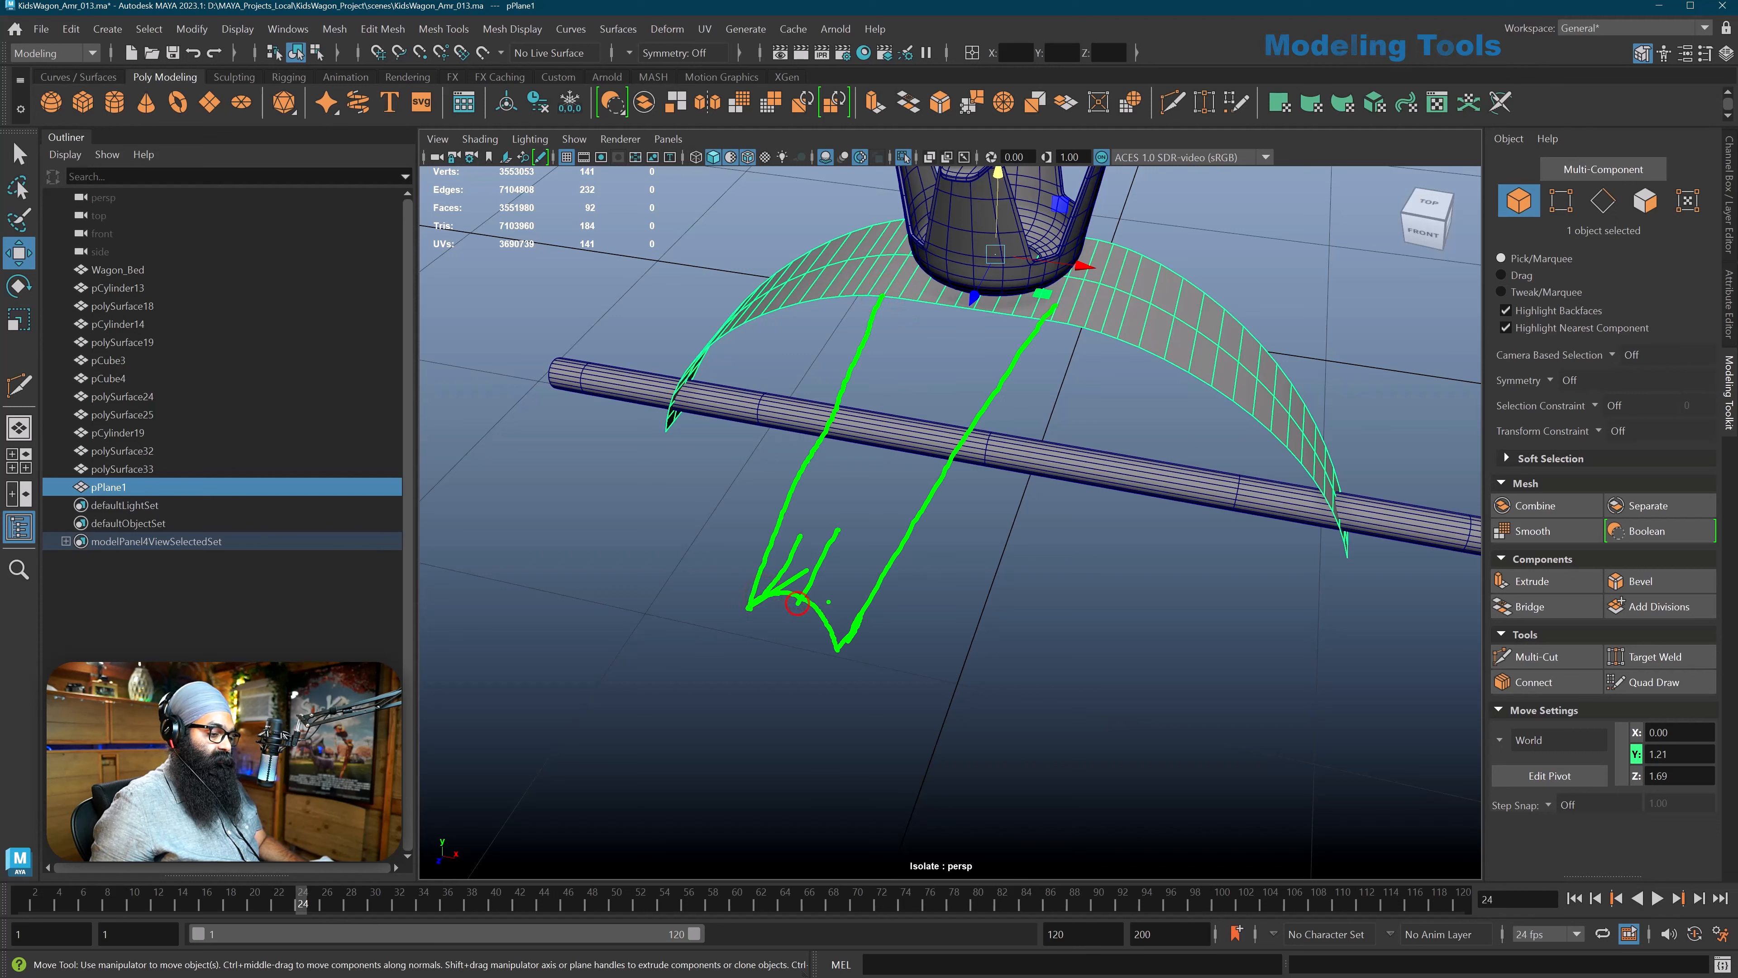
key("Escape")
Extrude the 14 front border edges of the strip's flat span forward over the axle and narrow the new end slightly.
right_click_drag(908, 363, 905, 315)
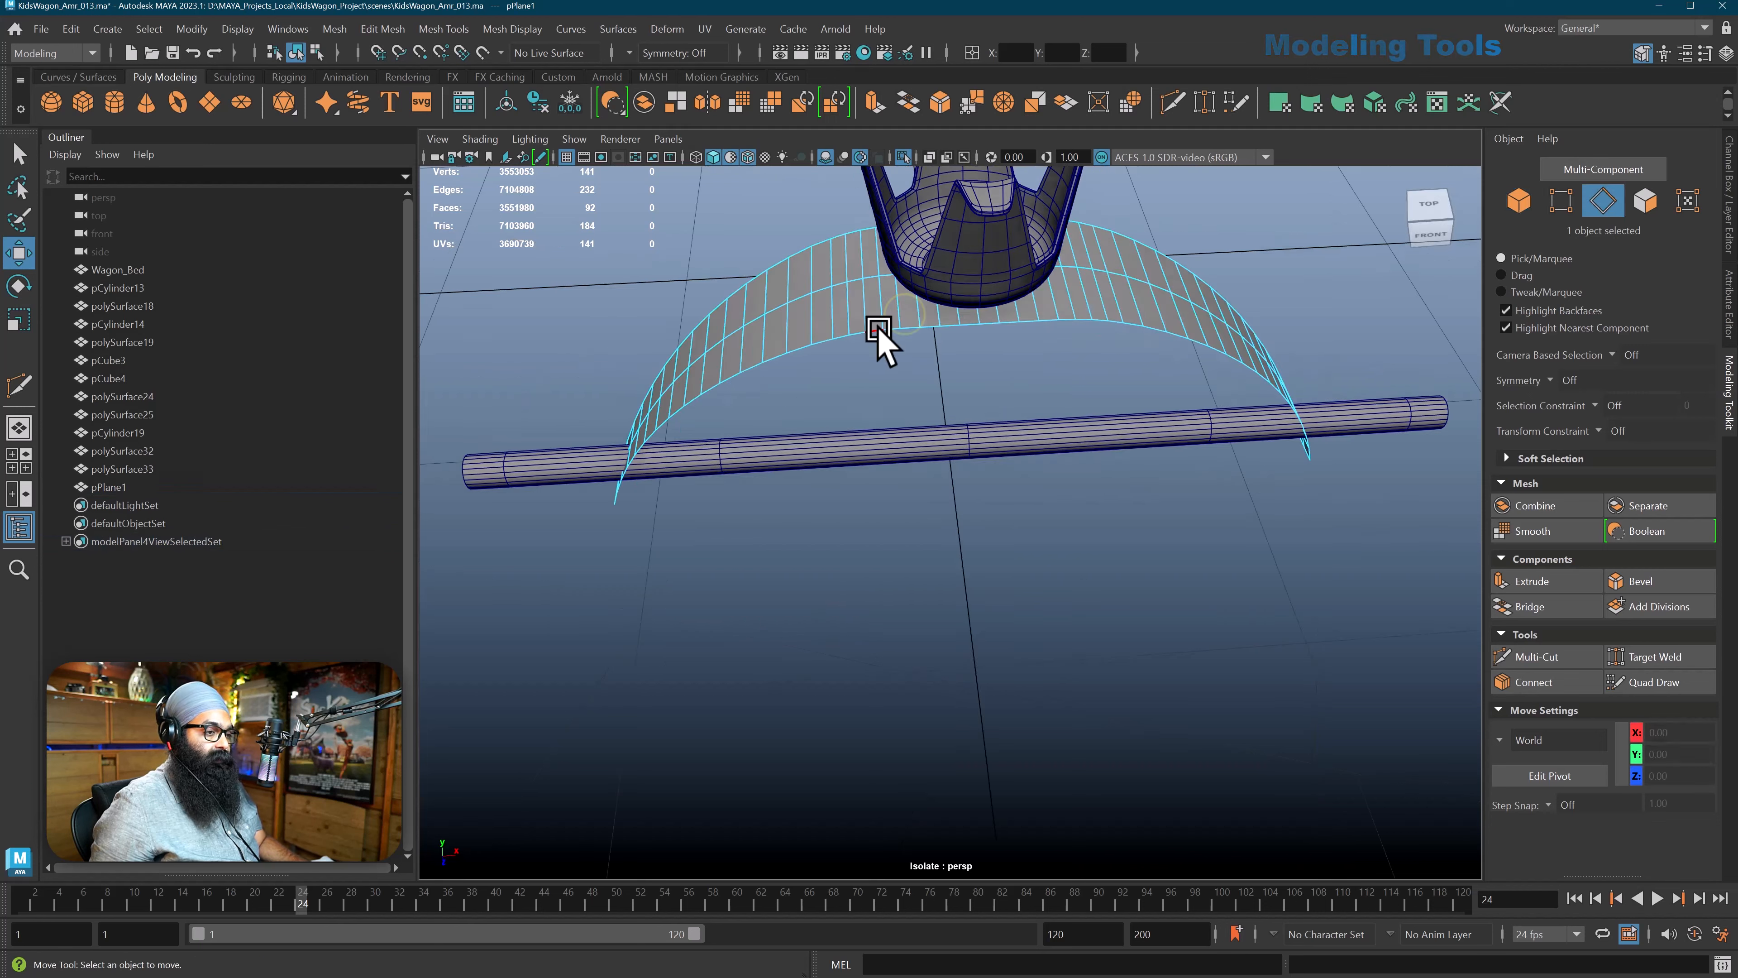
left_click(864, 332)
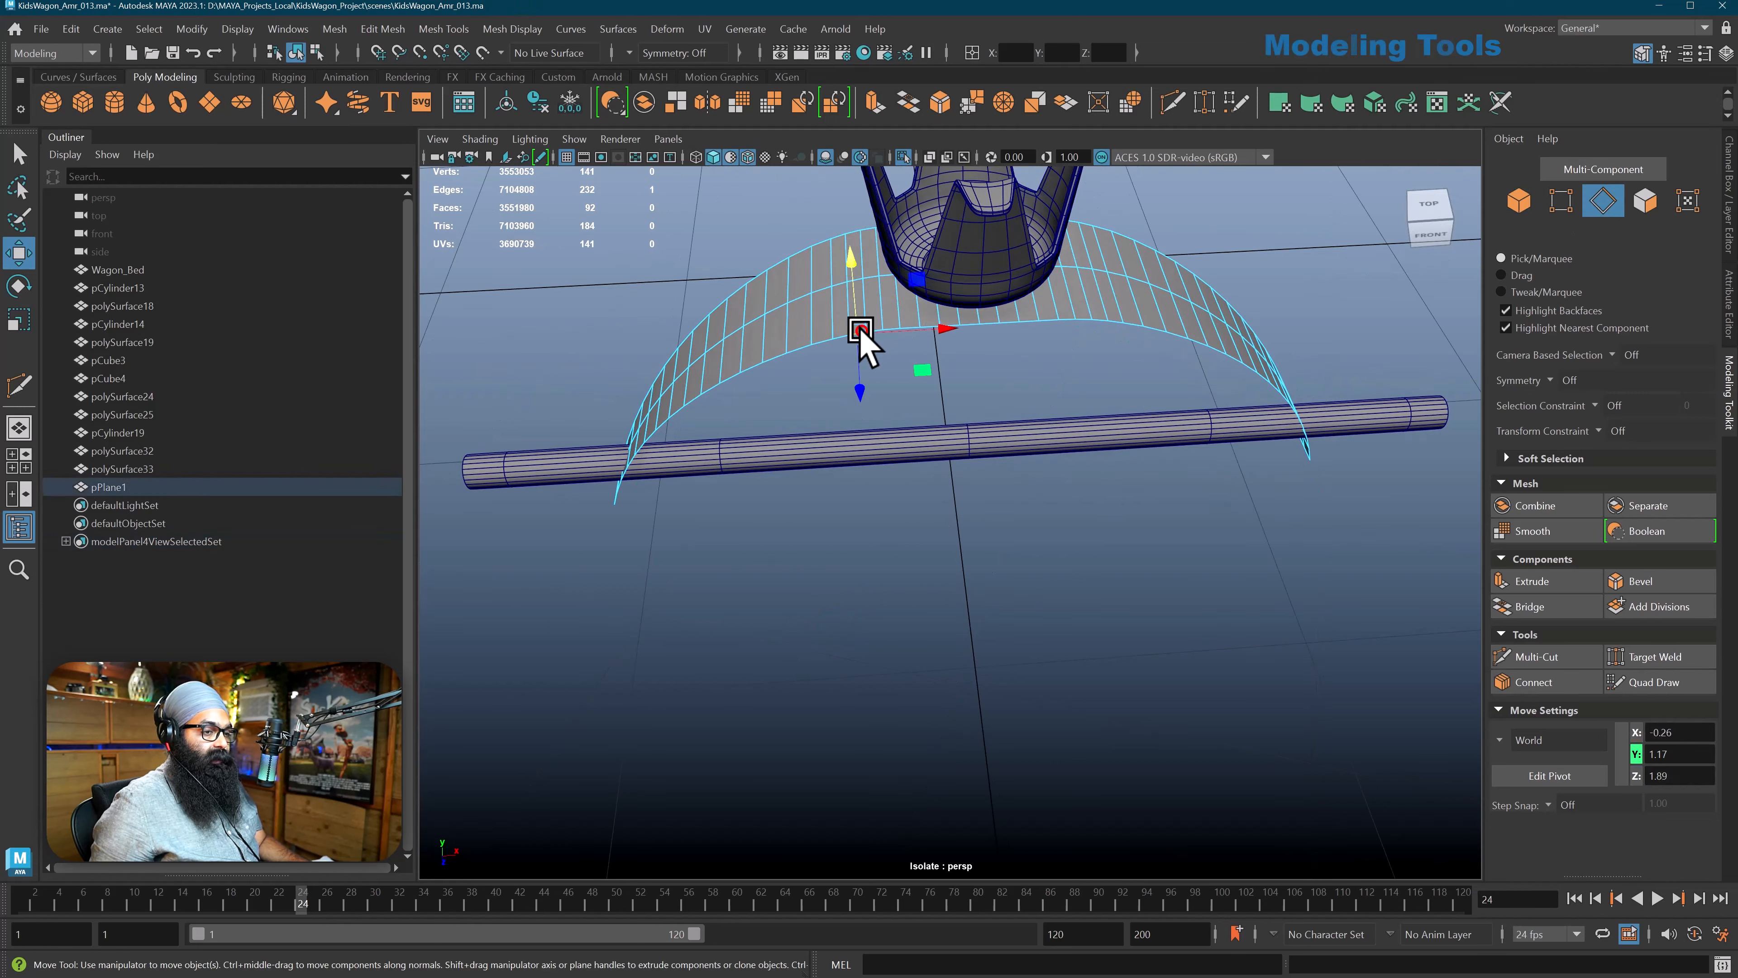
double_click(1088, 328, "shift")
left_click_drag(1009, 367, 974, 428, "alt")
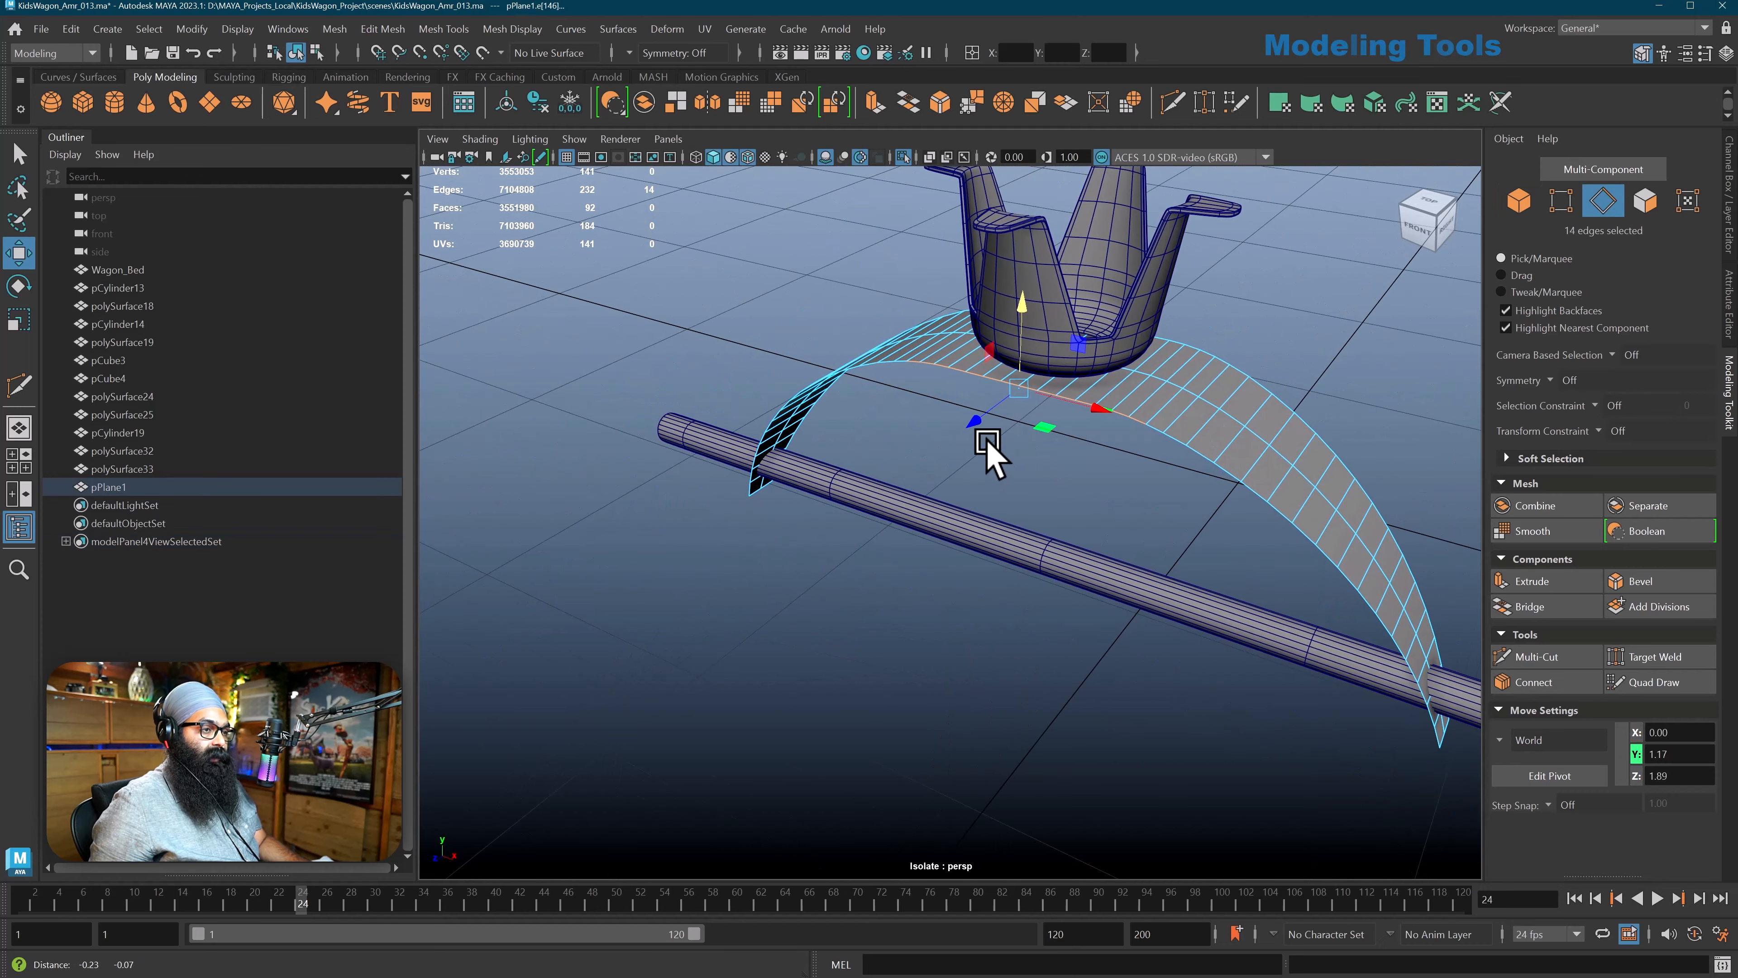
left_click(873, 104)
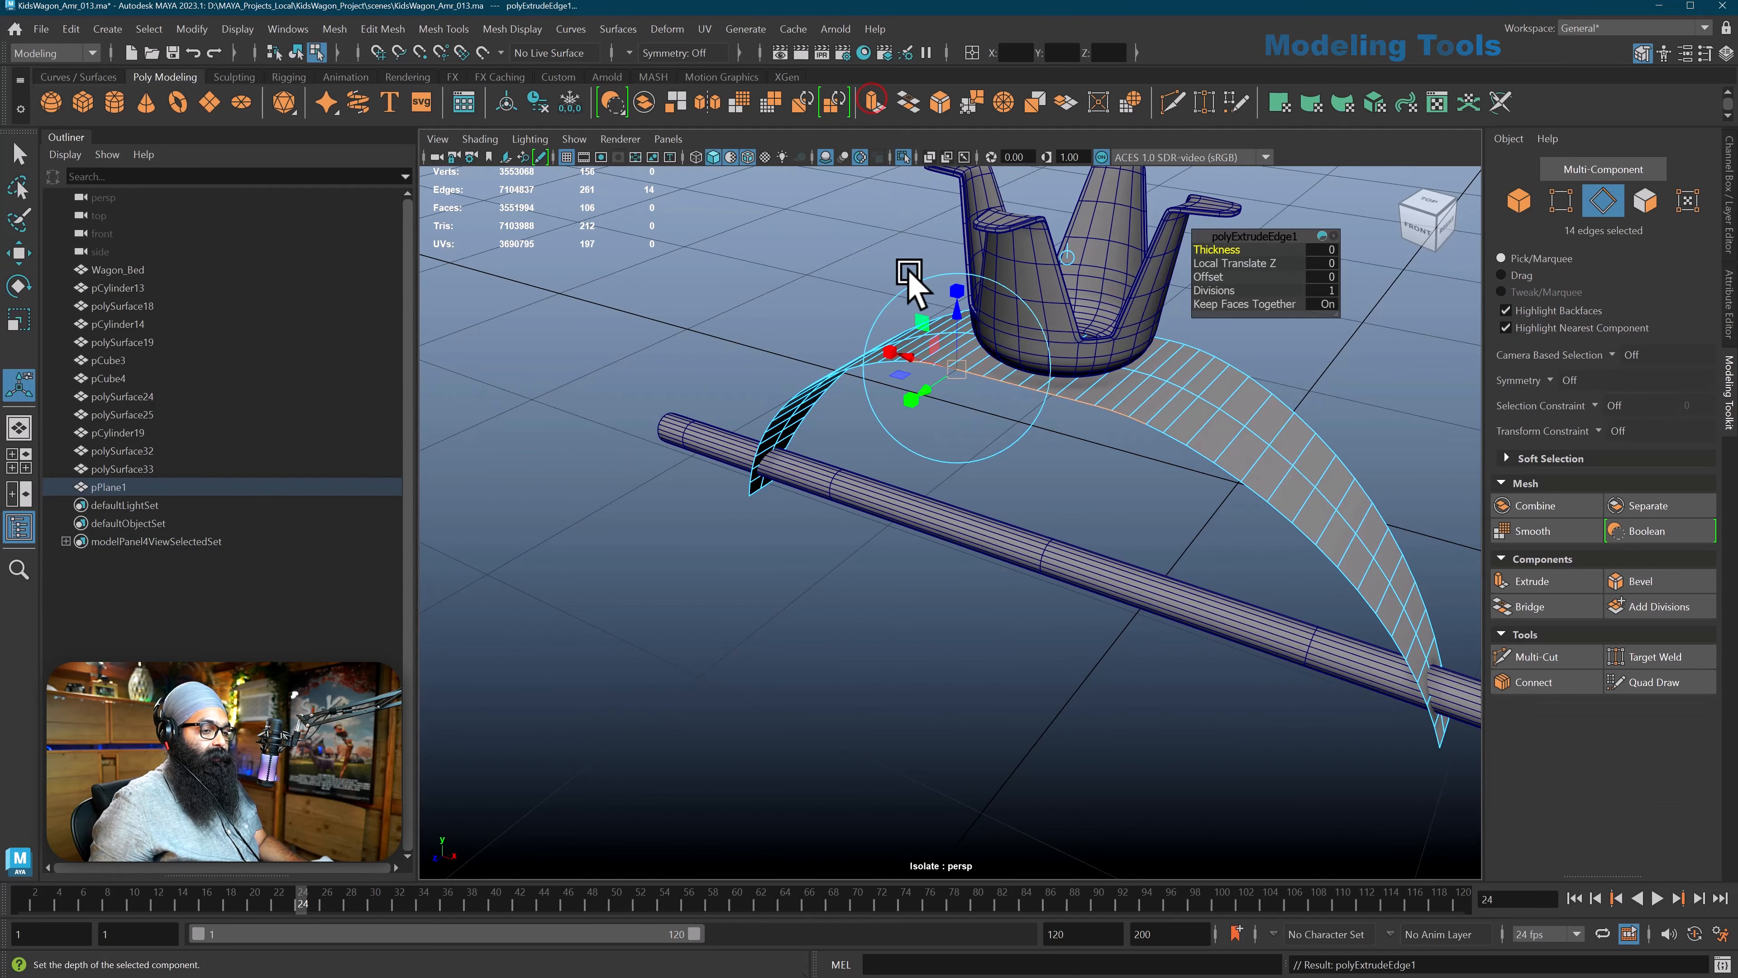
left_click_drag(925, 417, 937, 427, "alt")
key("w")
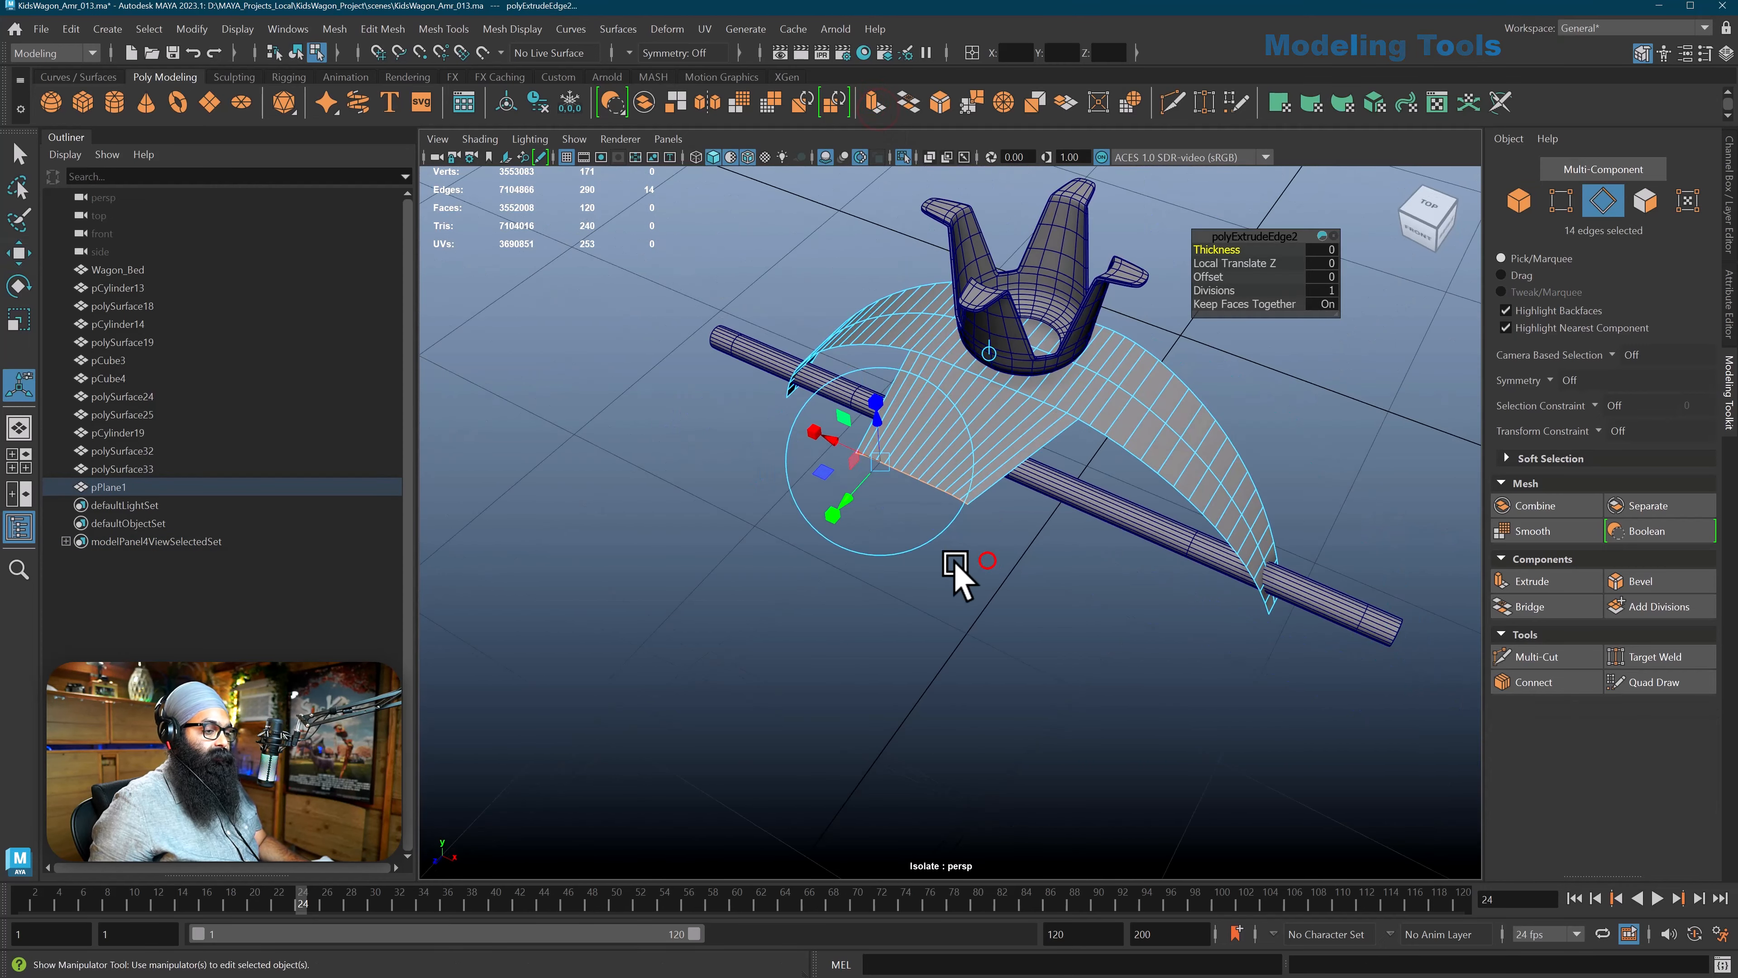
Extrude the new end edges a second time, pull them farther forward and scale them narrower across the width.
key("w")
middle_click_drag(853, 528, 698, 690)
key("r")
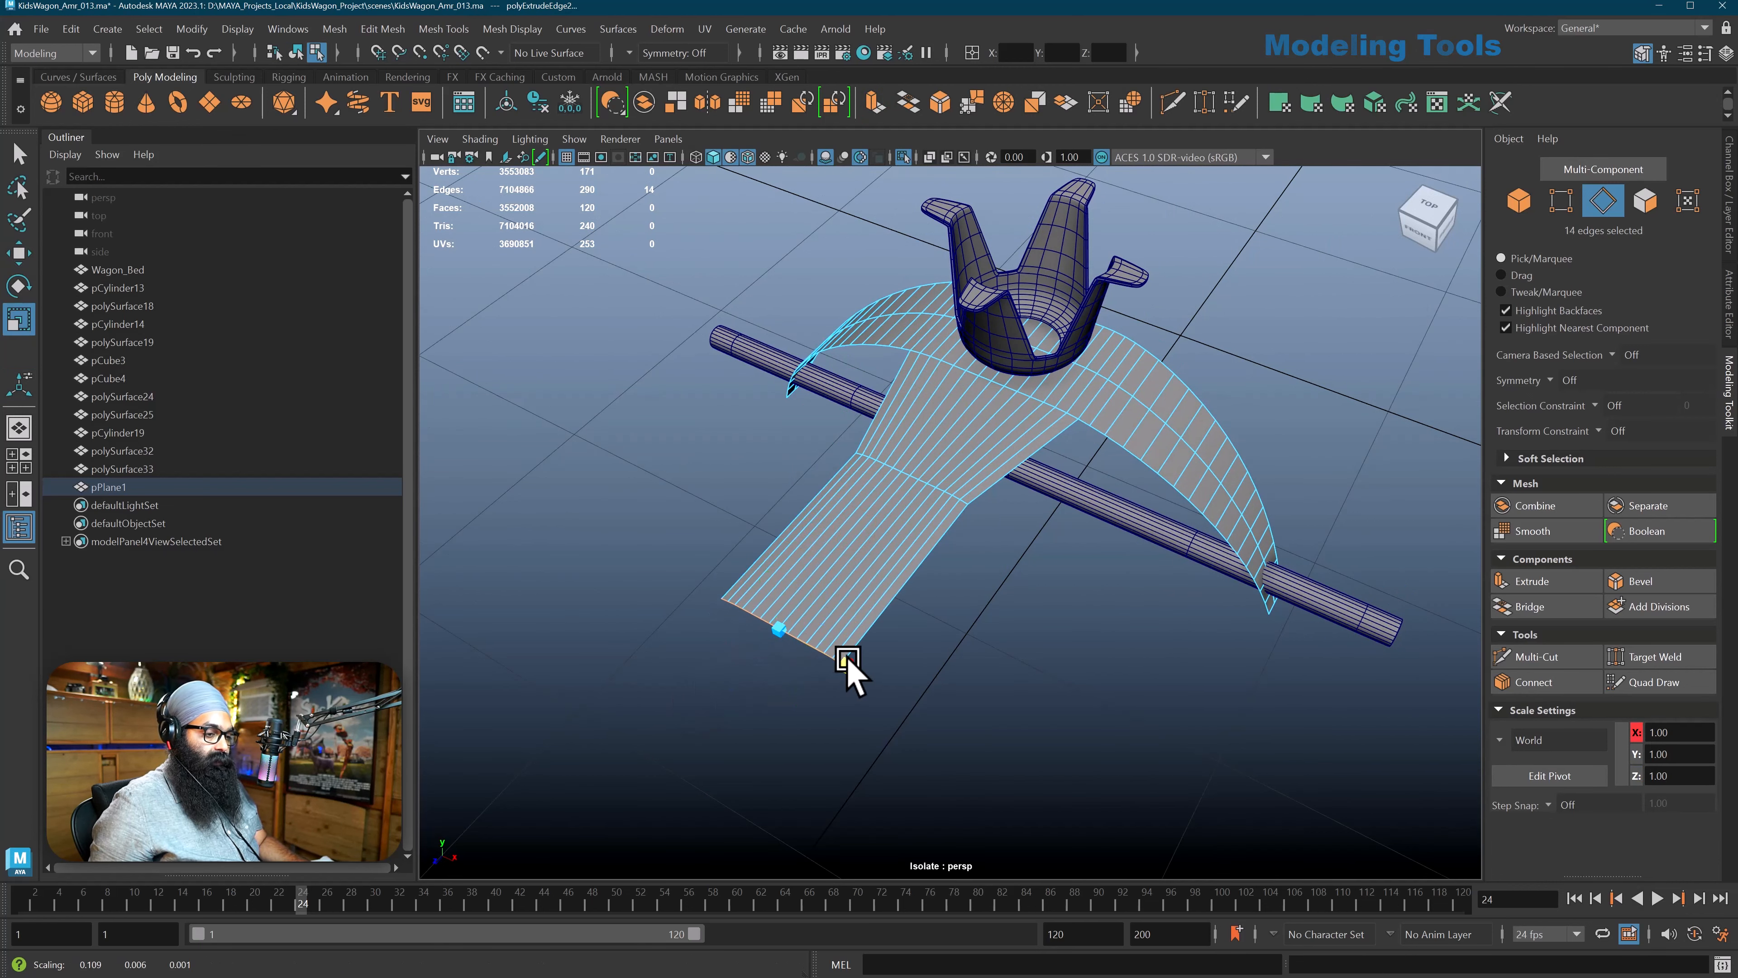
middle_click_drag(846, 668, 813, 640)
left_click_drag(813, 638, 814, 643)
left_click_drag(814, 642, 815, 643)
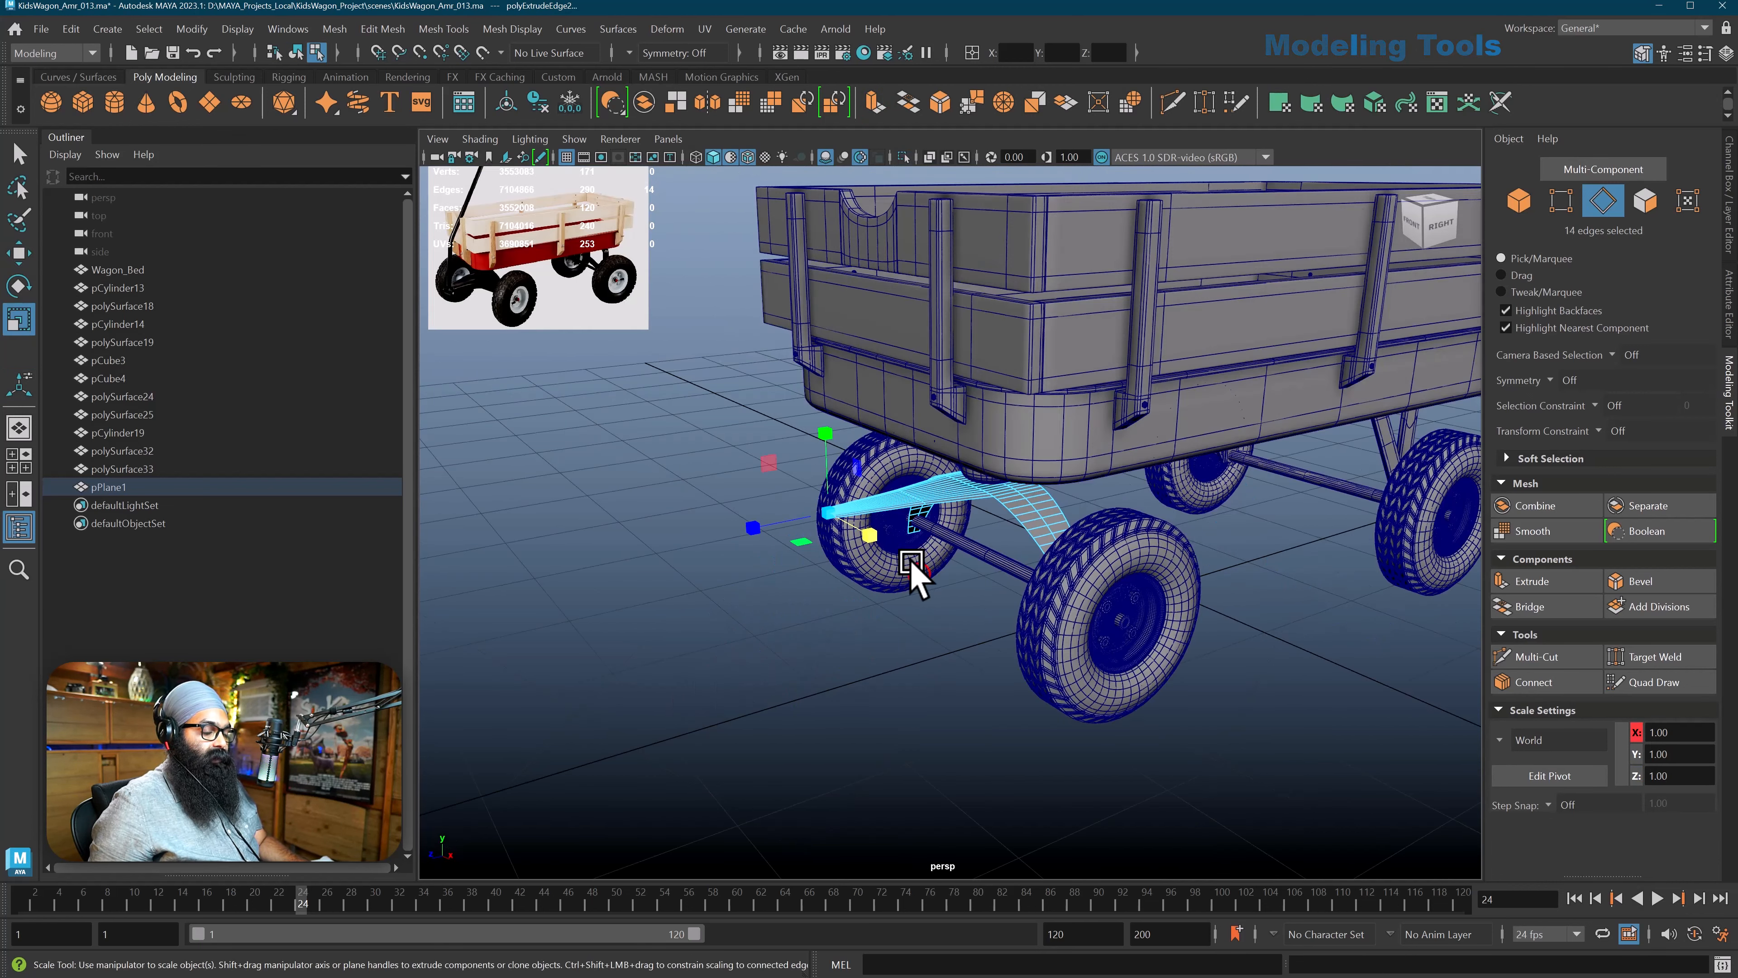
Move the extension's end edges straight forward in the side view to Z 3.06.
key("space")
left_click_drag(910, 613, 989, 620)
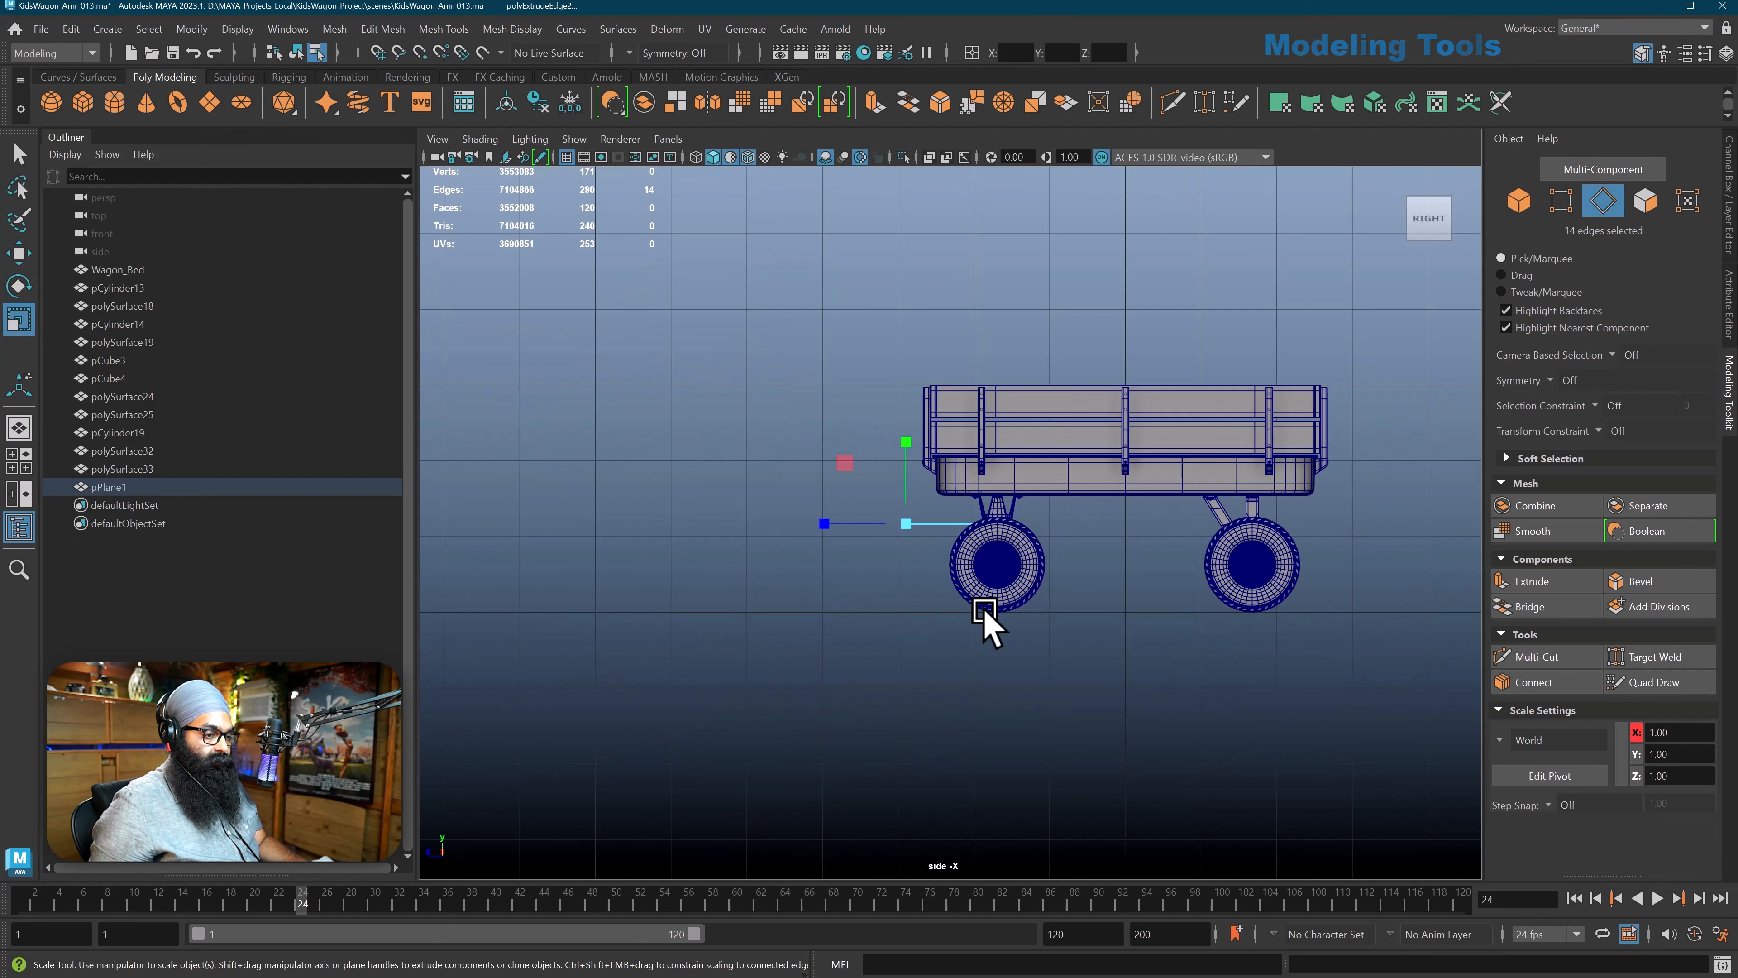
scroll(985, 613, "up", 4)
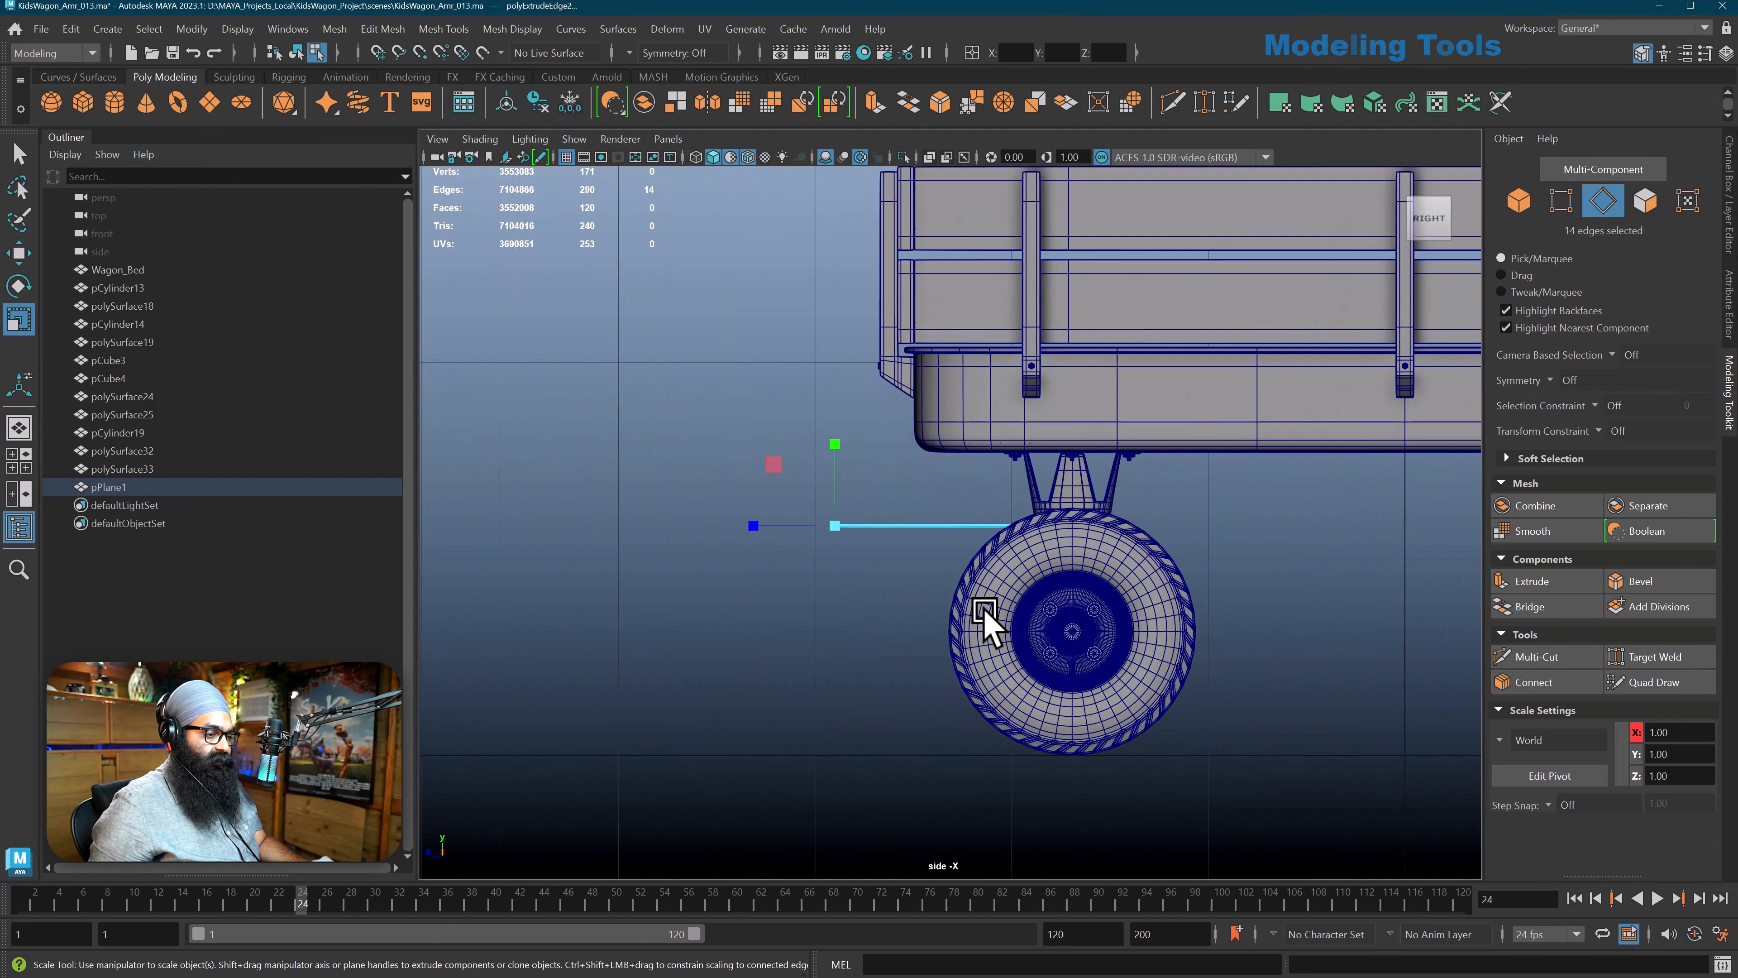
key("w")
left_click_drag(747, 526, 739, 528)
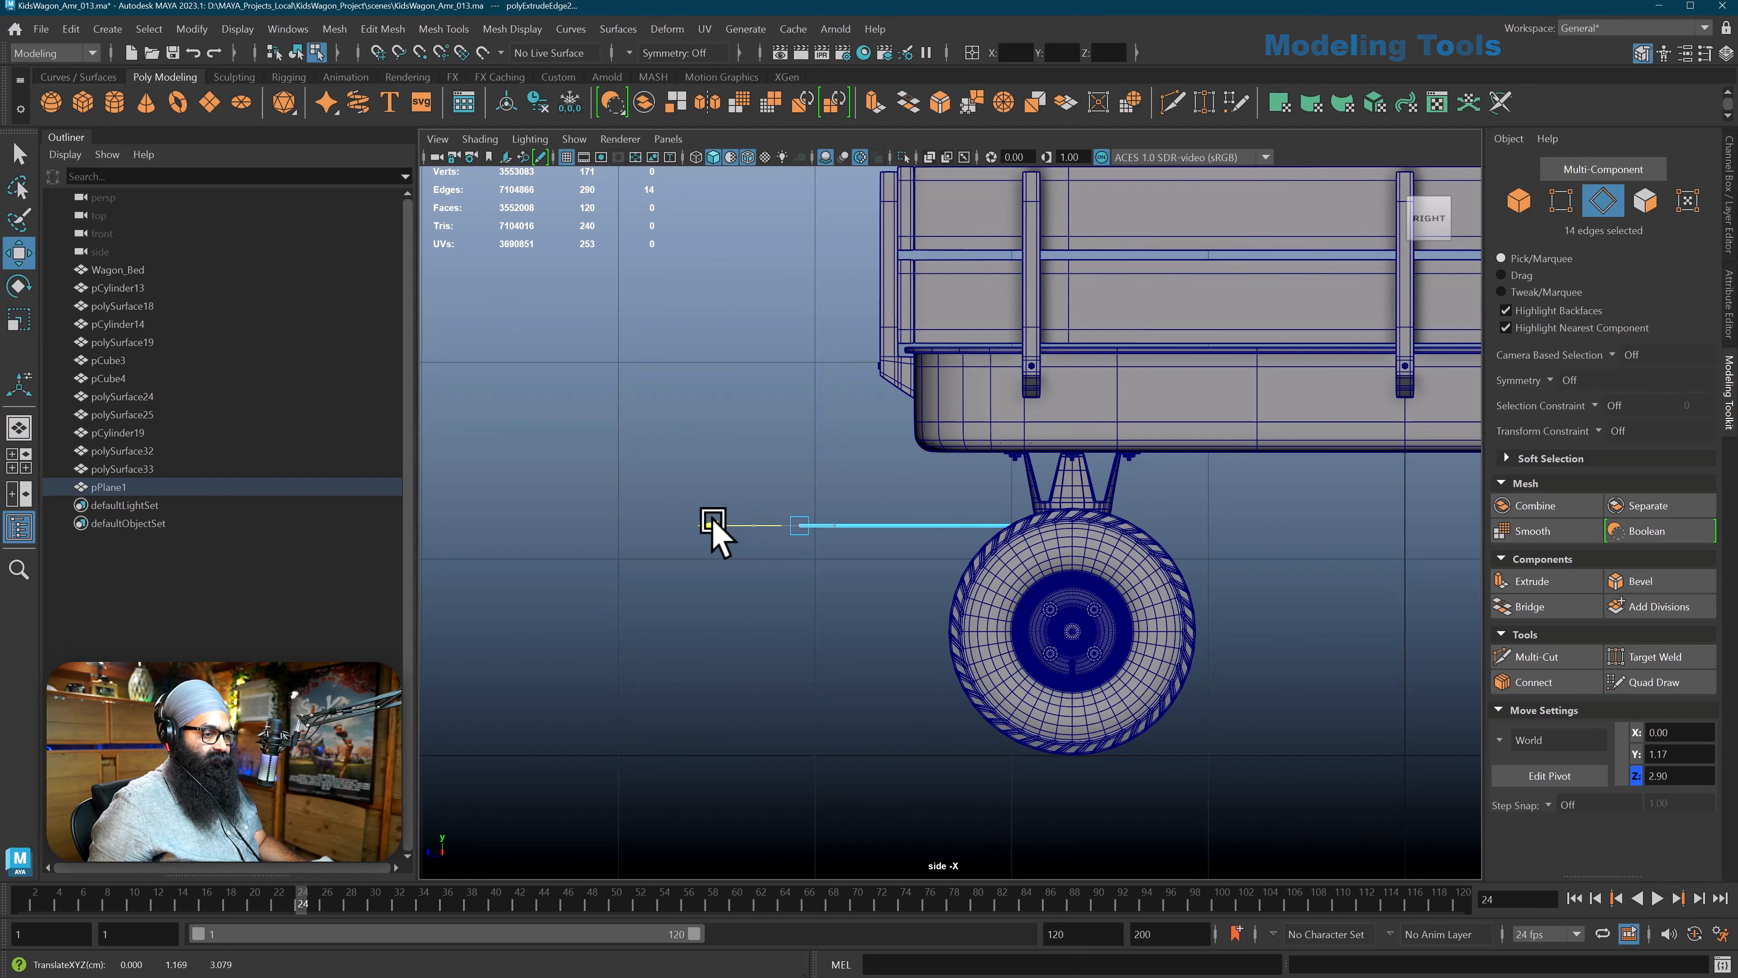
key("space")
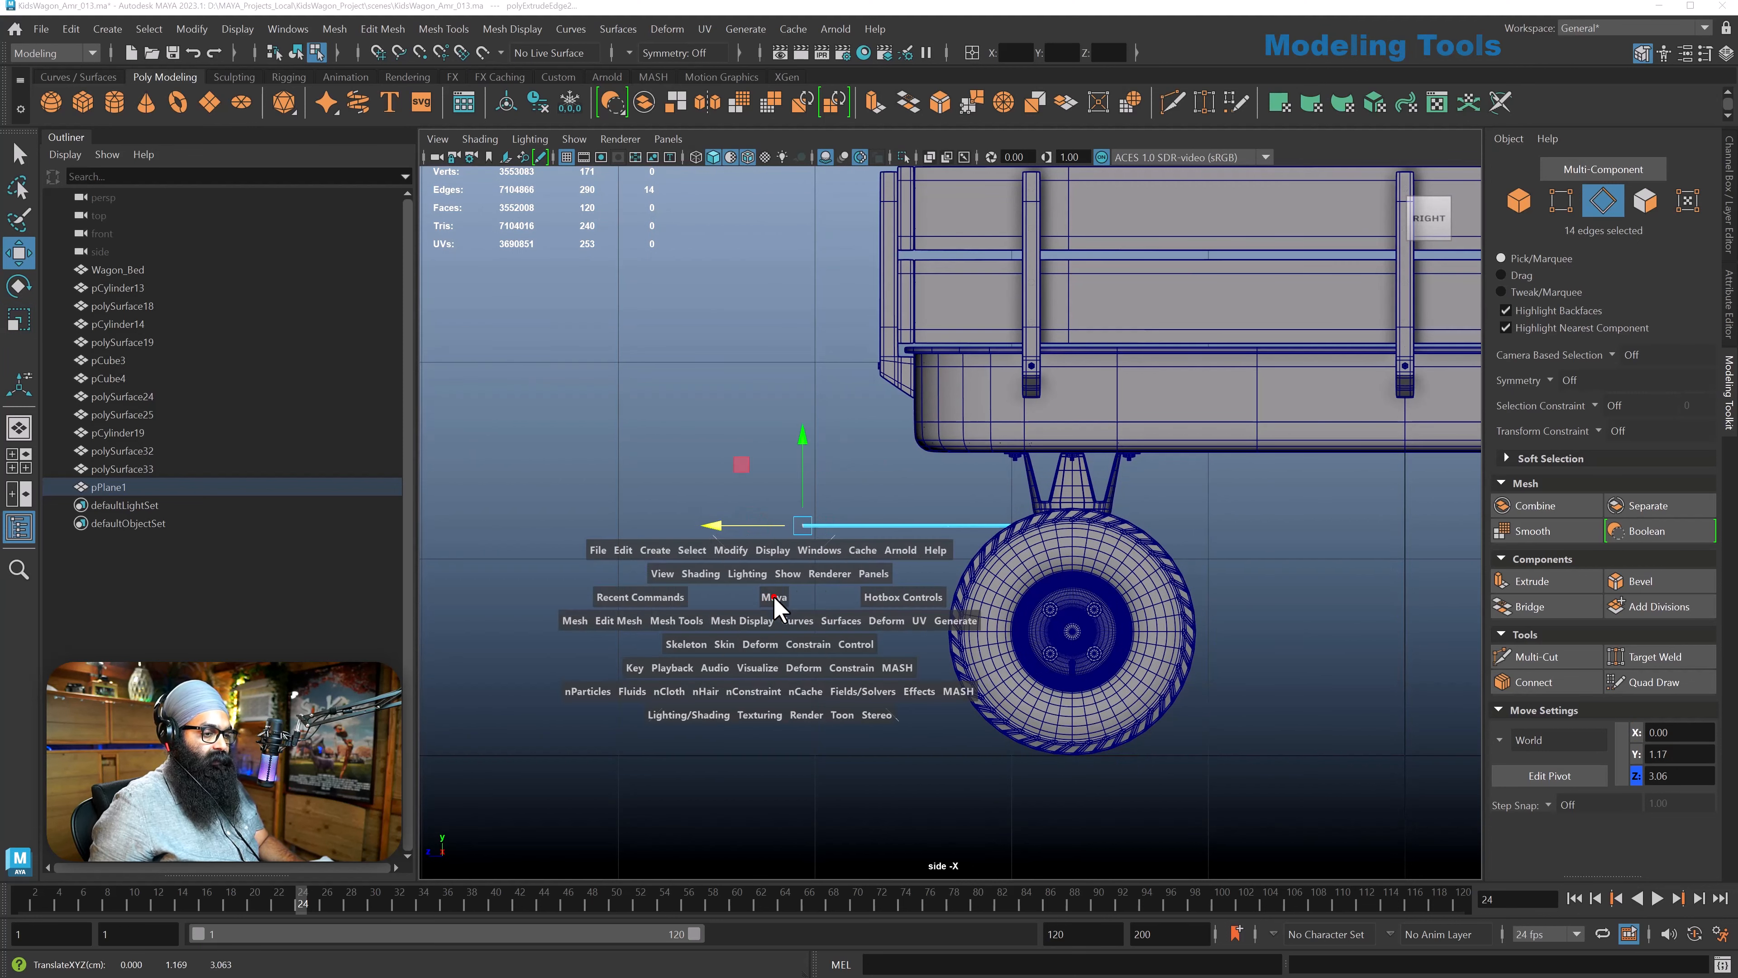
left_click_drag(776, 602, 788, 544)
Bevel the cross edge loop where the two extruded sections meet, with Fraction 0.8 and an increased segment count.
right_click_drag(802, 576, 930, 582, "alt")
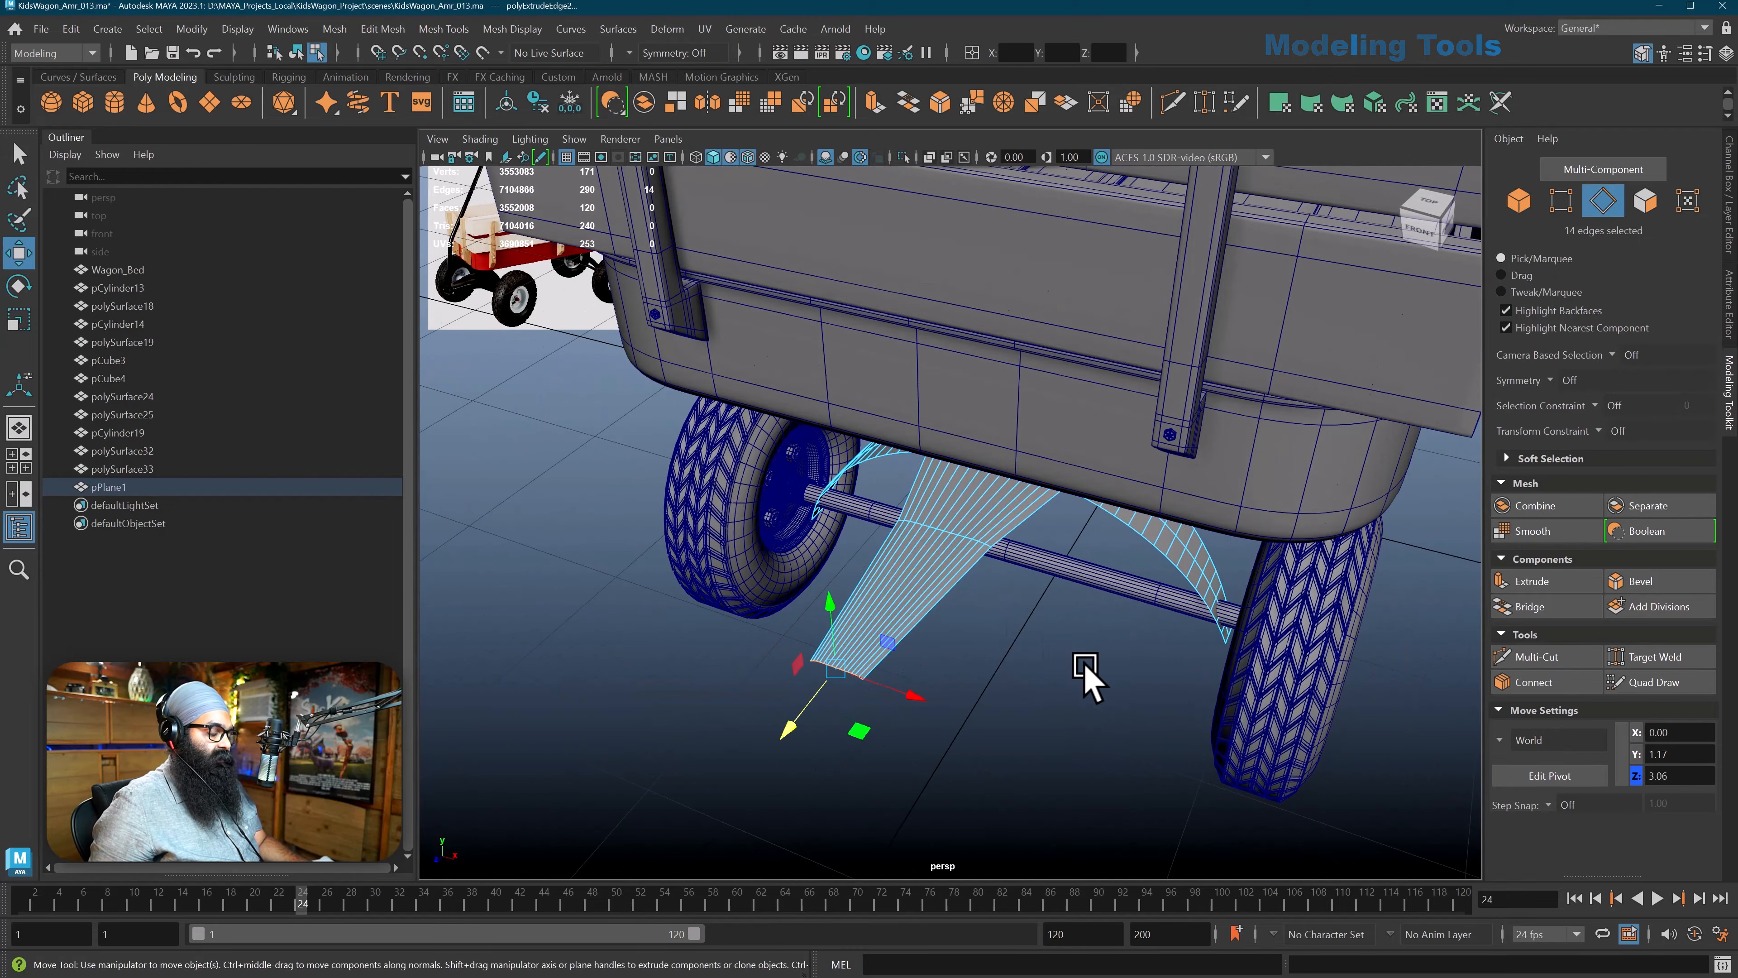
left_click_drag(1084, 666, 1067, 651, "alt")
right_click_drag(1067, 651, 1042, 568, "alt")
left_click_drag(1041, 568, 1042, 572, "alt")
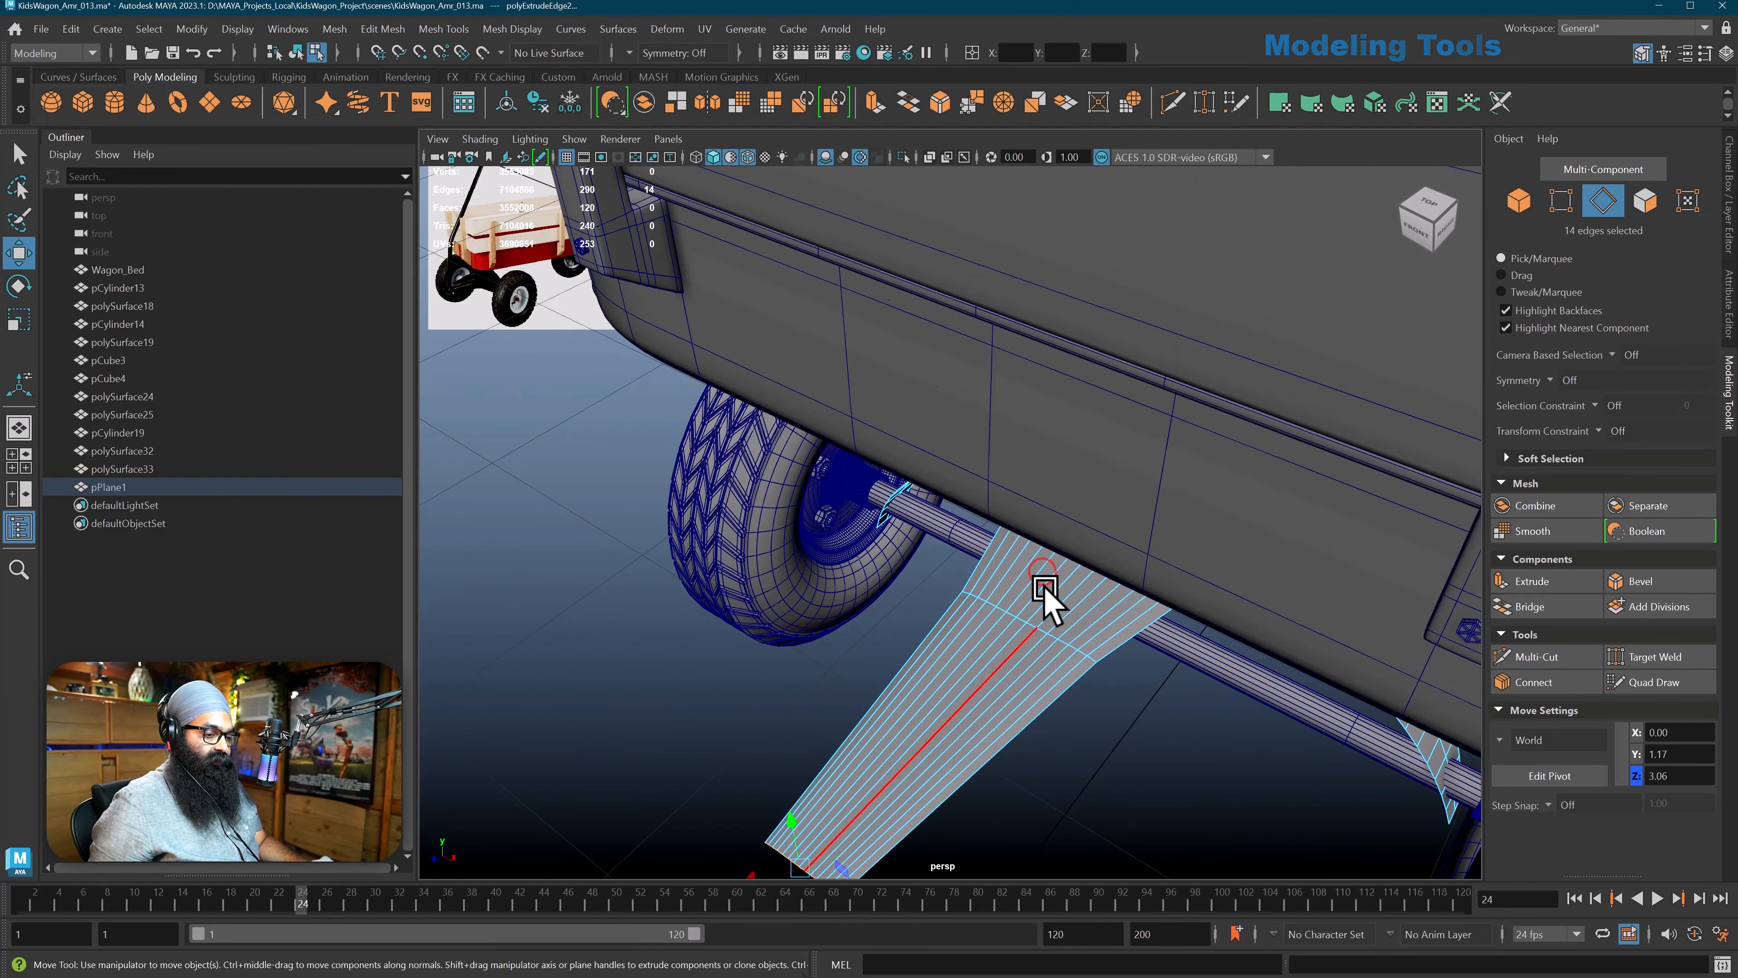
double_click(1019, 619)
right_click_drag(1019, 618, 1021, 642, "alt")
left_click_drag(1021, 641, 1013, 633, "alt")
left_click_drag(917, 570, 1075, 609)
key("r")
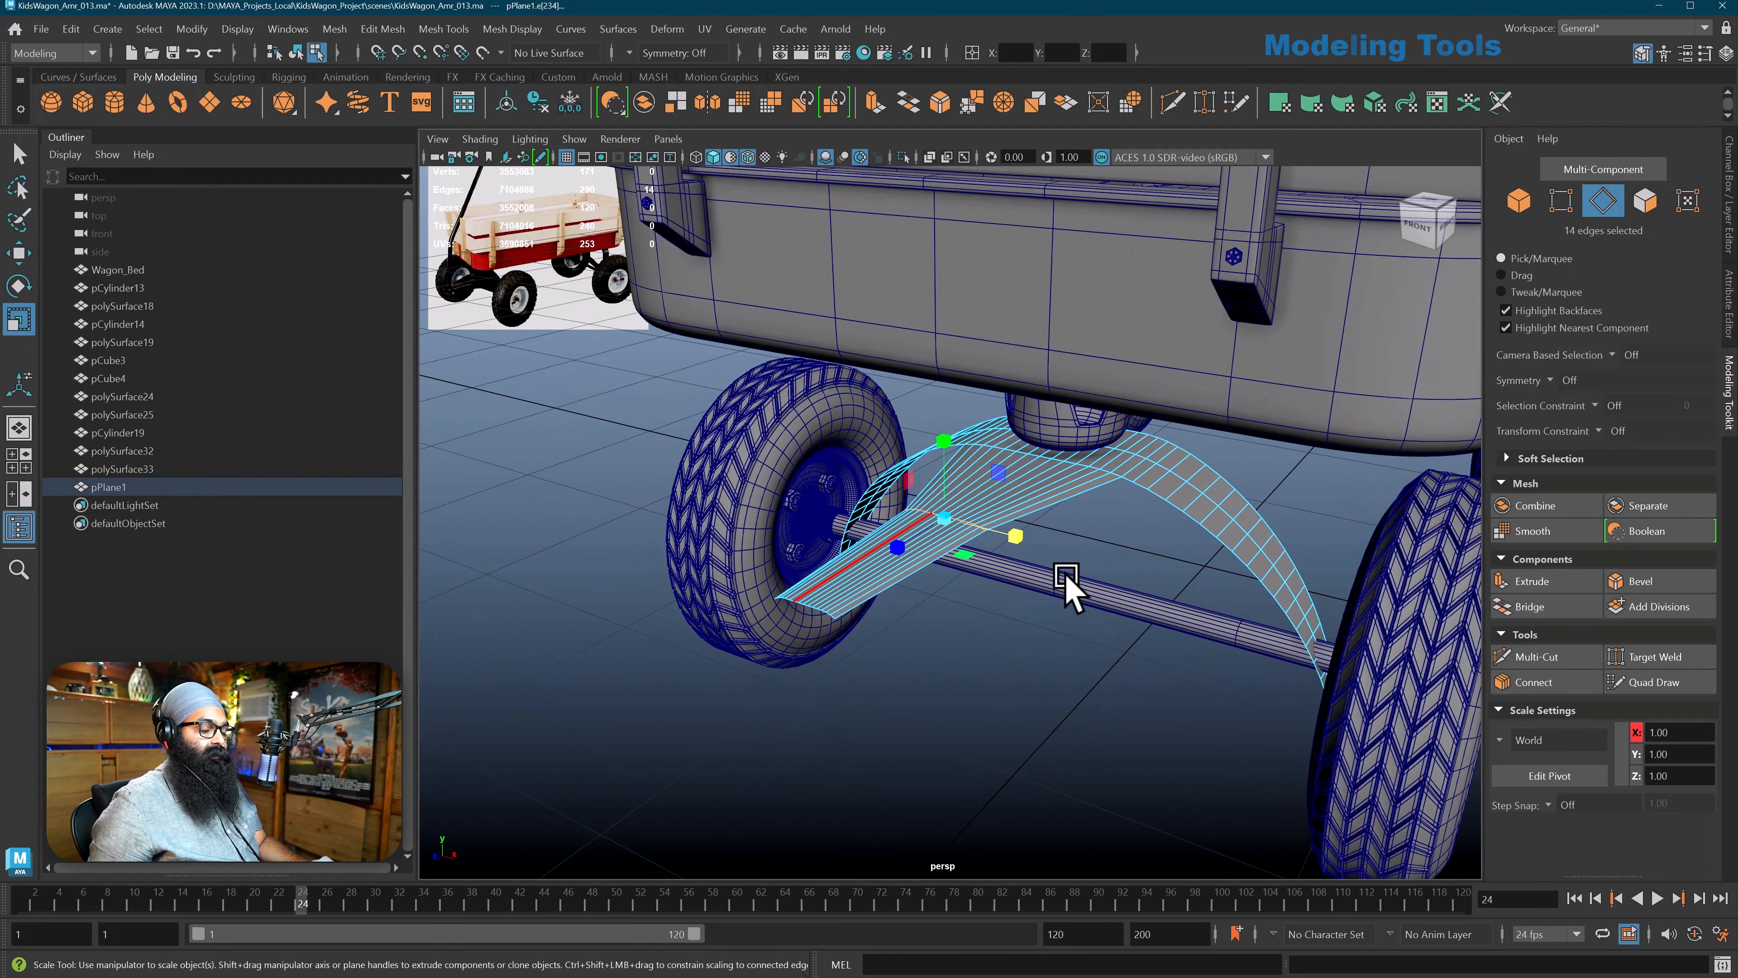
left_click(940, 103)
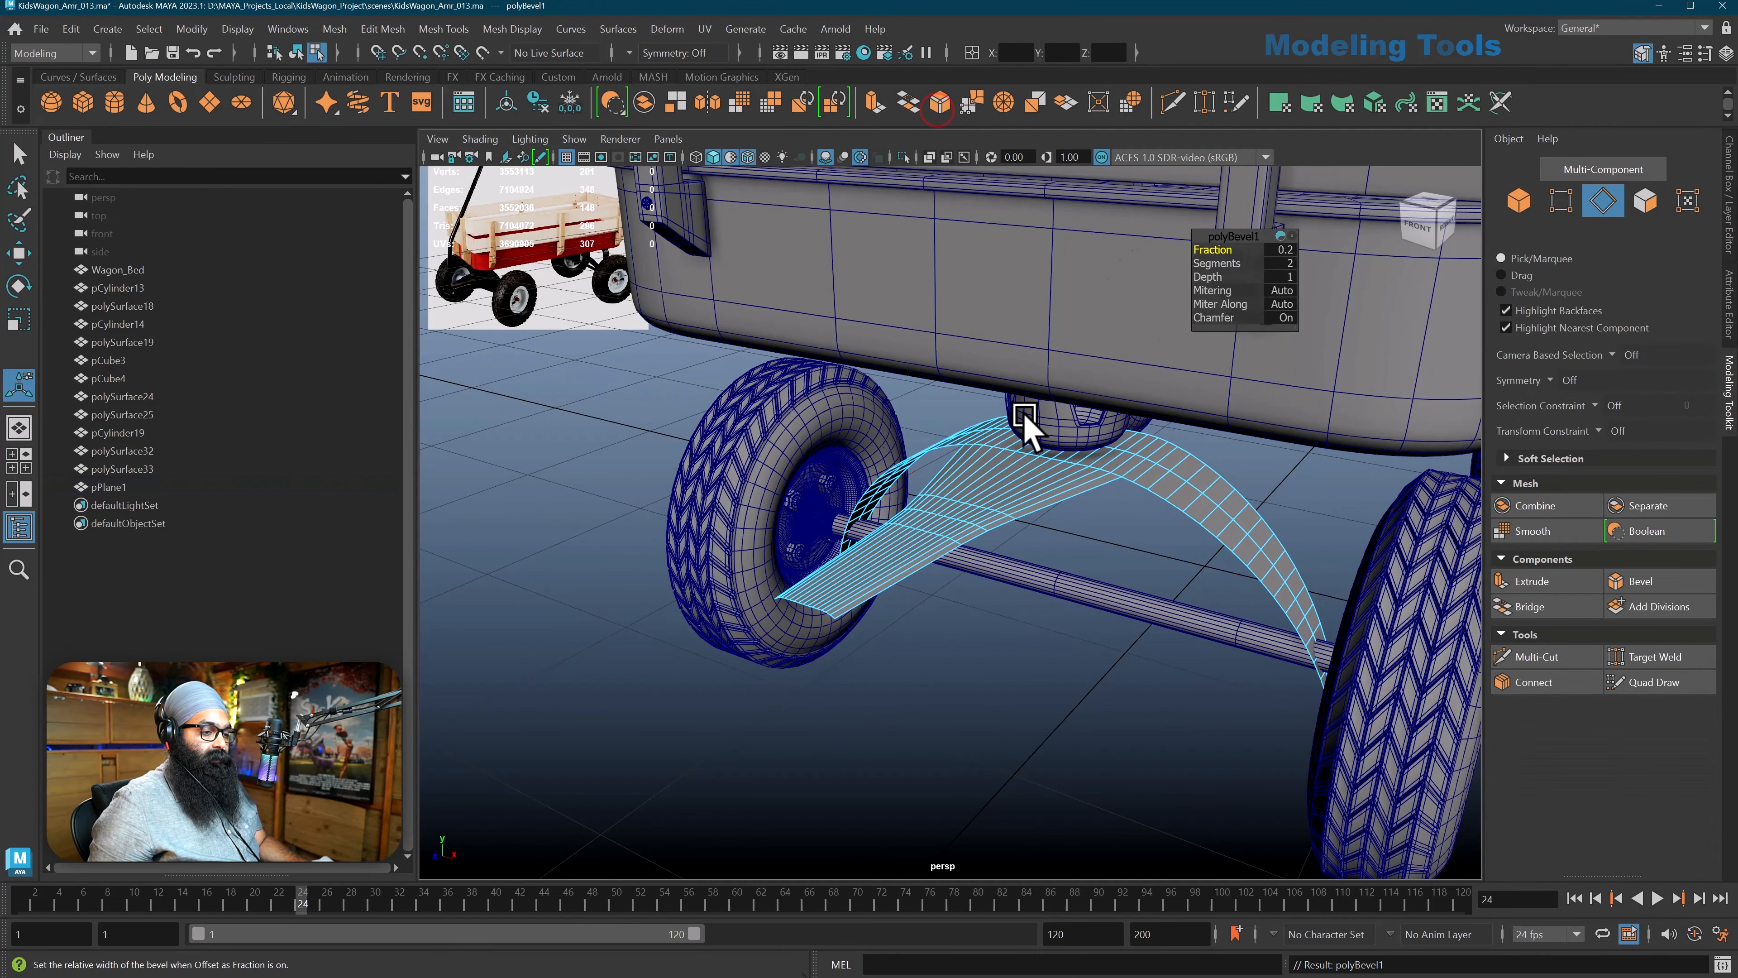
left_click_drag(1028, 428, 1028, 419, "alt")
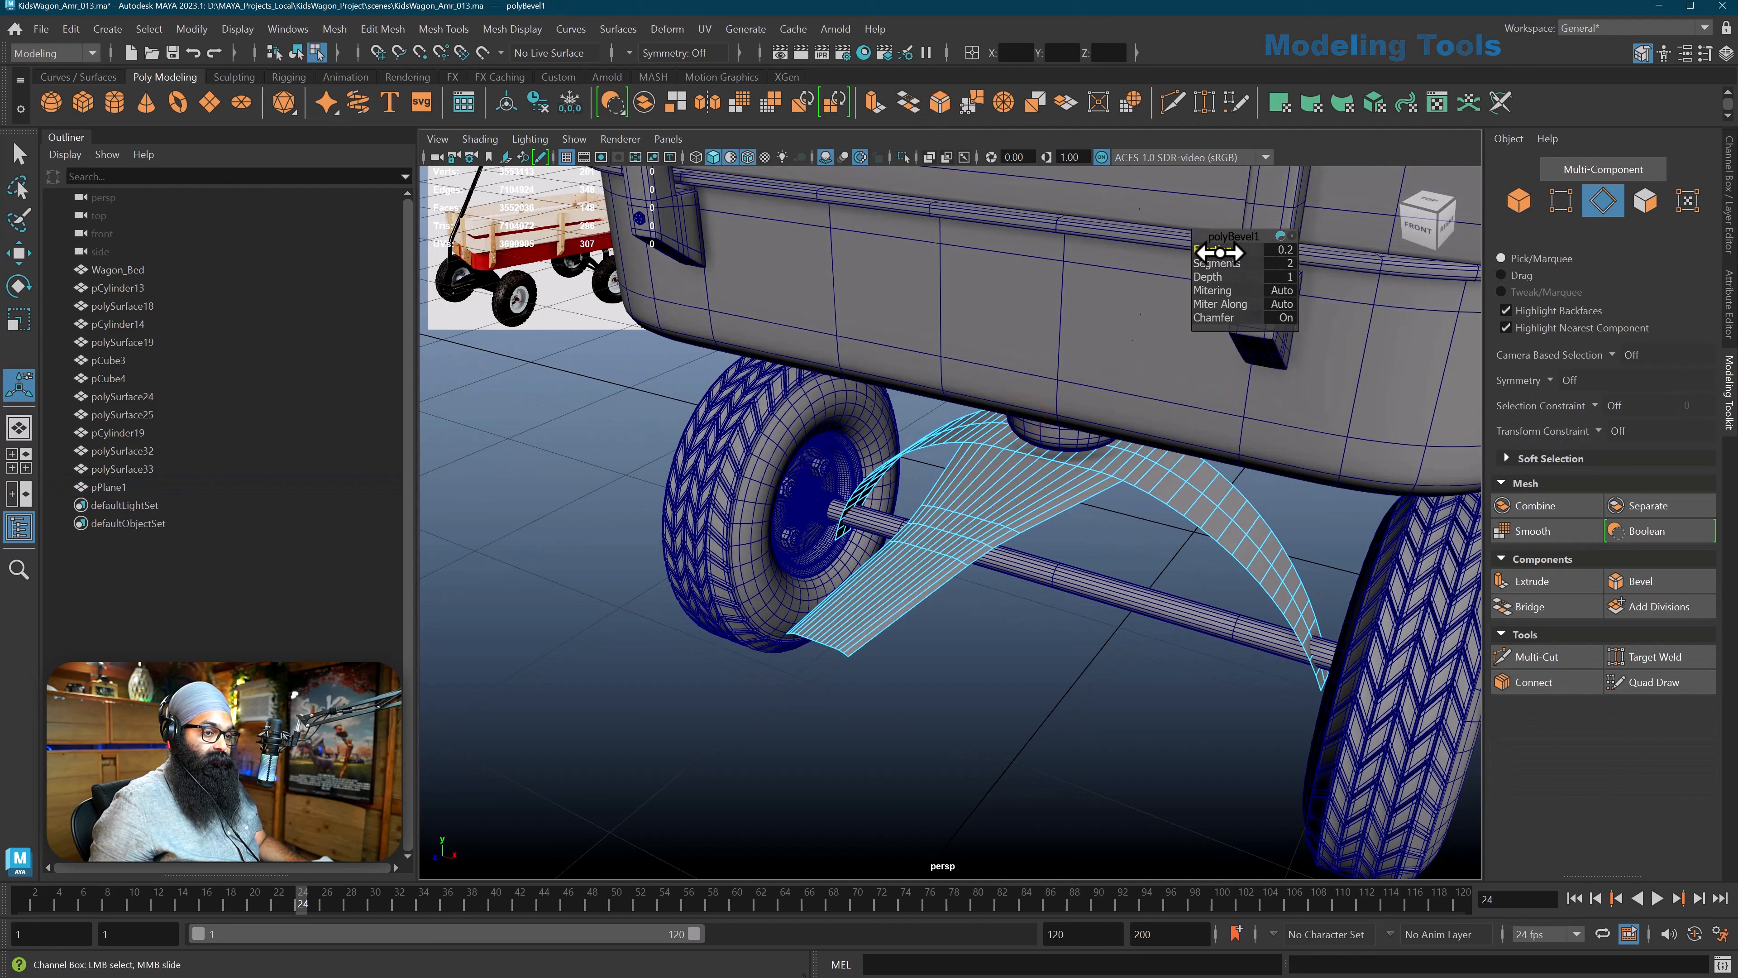
left_click_drag(1220, 253, 1230, 266)
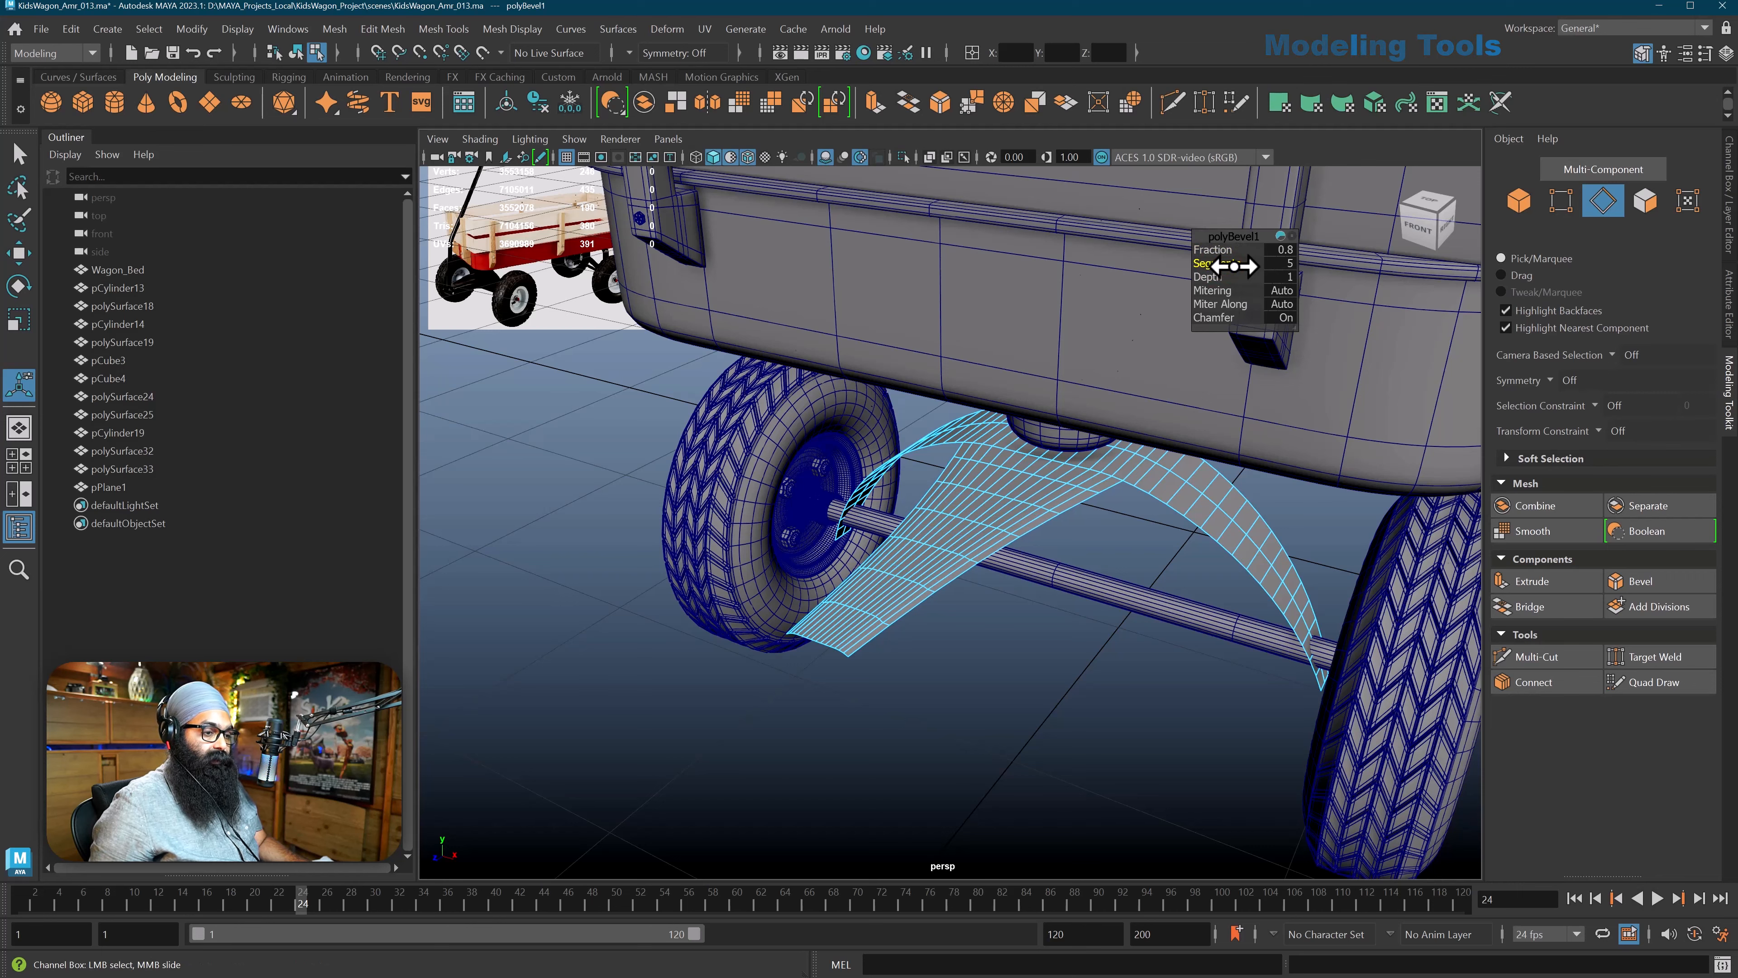
left_click_drag(1234, 266, 1236, 266)
Circularize the 14 faces at the extension's tip and set Twist to -13 so their edges align lengthwise.
left_click_drag(1075, 458, 1028, 497, "alt")
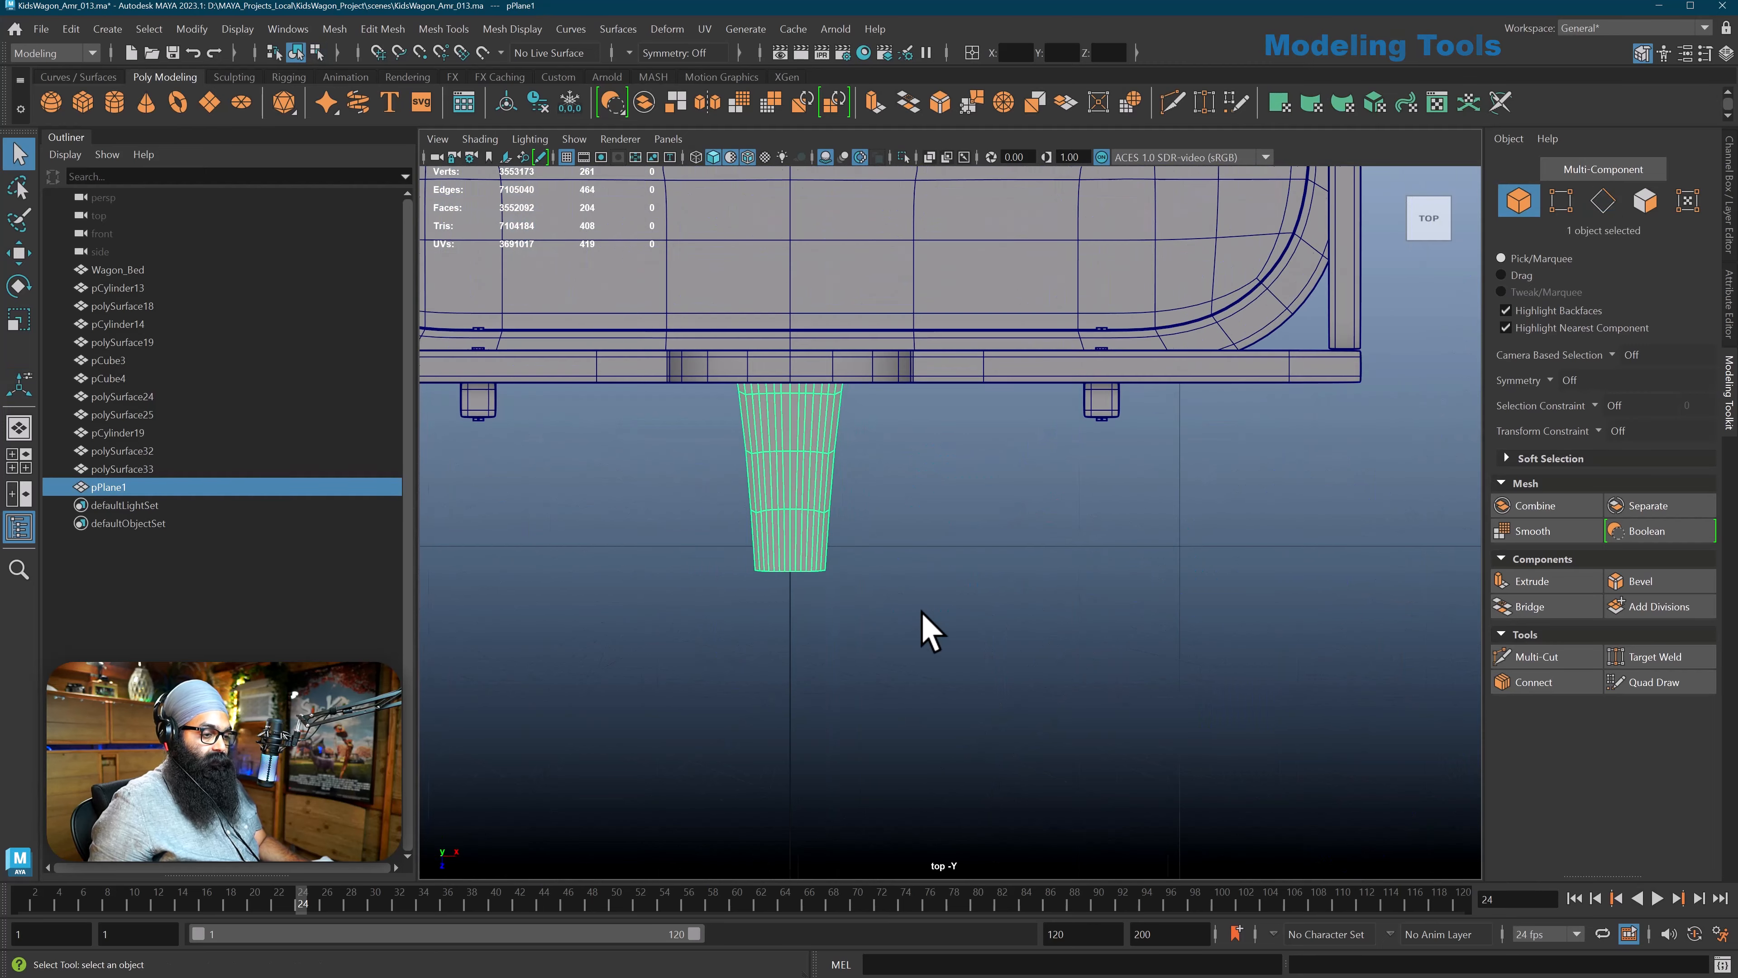
scroll(922, 611, "up", 3)
middle_click_drag(922, 611, 1076, 552, "alt")
scroll(922, 611, "up", 4)
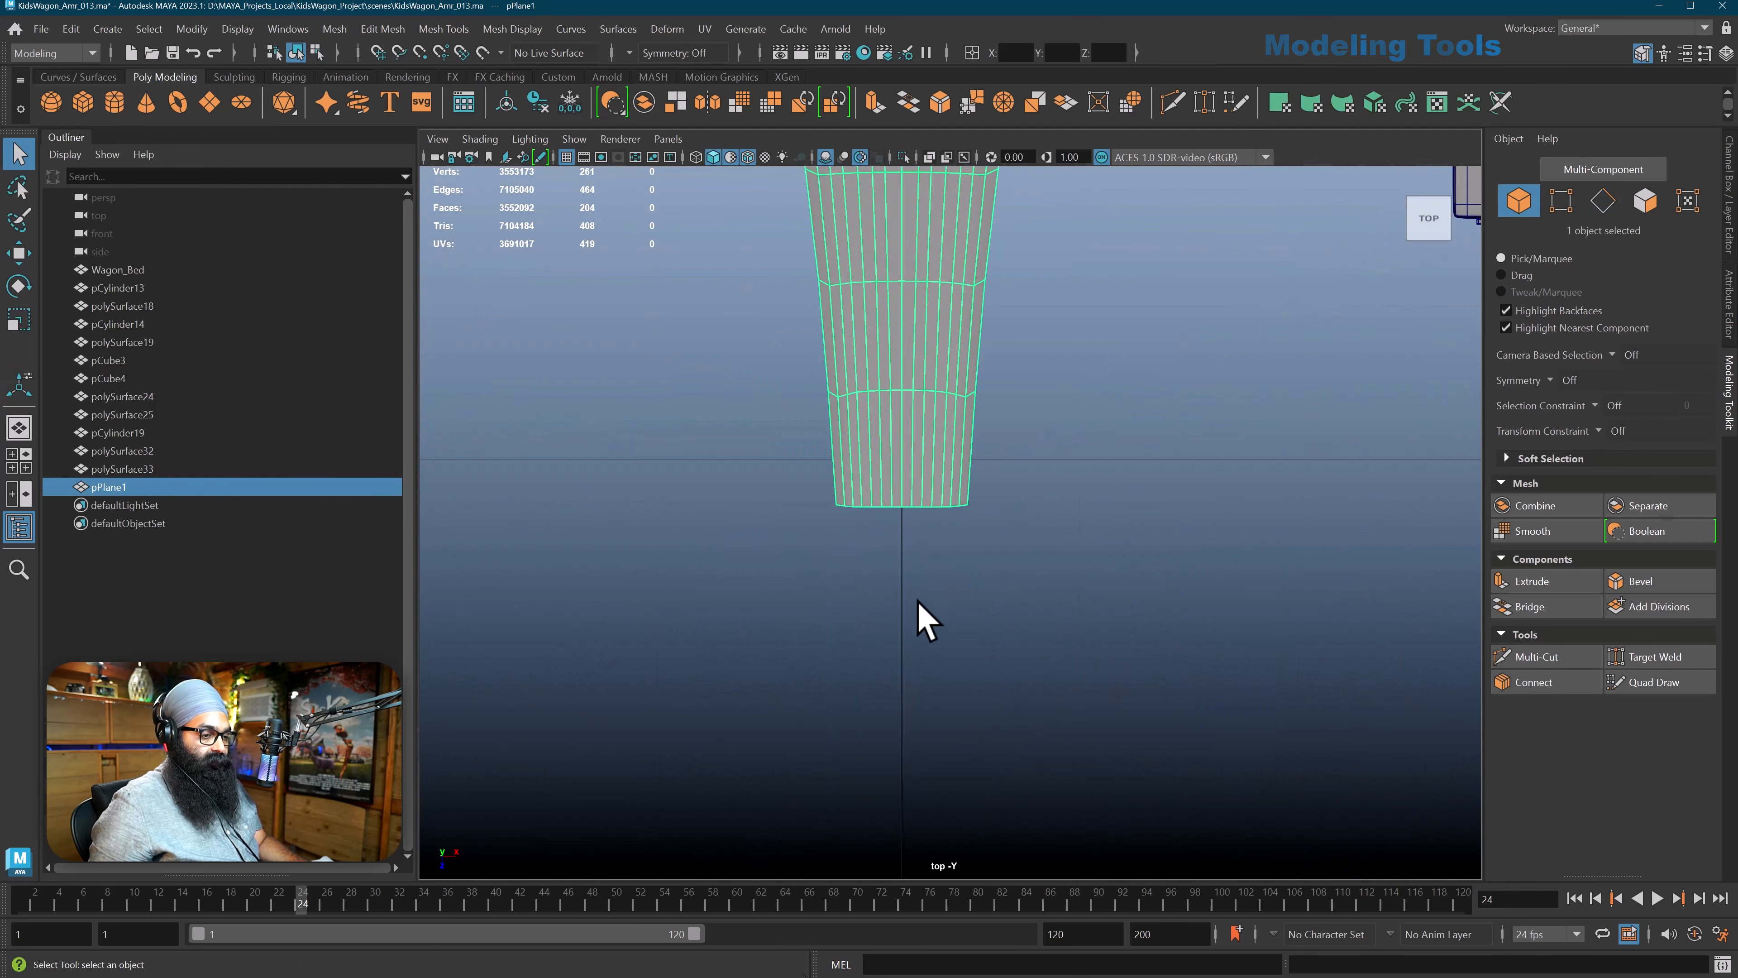
middle_click_drag(916, 598, 906, 616, "alt")
scroll(886, 510, "up", 1)
right_click(867, 464)
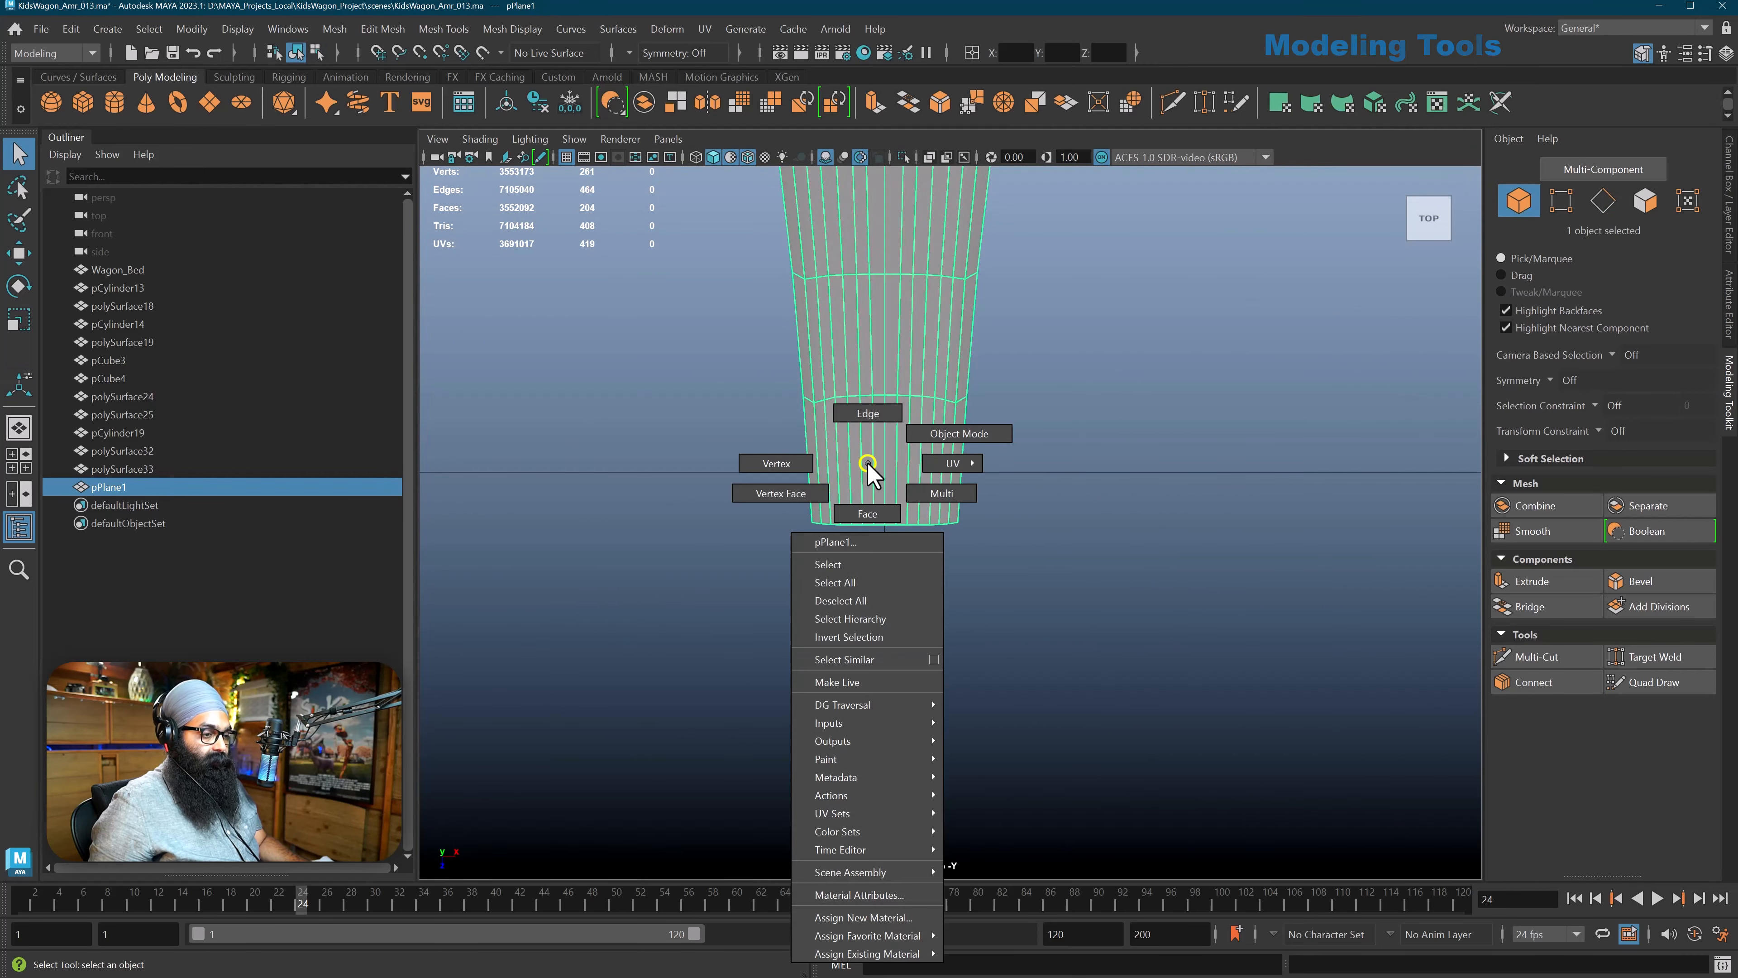
left_click(867, 512)
left_click_drag(1040, 478, 1040, 479)
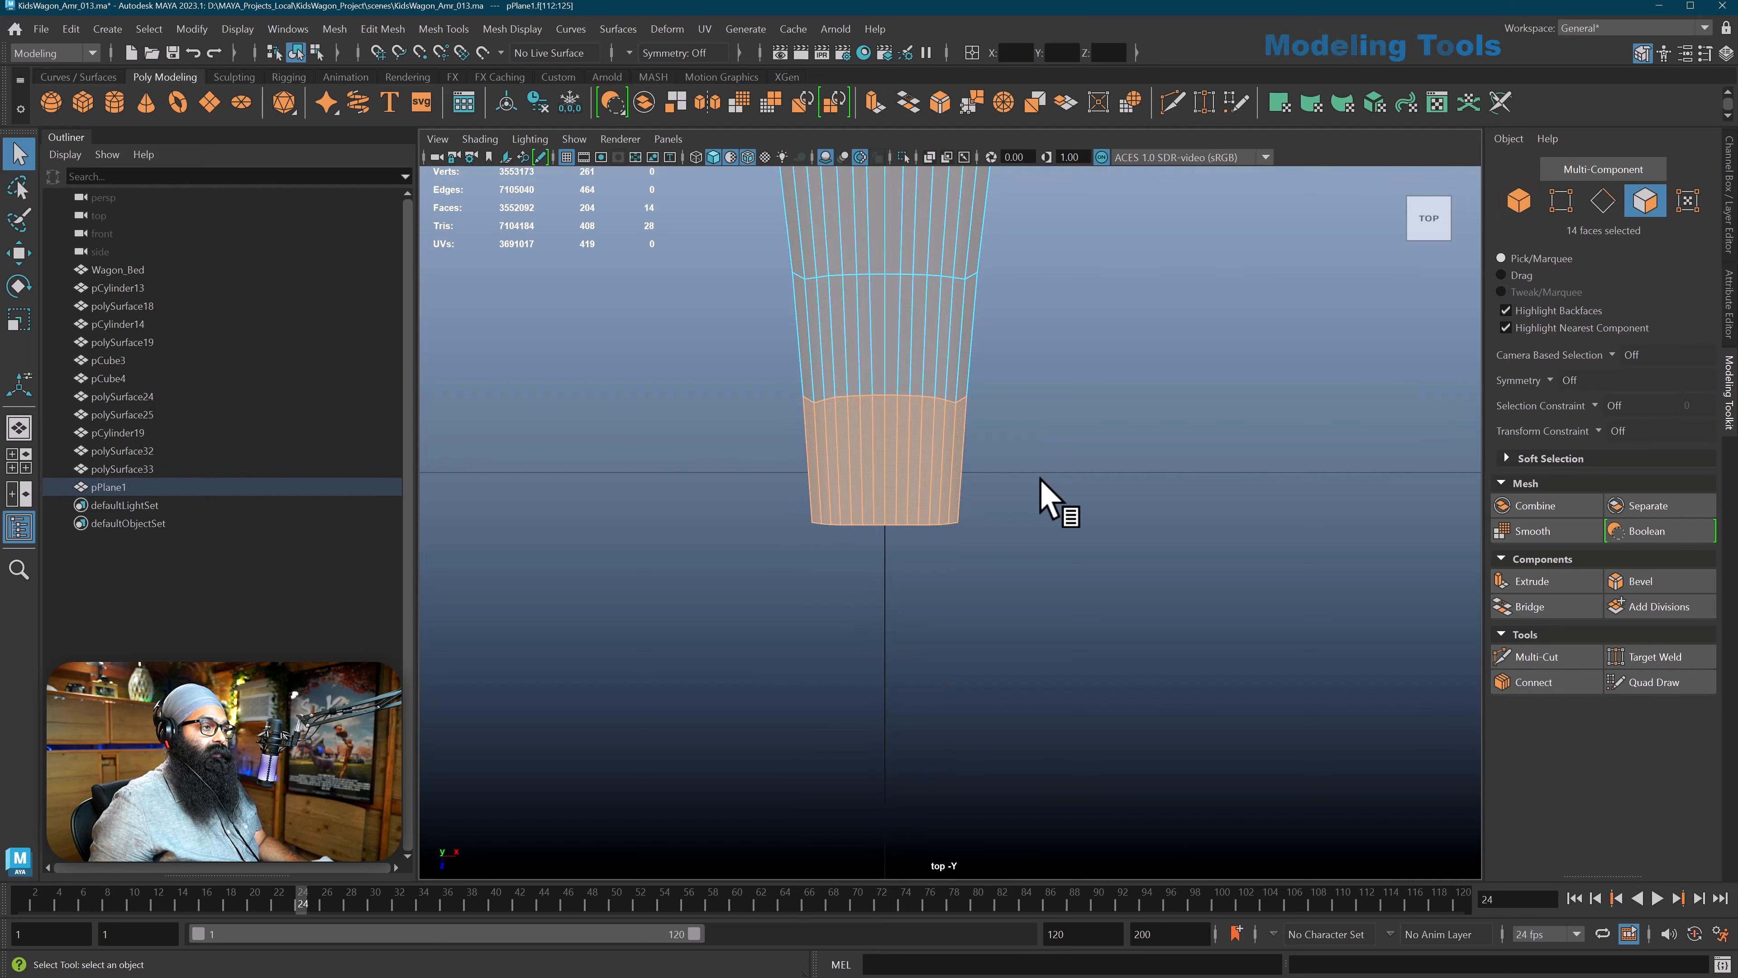
left_click(394, 30)
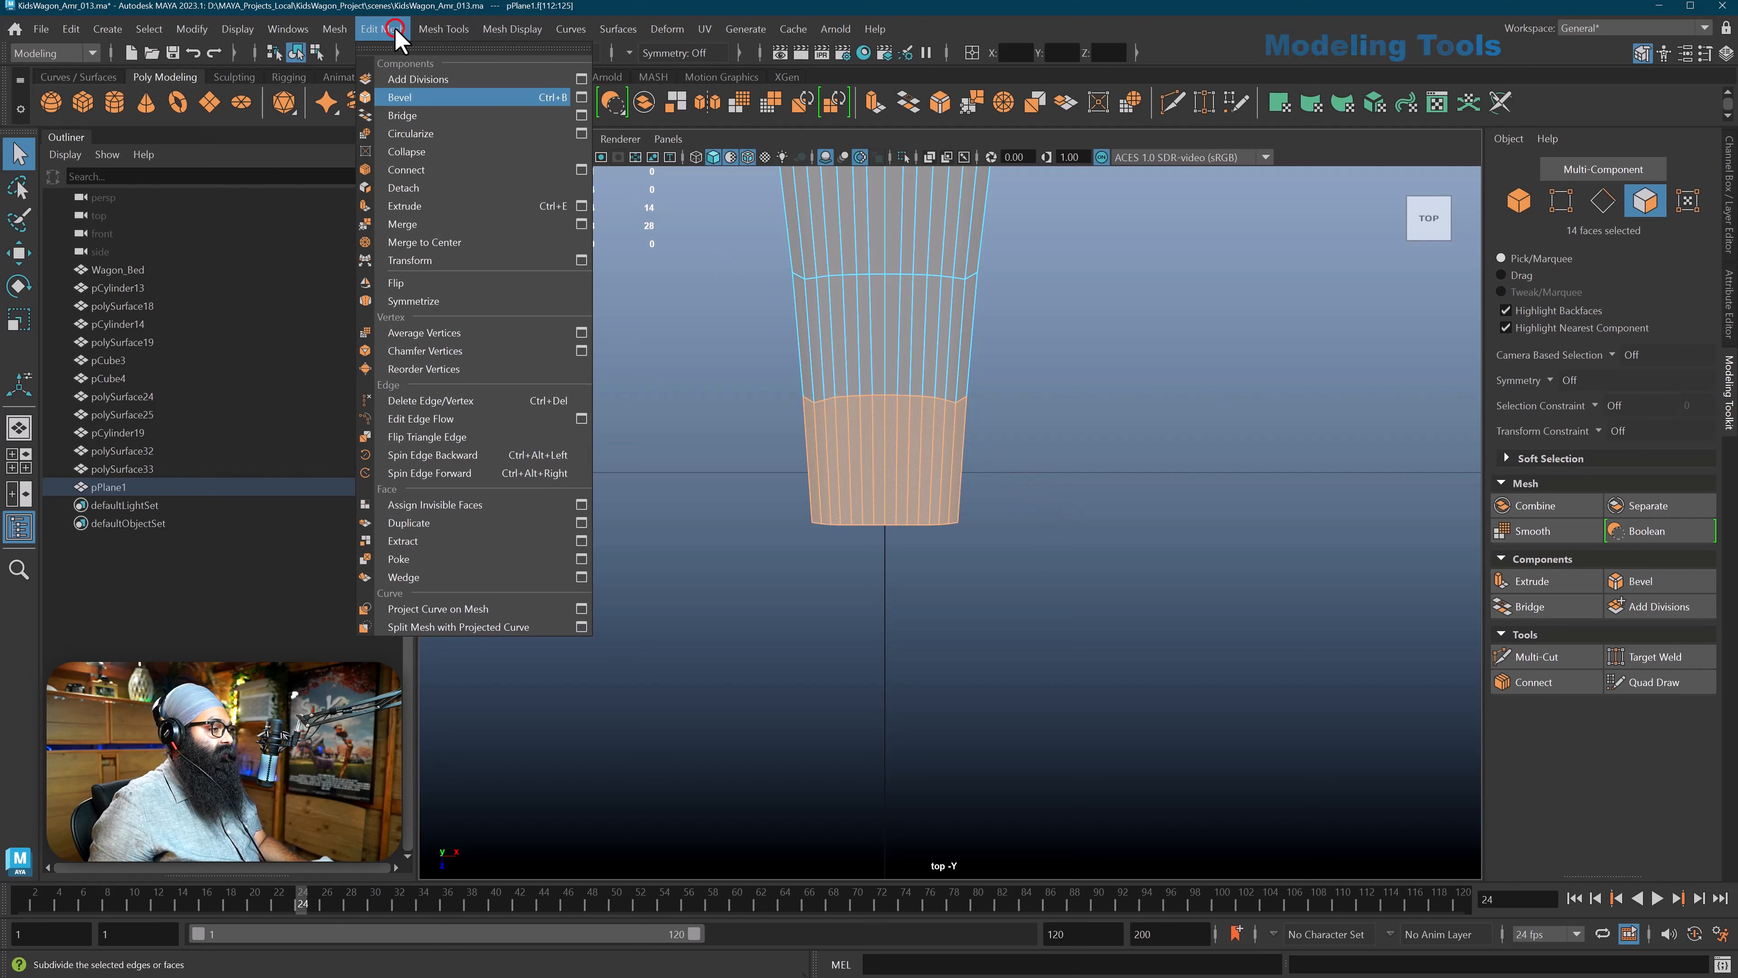
left_click(421, 135)
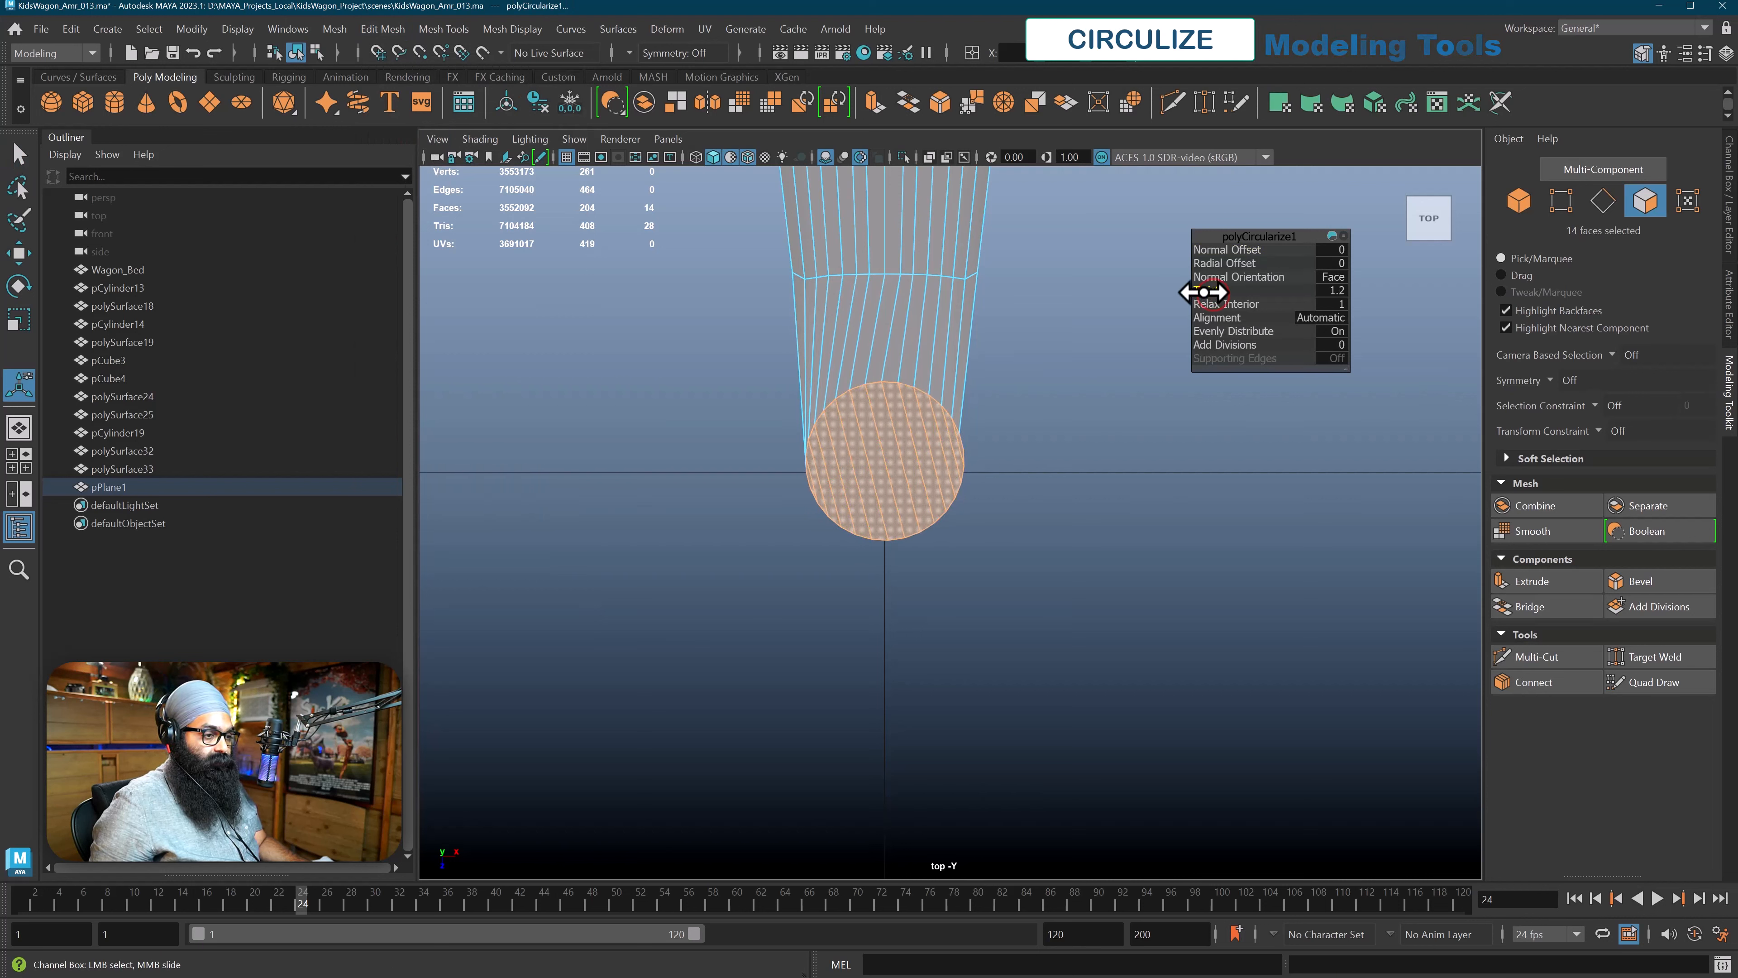
left_click_drag(1204, 293, 1156, 296)
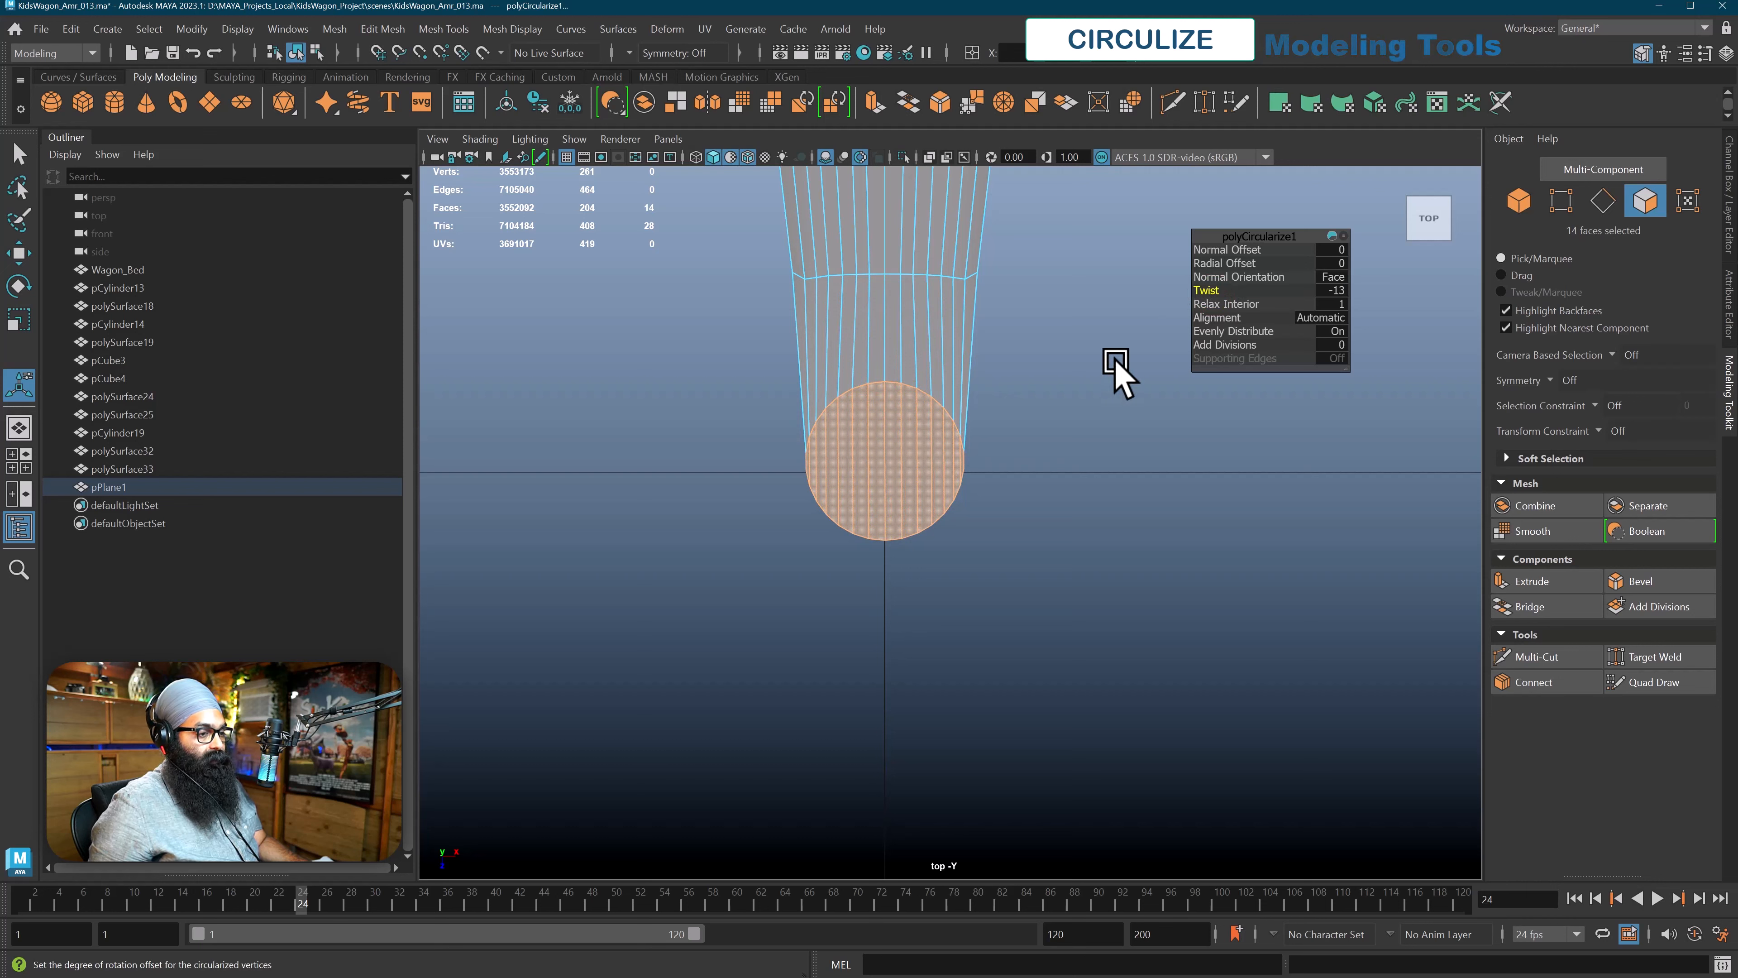
Delete the circularized tip faces to cut a rounded concave notch into the end of the extension.
scroll(949, 376, "up", 1)
key("Delete")
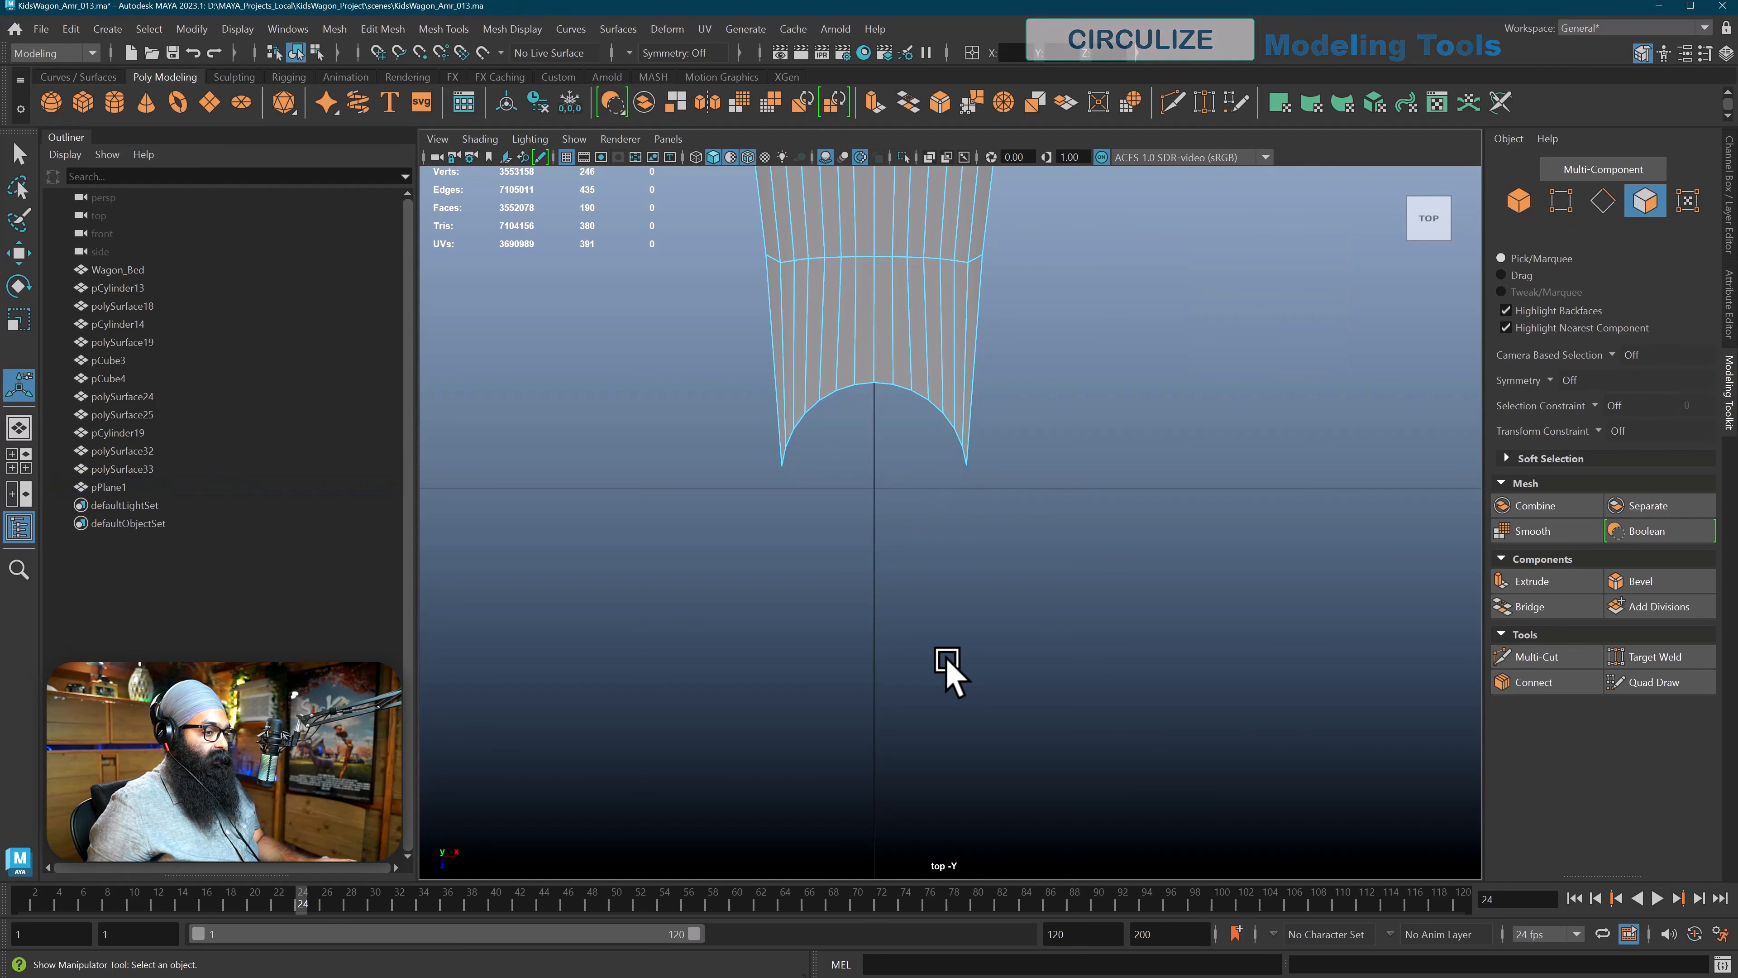
key("space")
mouse_move(1006, 593)
left_mouse_down()
mouse_move(1018, 572)
mouse_move(997, 606)
mouse_move(1016, 613)
left_mouse_up()
scroll(1024, 608, "down", 1)
scroll(1016, 613, "up", 2)
middle_click_drag(1016, 614, 980, 623, "alt")
left_click_drag(981, 623, 996, 582, "alt")
key("q")
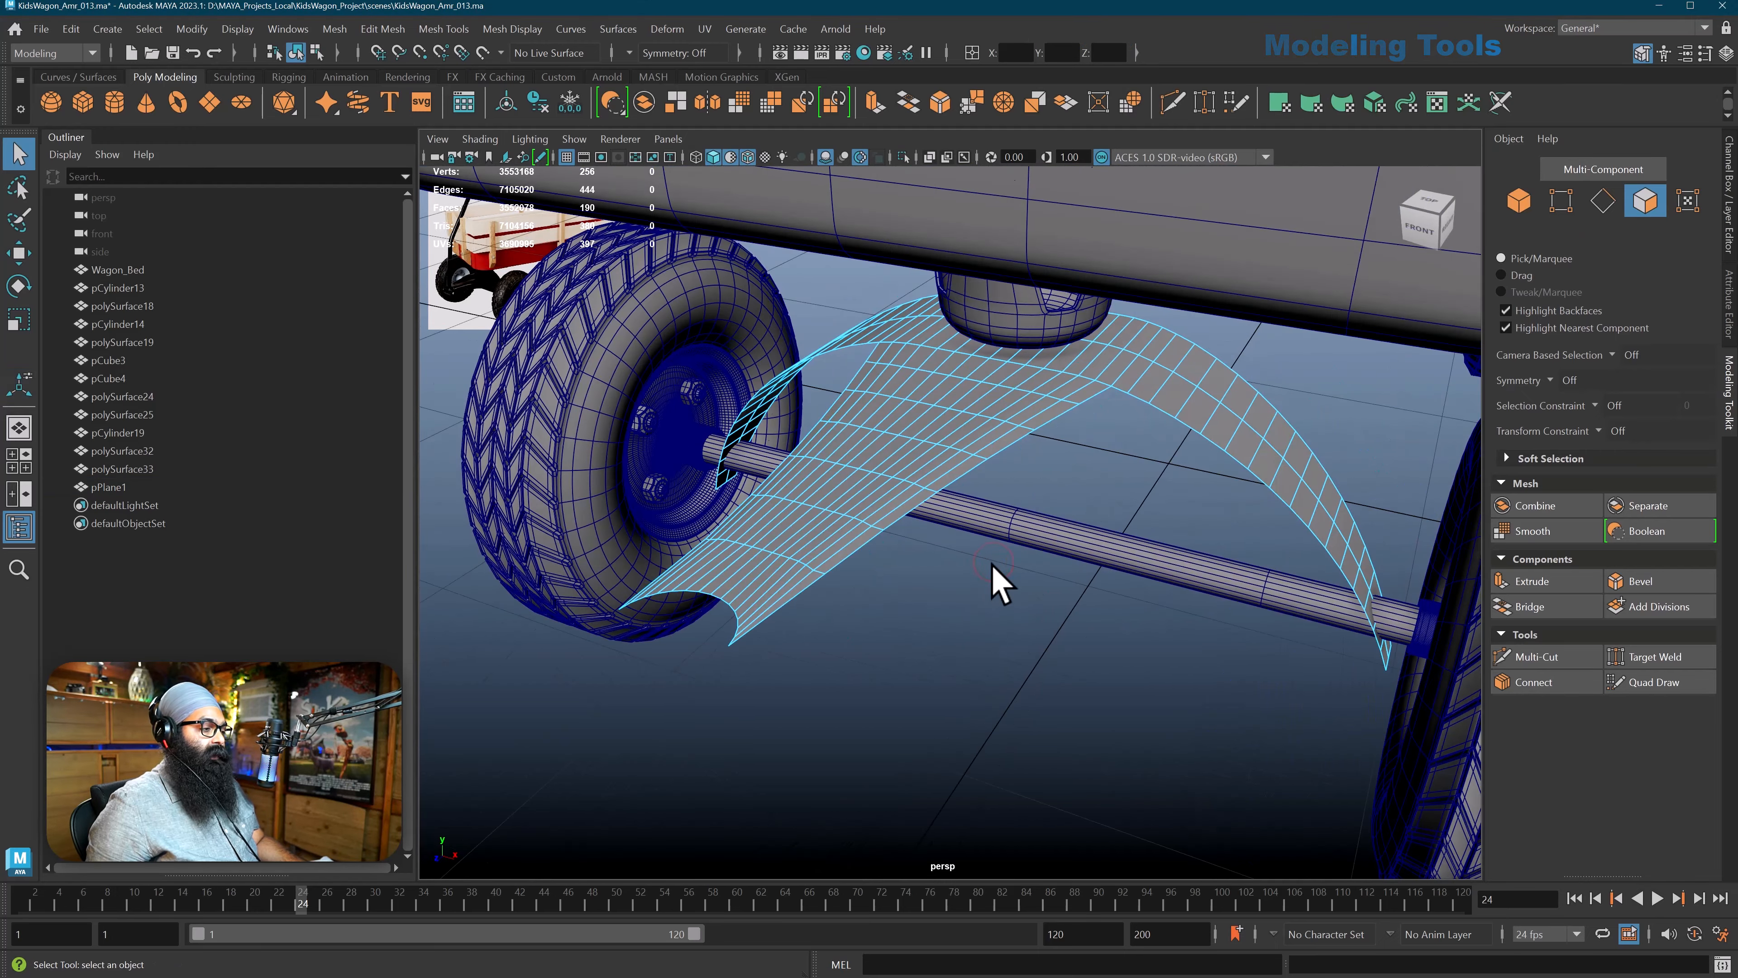